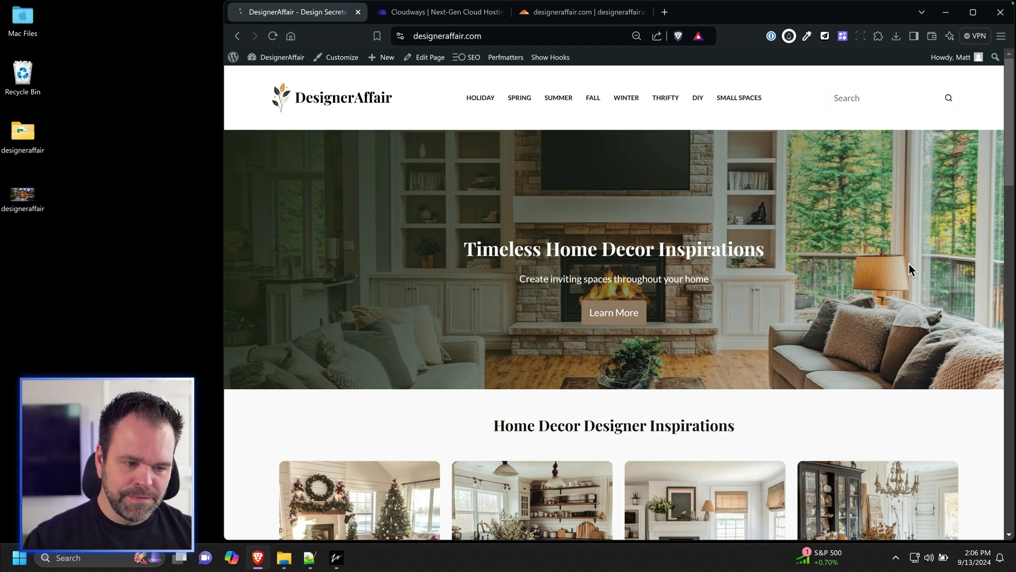
Look over the DesignerAffair homepage, then move to the Cloudways hosting tab
scroll(926, 277, down, 15)
scroll(987, 311, up, 8)
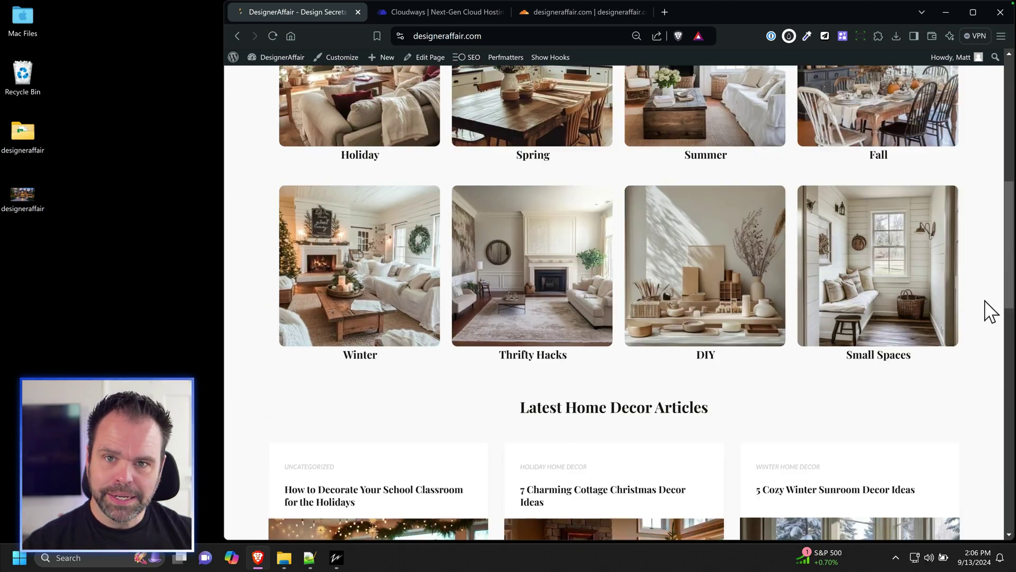
scroll(989, 311, up, 10)
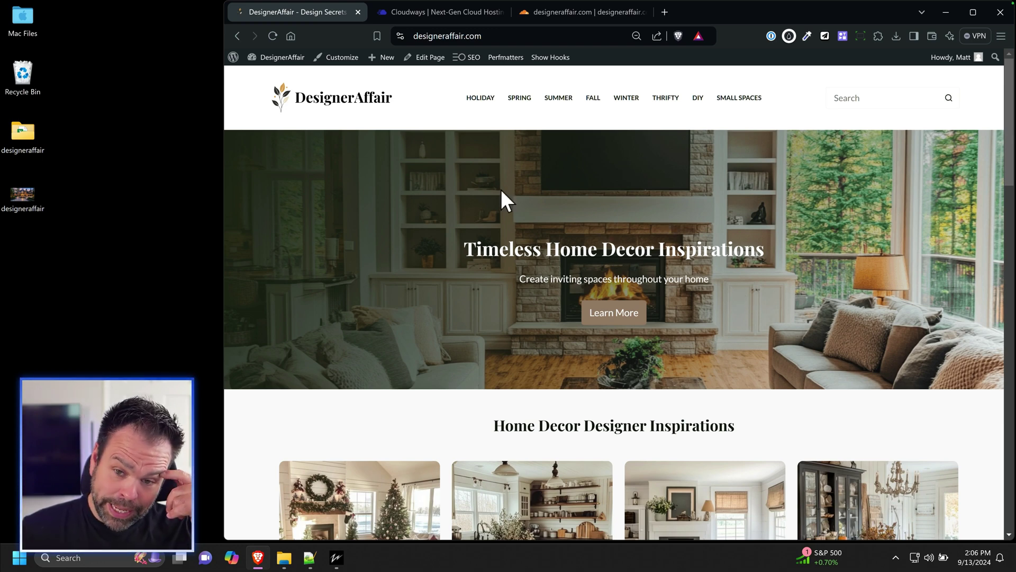
click(460, 14)
Review the designeraffair.com Cloudflare overview, then return to the DesignerAffair site
click(583, 13)
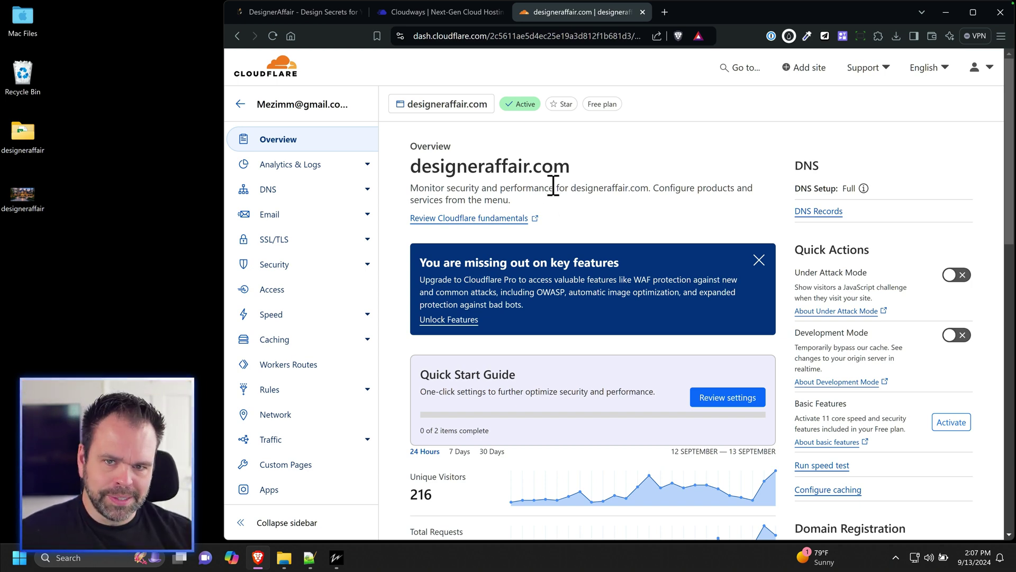
click(294, 11)
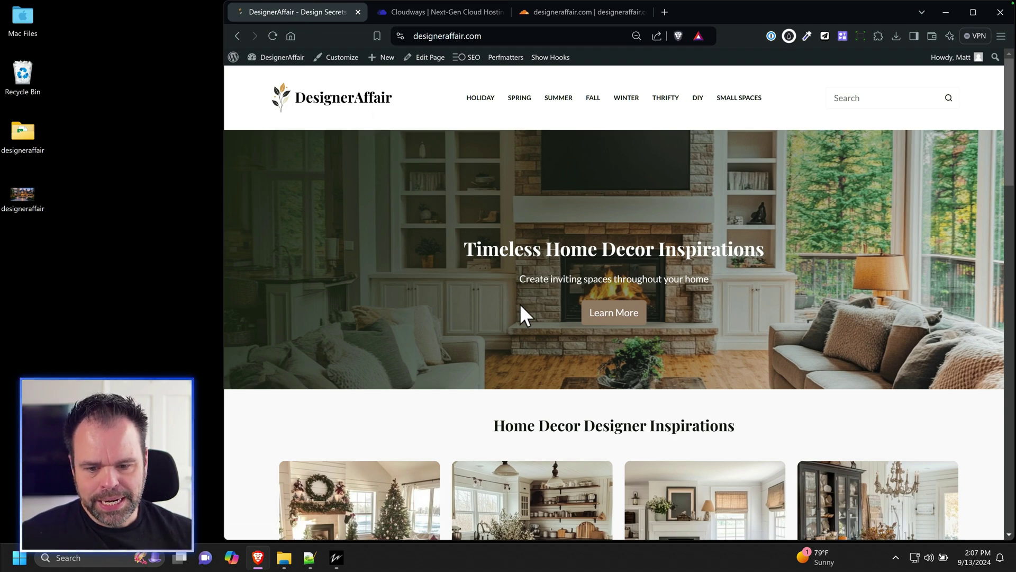
Visit the still-empty Contact page from the footer, then go to the WordPress admin Dashboard
scroll(520, 304, down, 15)
click(702, 447)
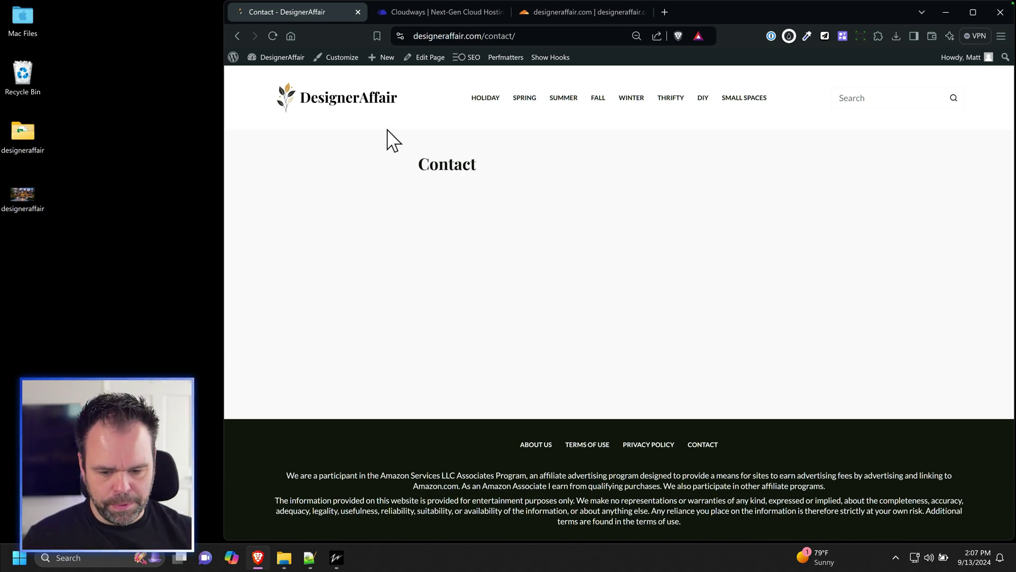
mouse_move(282, 57)
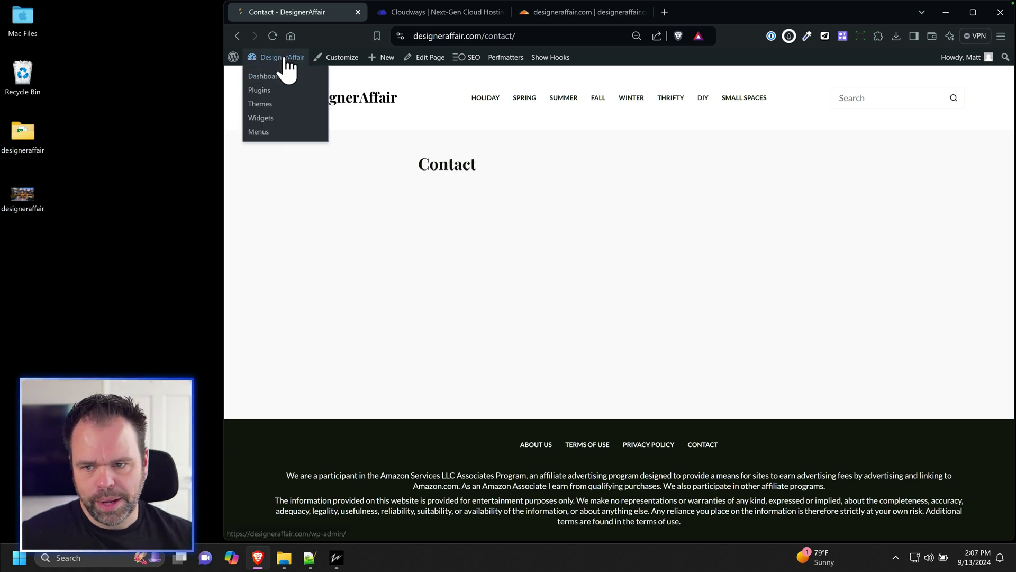
click(267, 75)
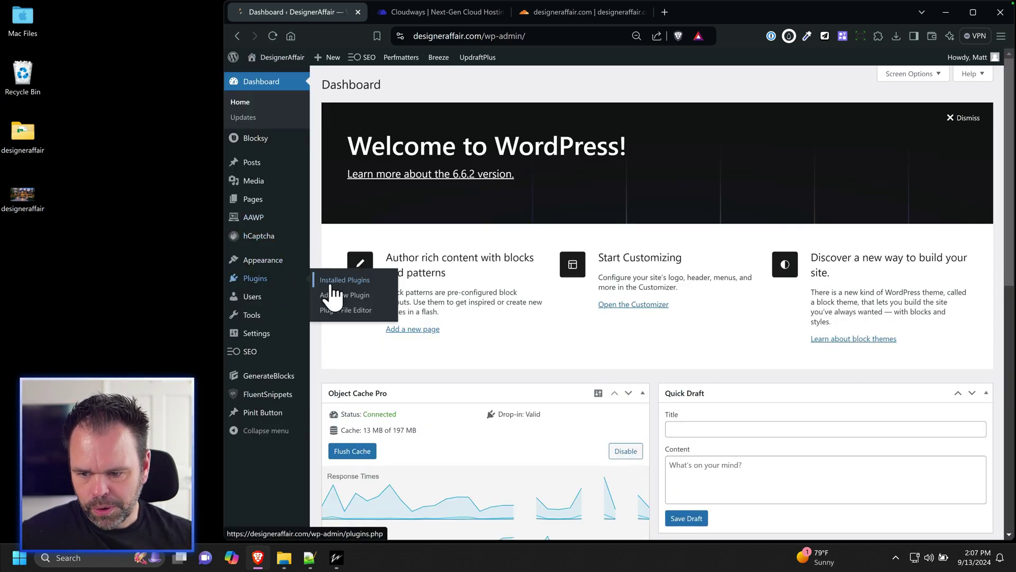
Search plugins for 'fluent form', then install and activate Fluent Forms
click(334, 281)
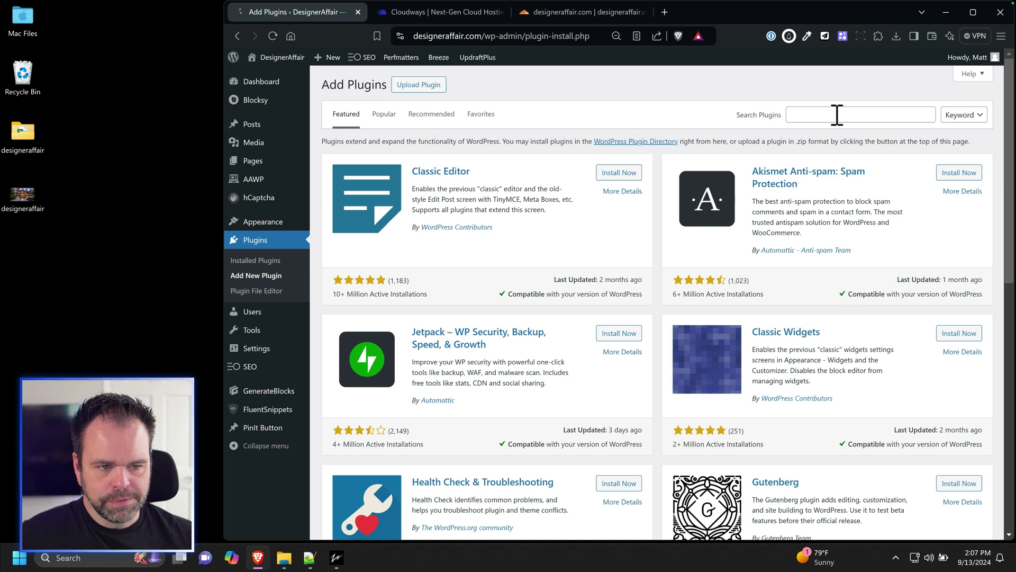
click(837, 115)
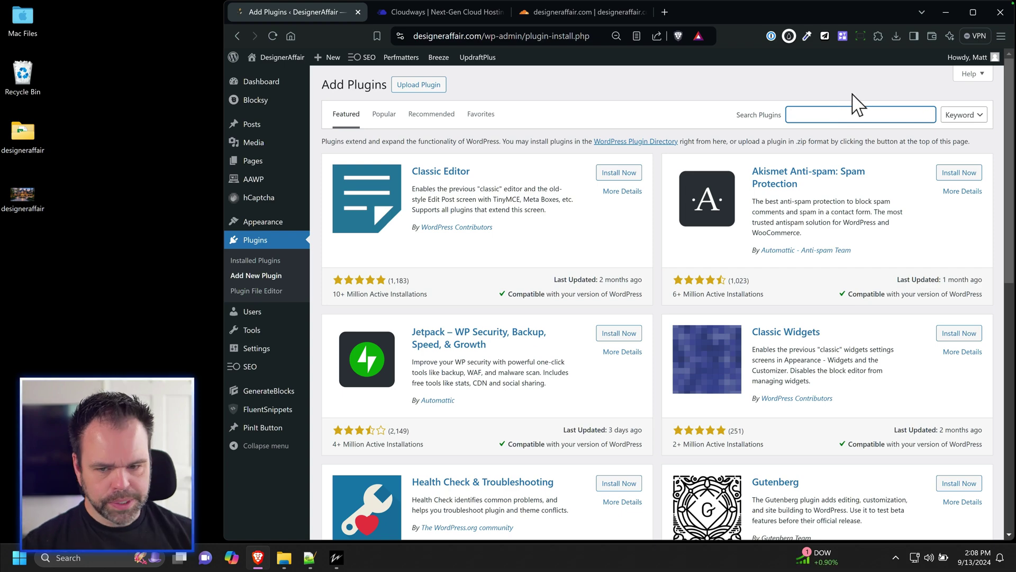
text(fluent form)
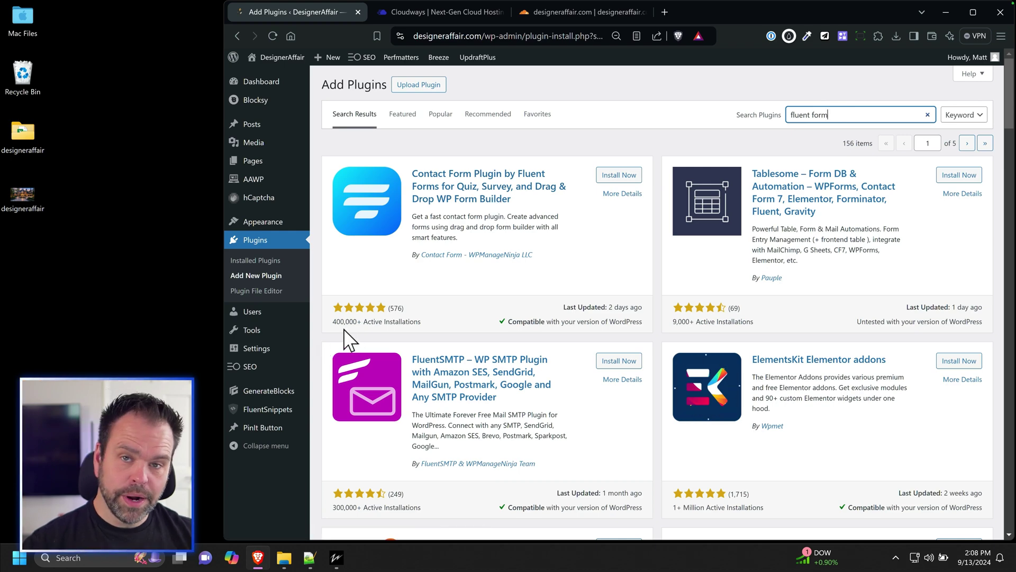
click(620, 178)
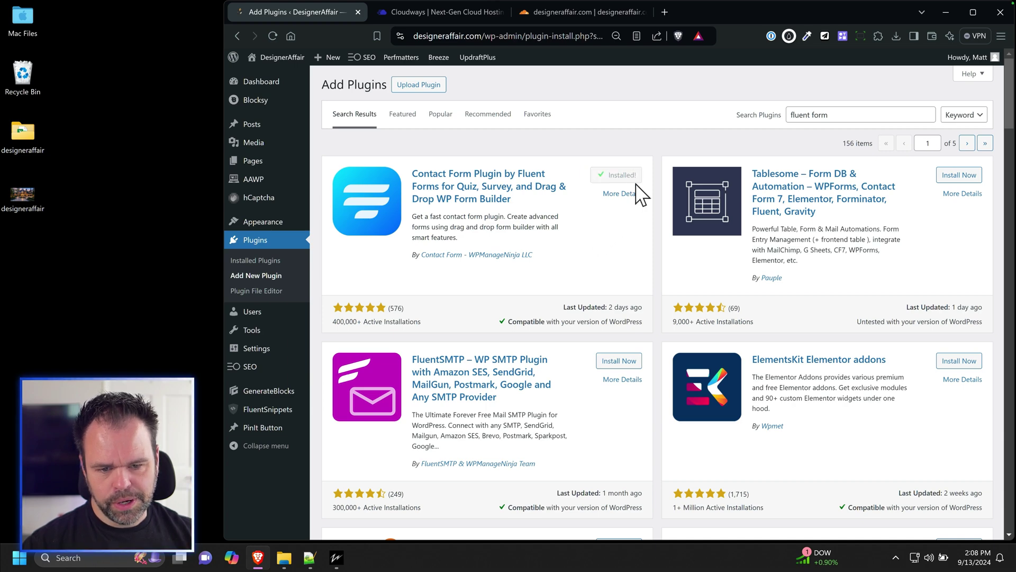
click(616, 176)
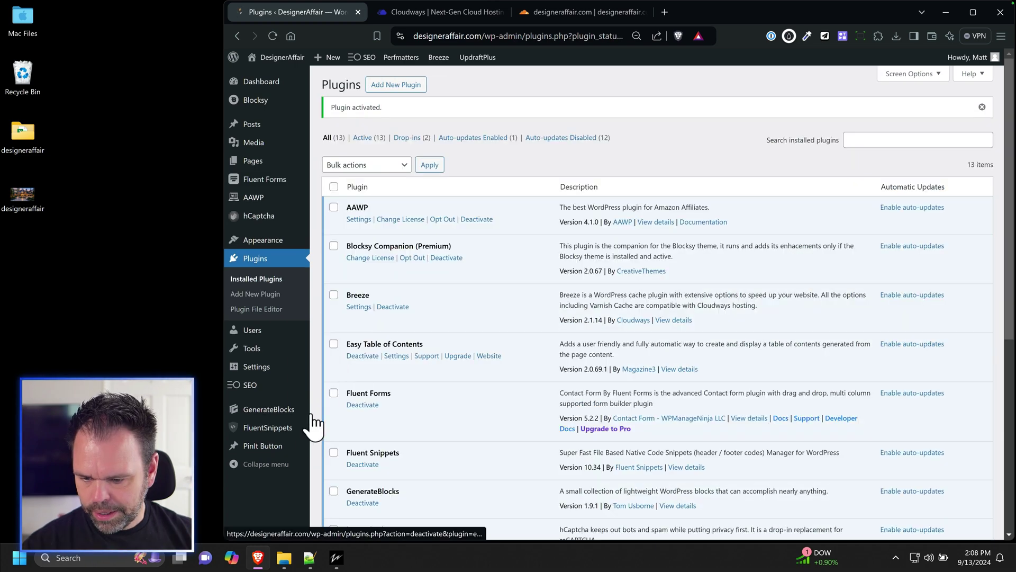
Delete the Subscription Form and copy the Contact Form Demo shortcode [fluentform id="1"]
mouse_move(273, 181)
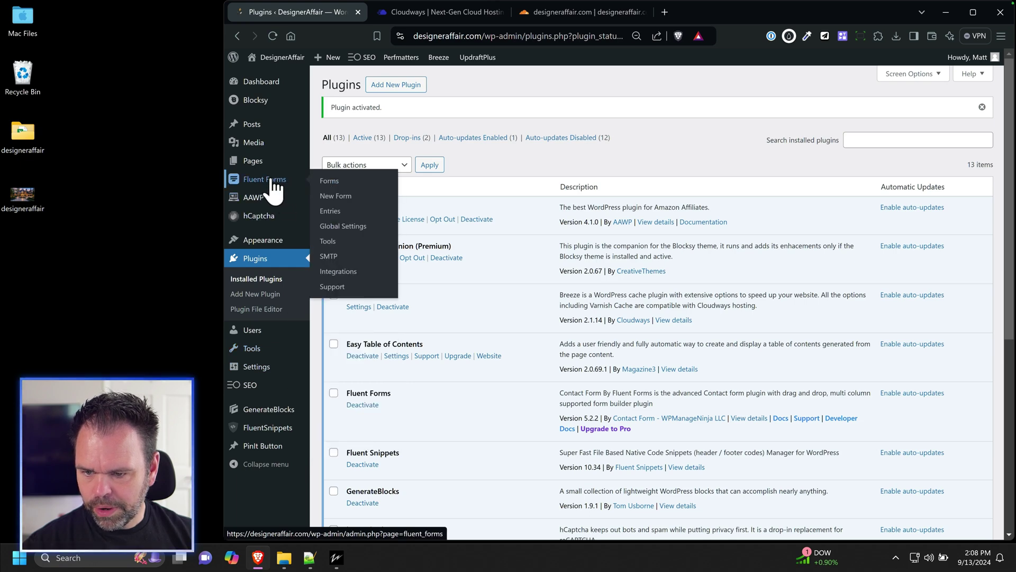
click(350, 188)
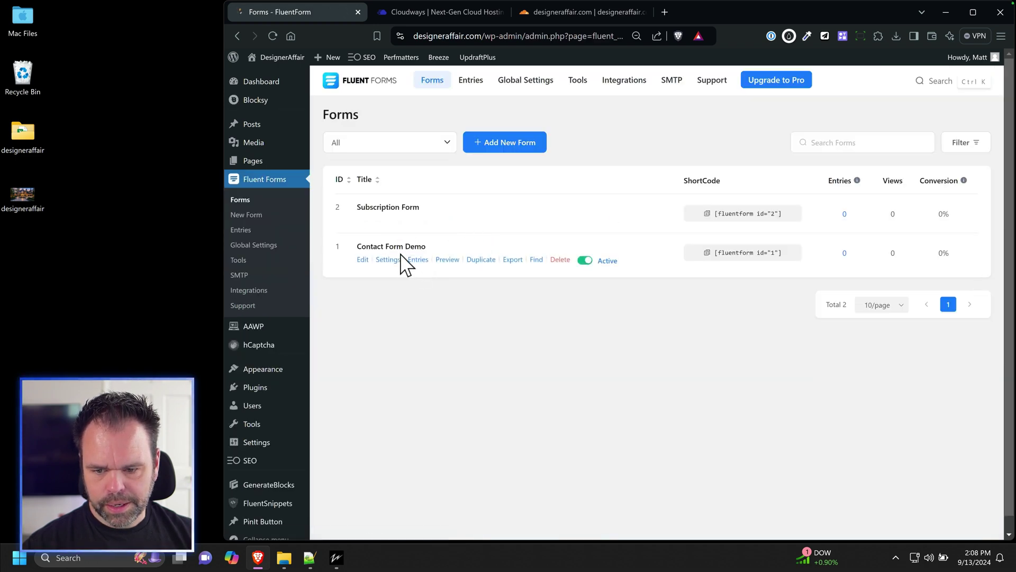
click(560, 220)
click(589, 196)
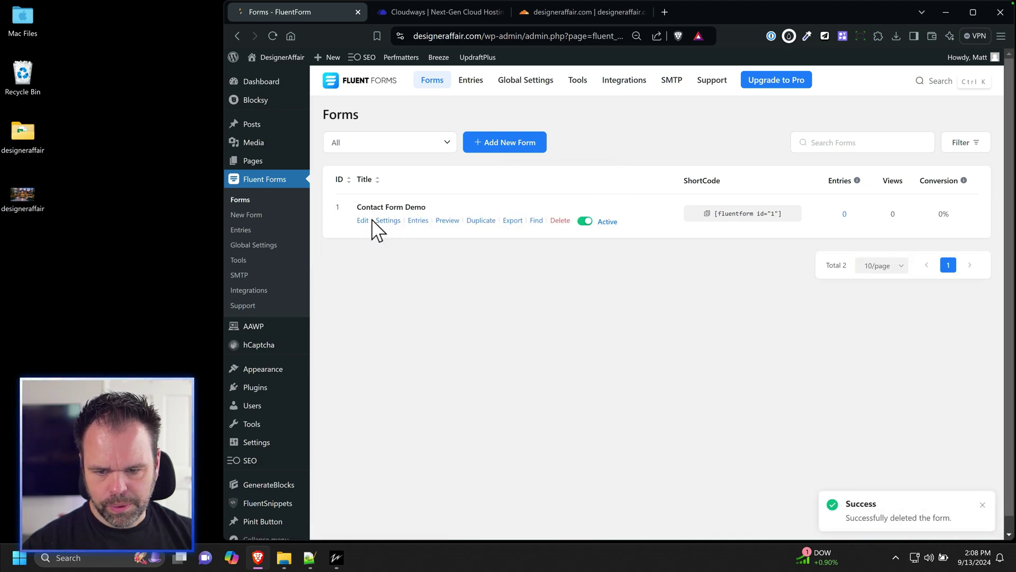
click(725, 212)
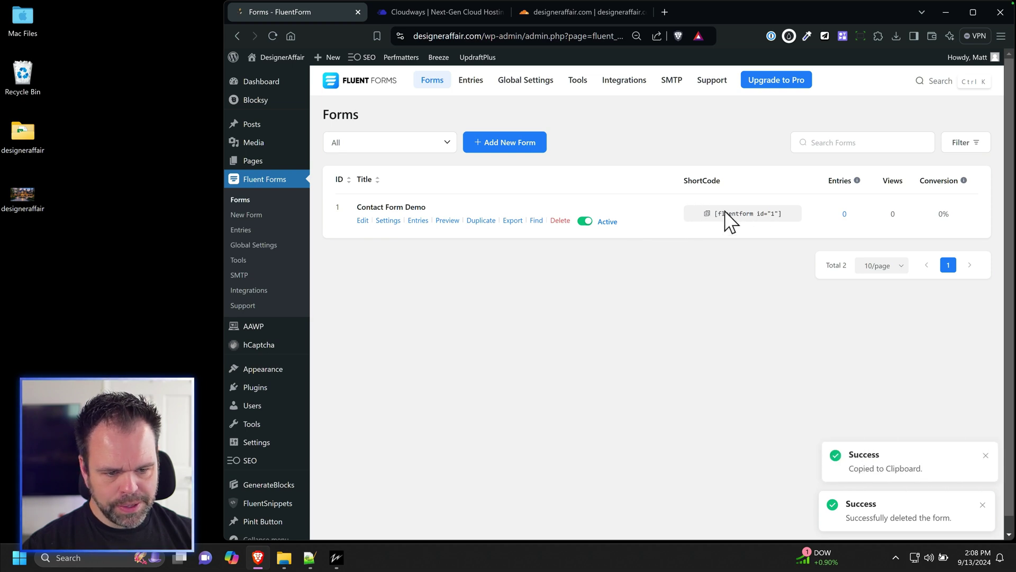
click(711, 213)
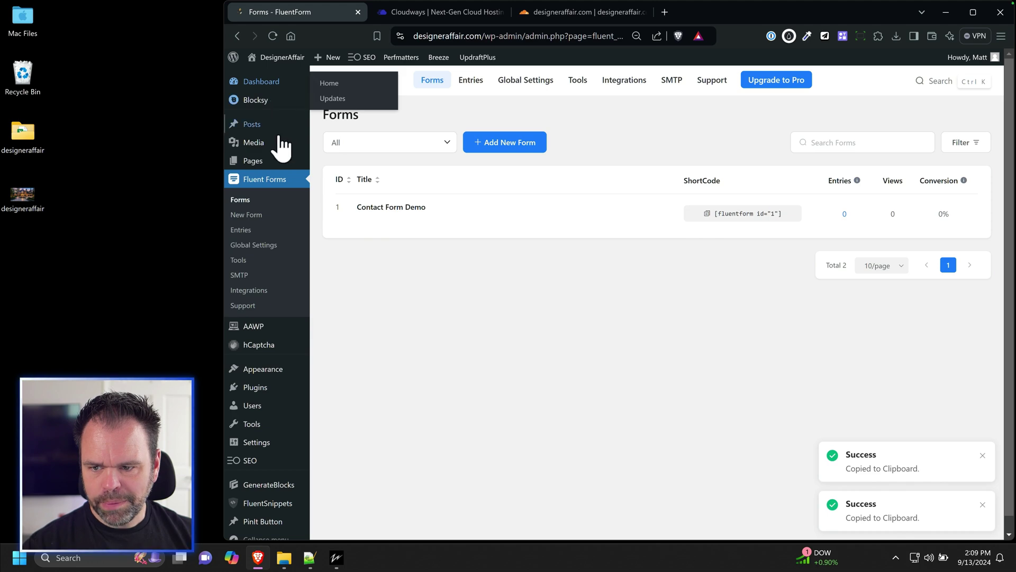
Paste the [fluentform id="1"] shortcode into the Contact page, save it, and view the live page
mouse_move(264, 161)
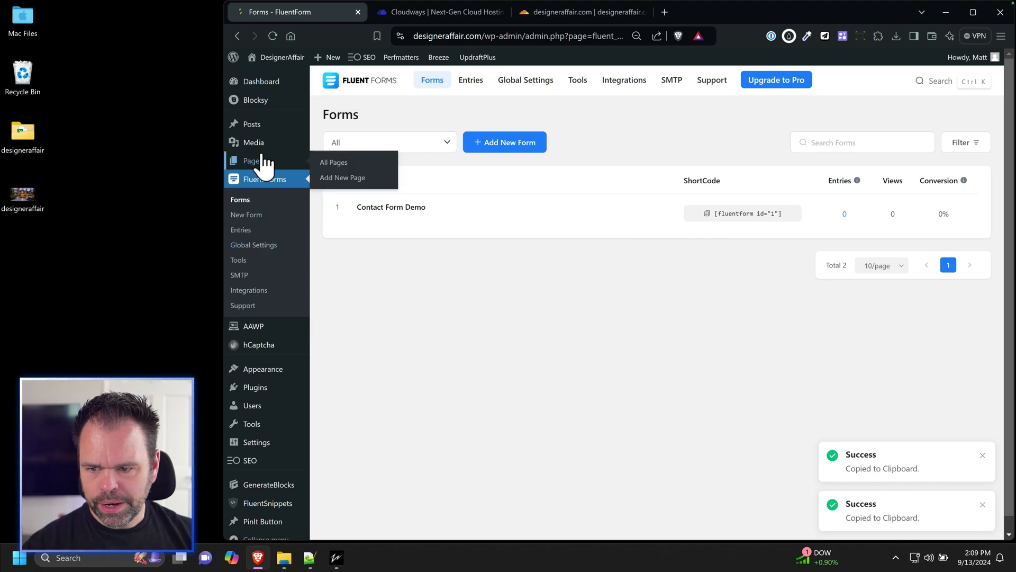
click(343, 165)
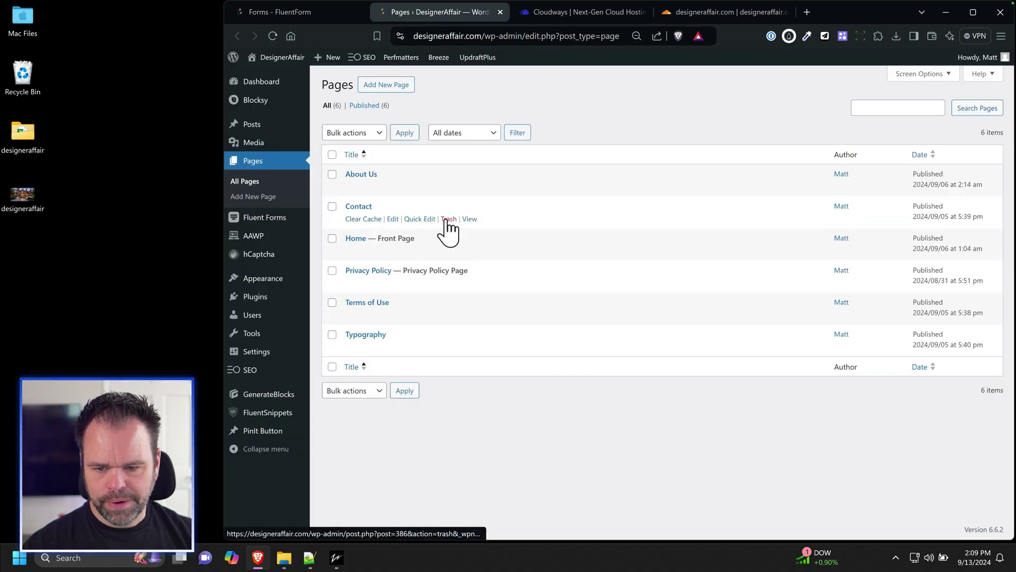
click(393, 219)
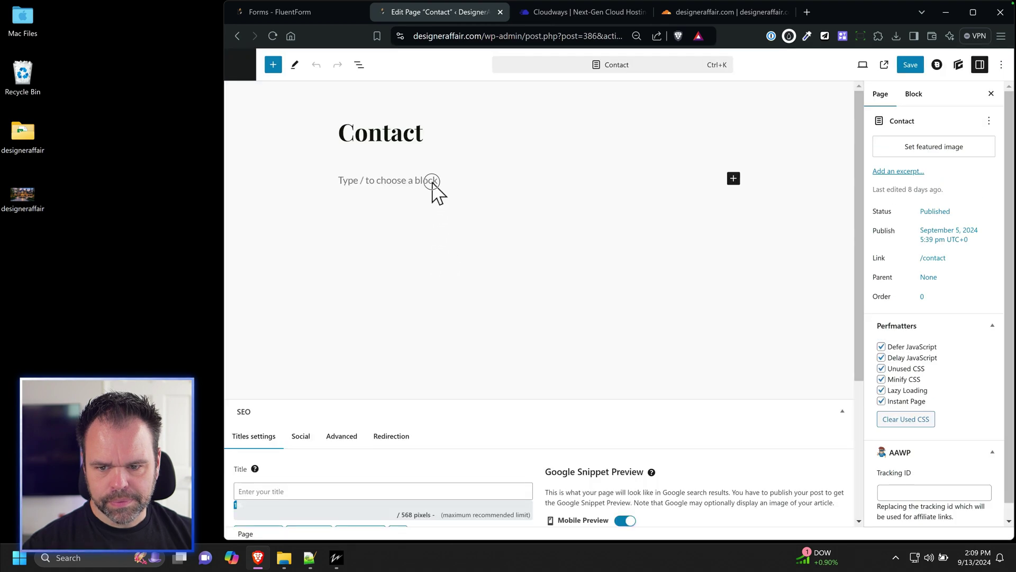
click(435, 182)
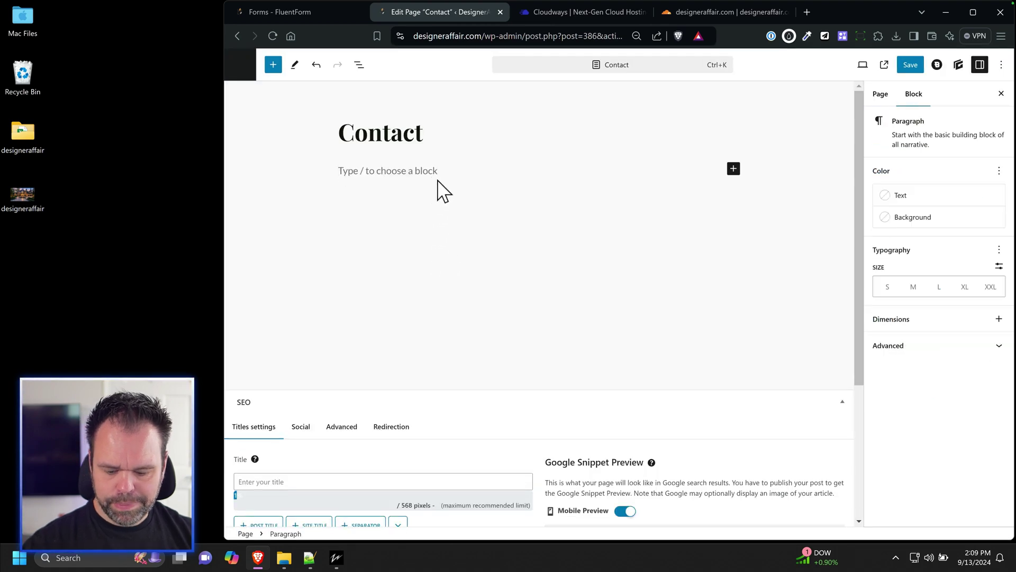
key(ctrl+v)
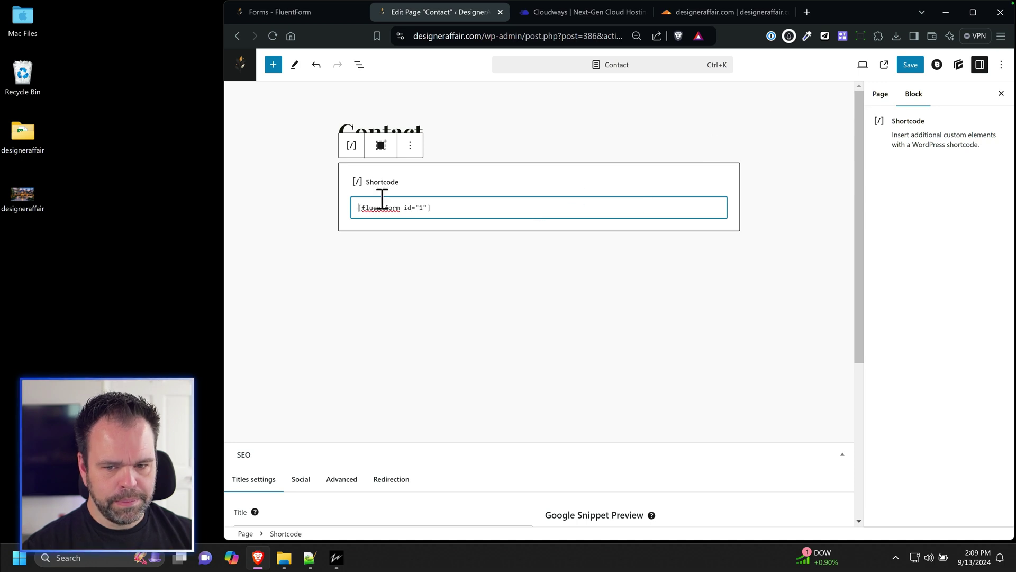
click(910, 64)
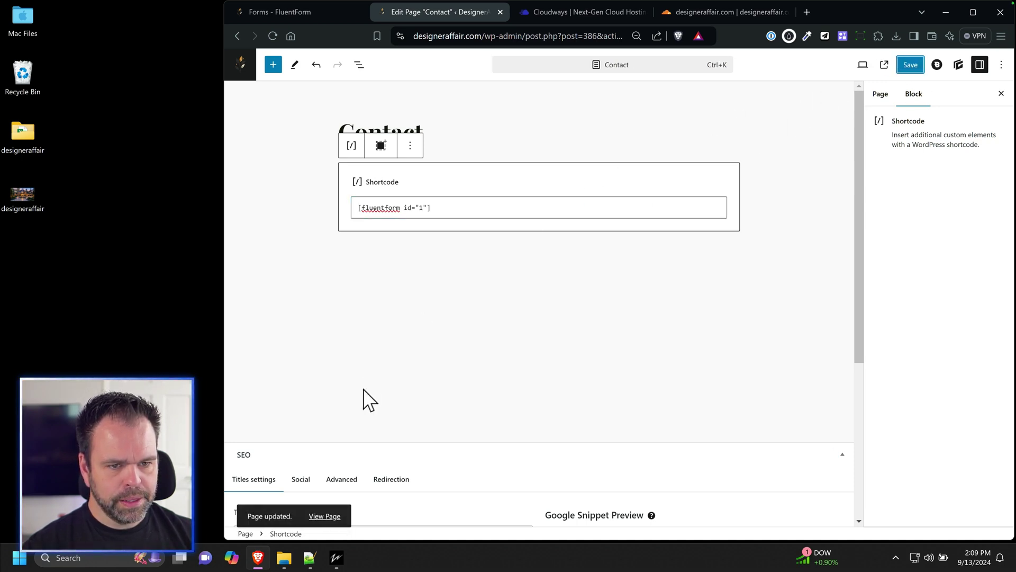
click(329, 518)
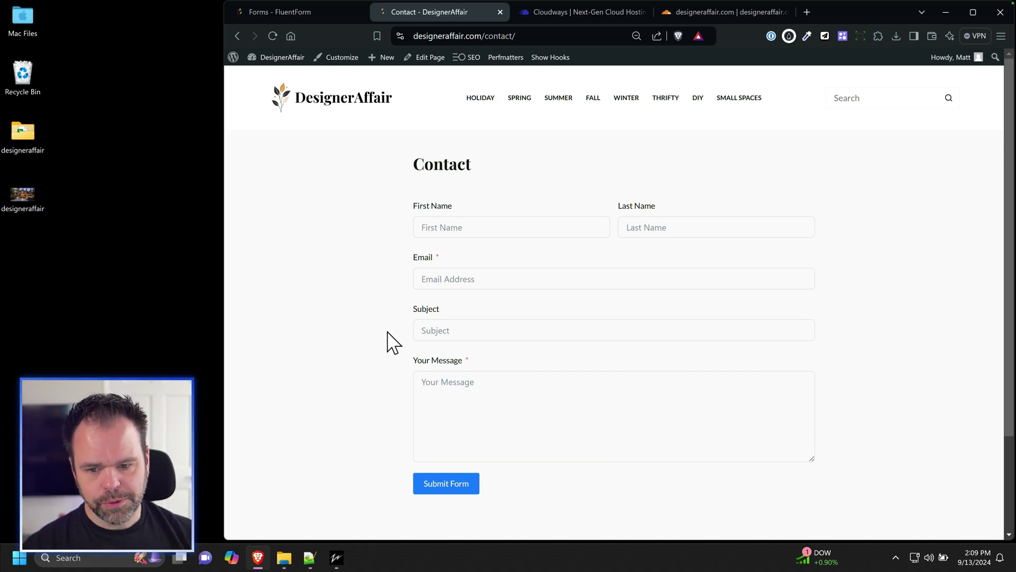
Check the live contact form, then return to the Fluent Forms admin
scroll(394, 341, down, 3)
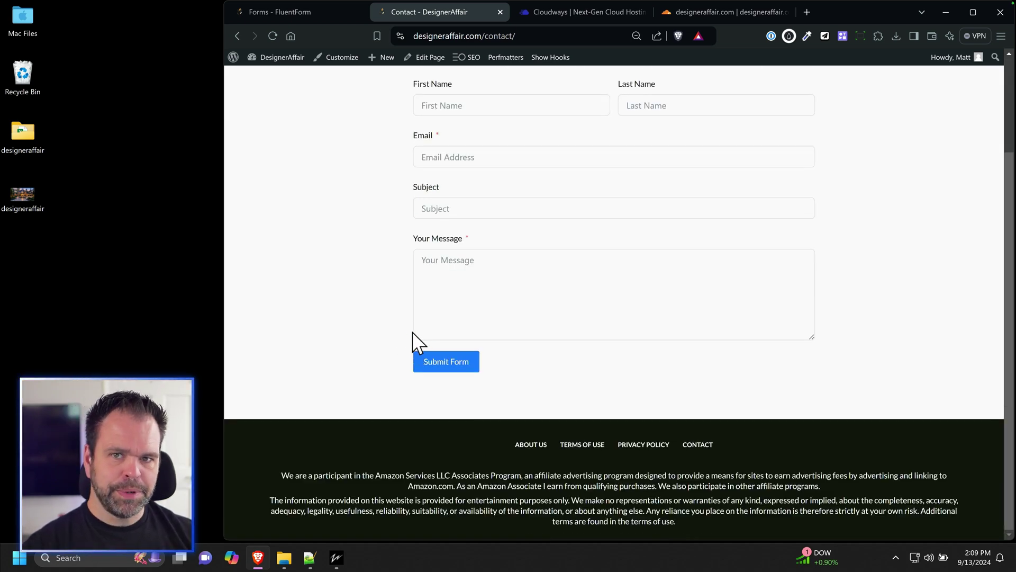
click(326, 16)
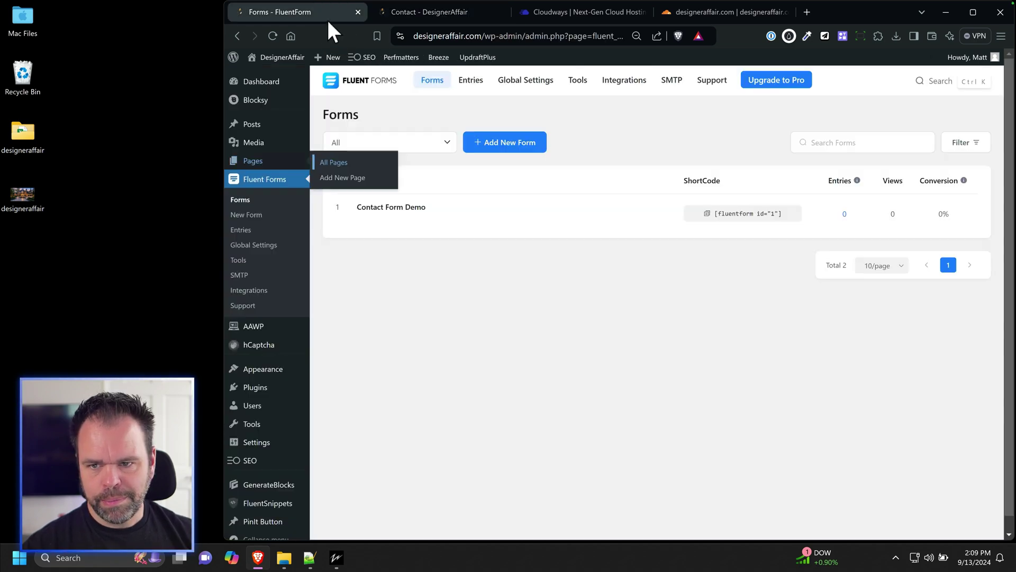
mouse_move(267, 350)
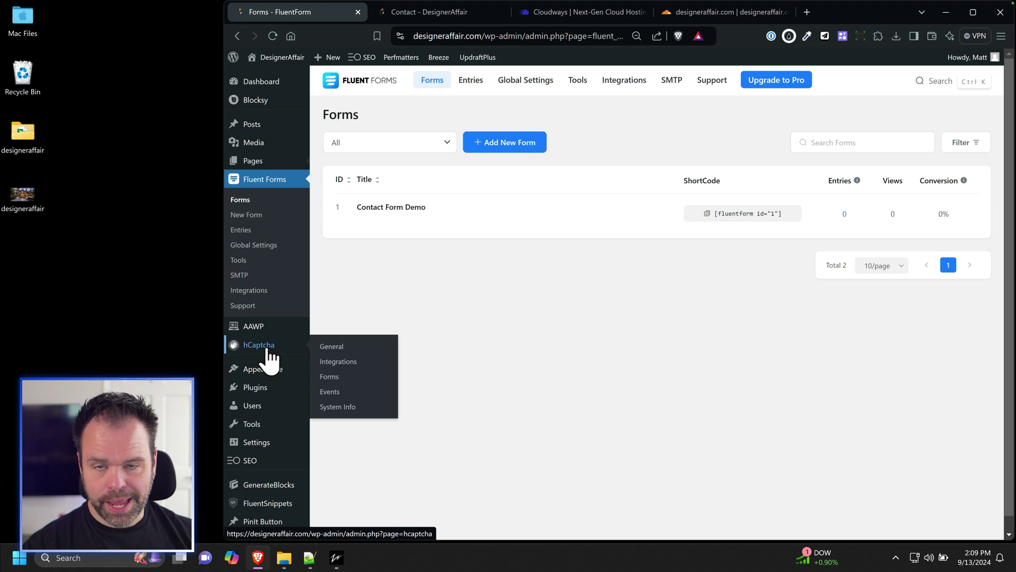
click(424, 16)
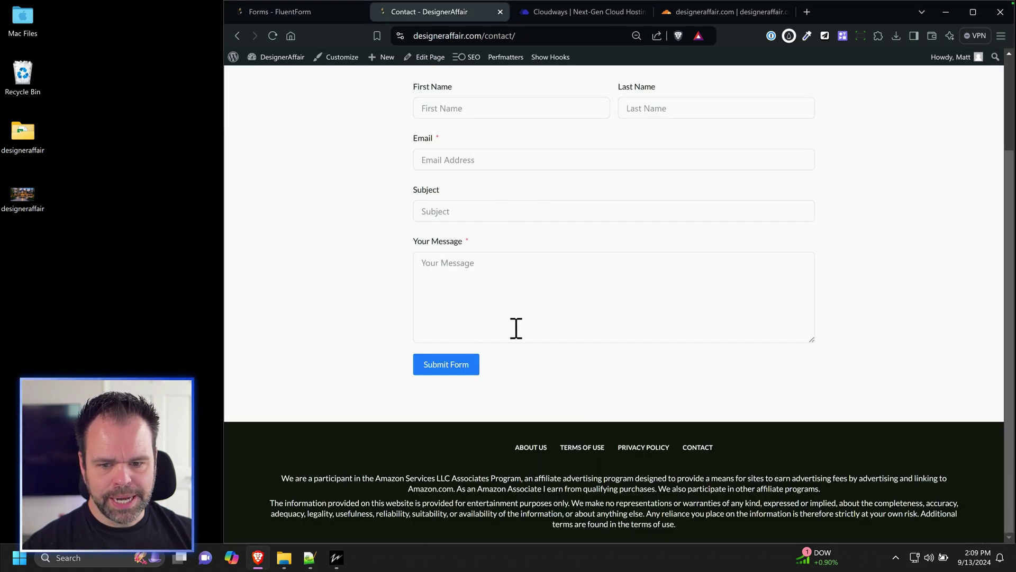
scroll(516, 328, up, 3)
click(331, 15)
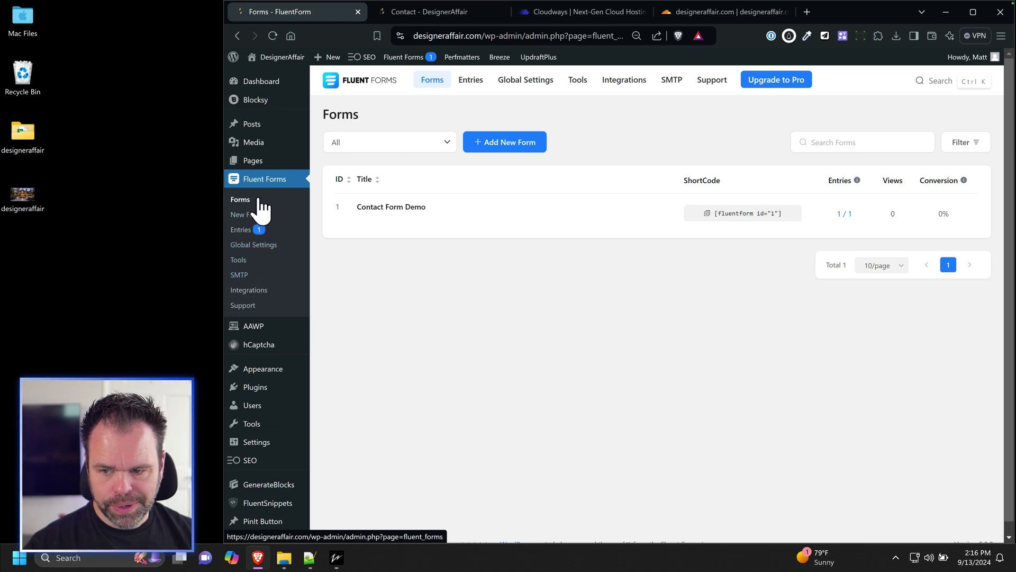
Open Fluent Forms Global Settings and show the Security hCaptcha page, briefly checking Turnstile
click(266, 247)
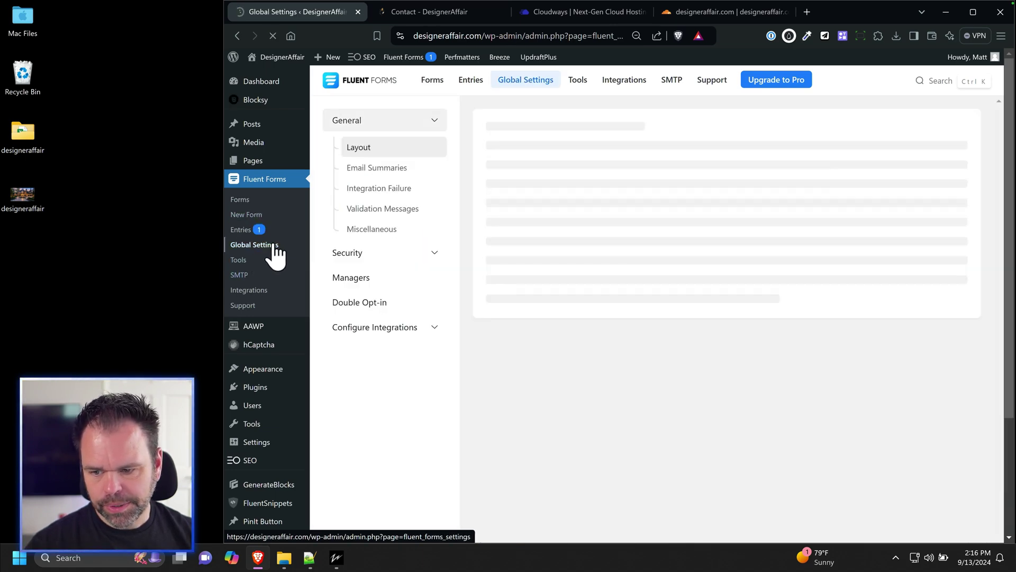
click(395, 253)
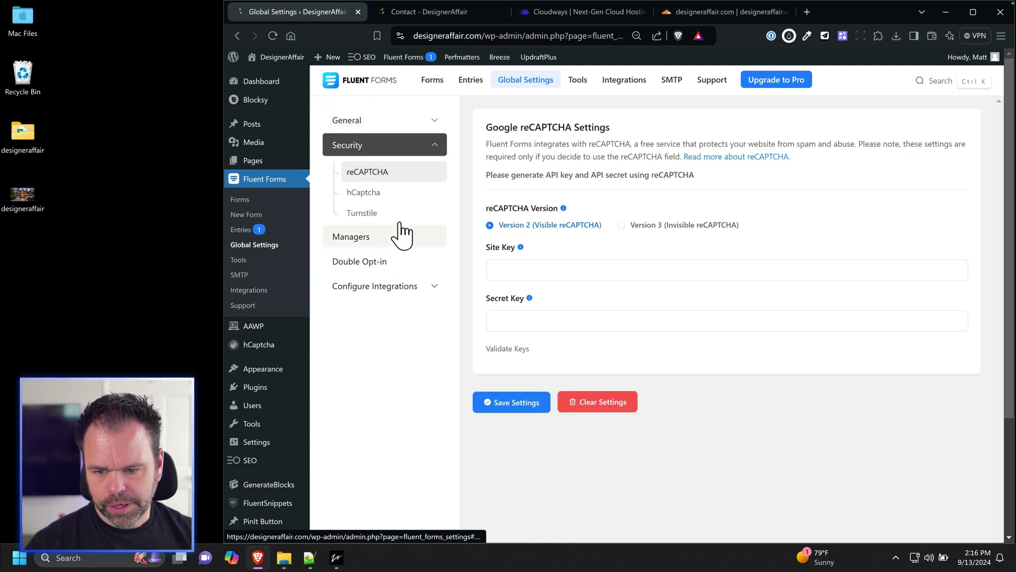
click(377, 193)
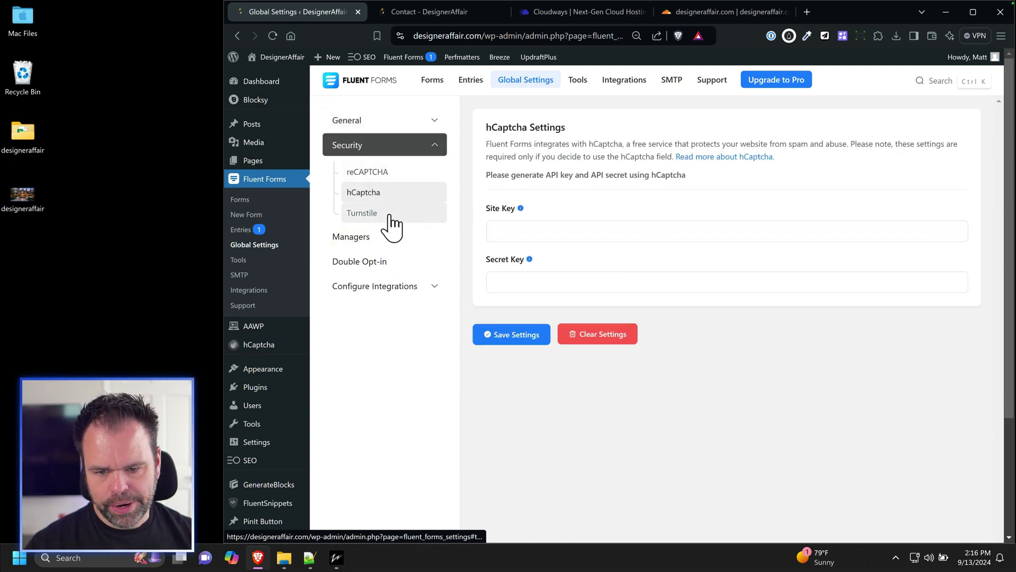
click(378, 215)
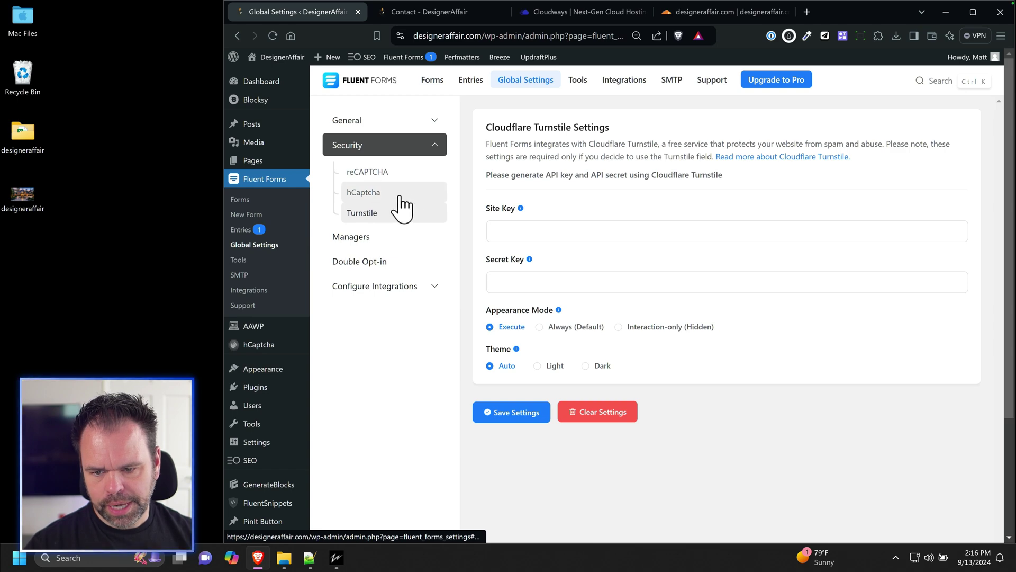
click(394, 196)
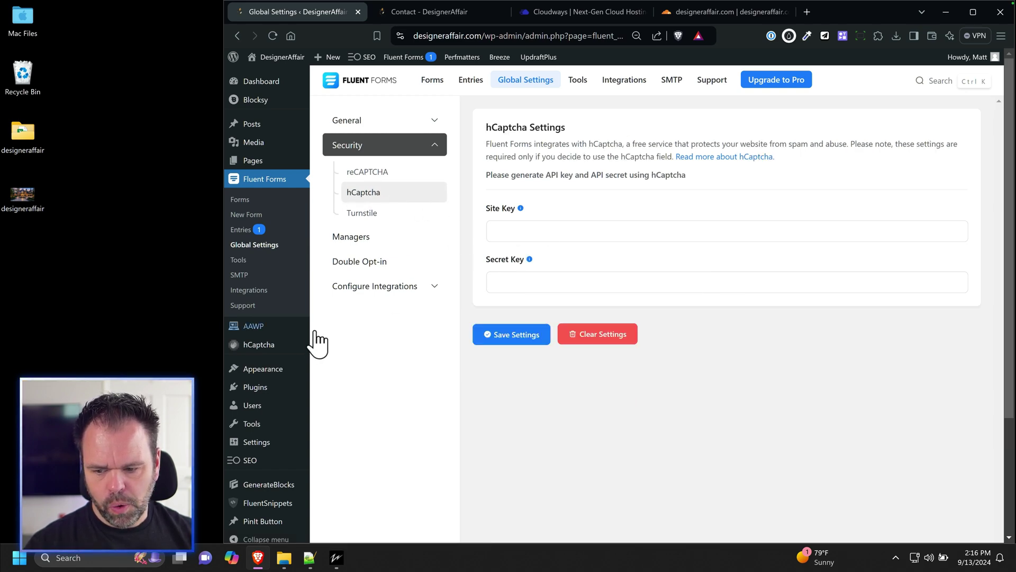
Open the hCaptcha Integrations page and confirm the Fluent Forms integration is active
mouse_move(259, 347)
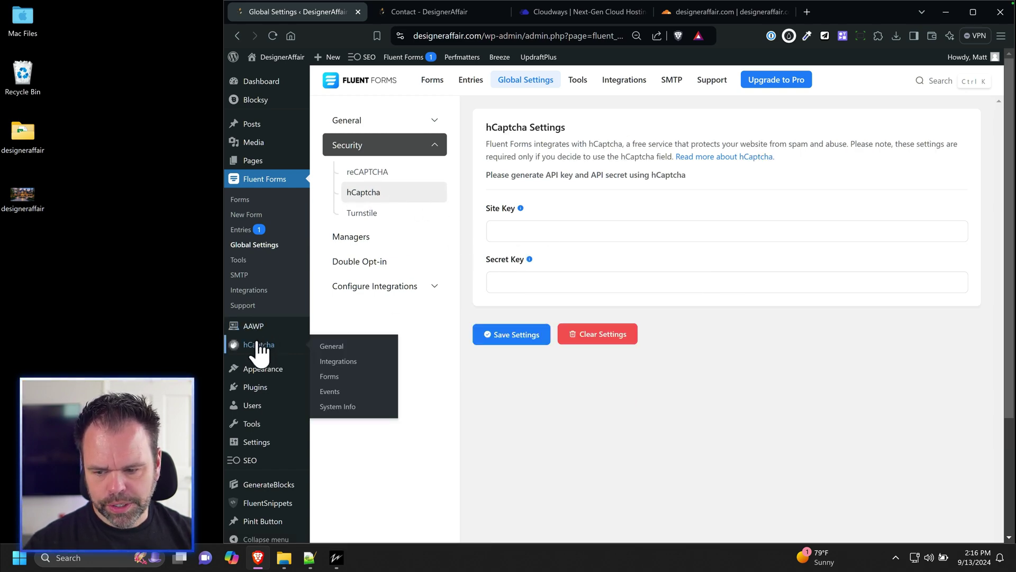
click(341, 362)
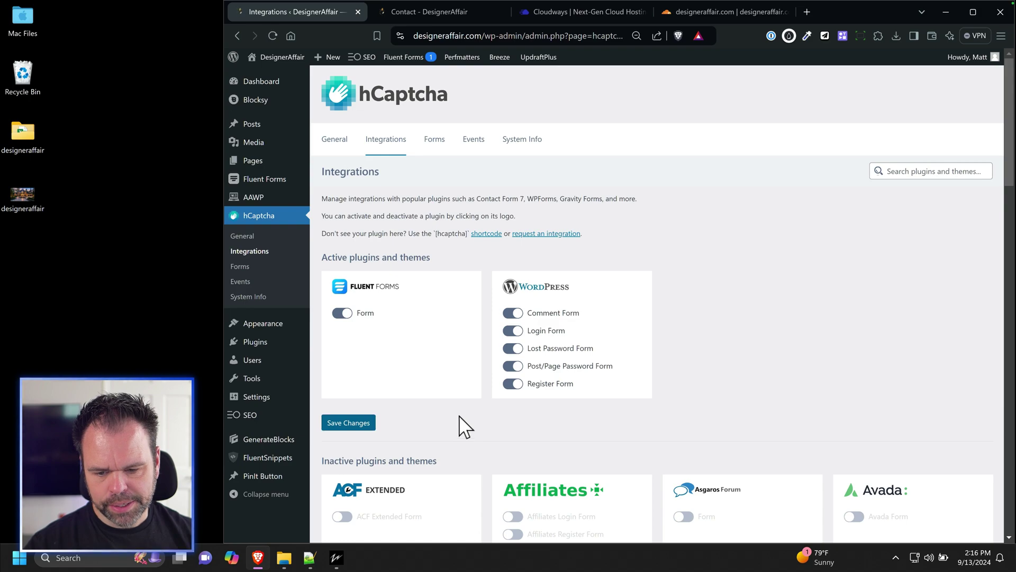
scroll(582, 388, down, 15)
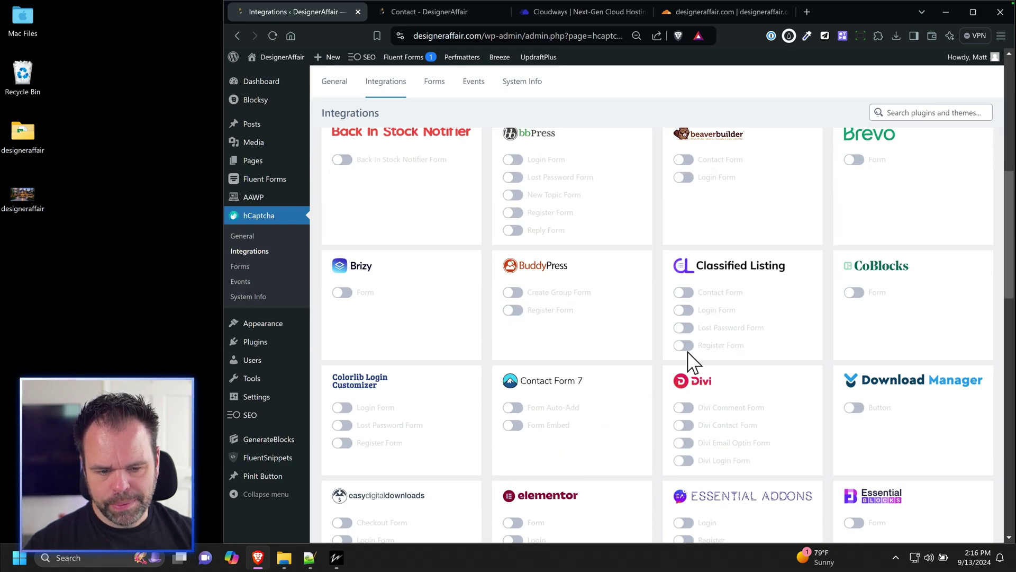
scroll(688, 365, down, 10)
scroll(683, 378, up, 20)
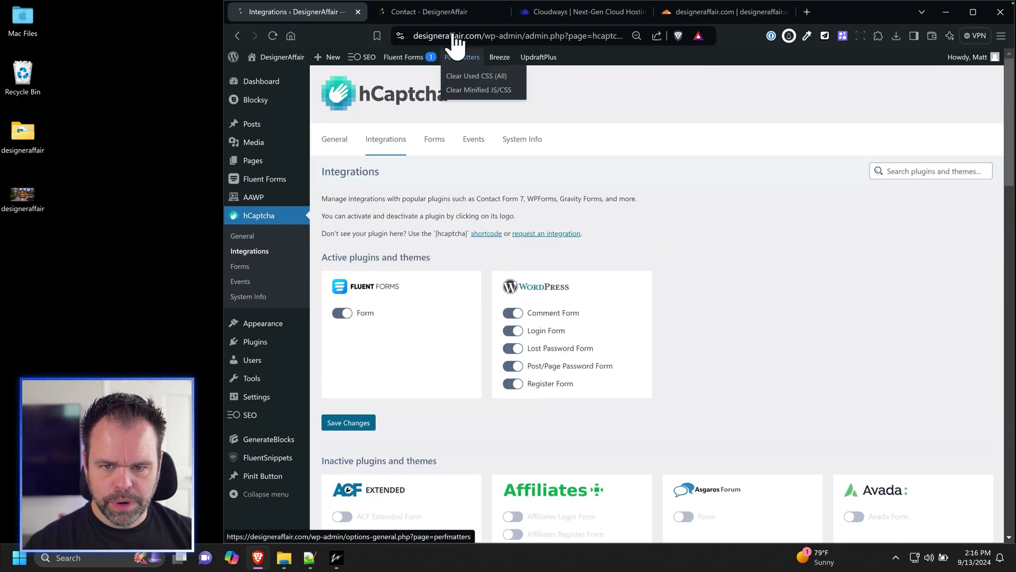
Check the live contact page, then review hCaptcha General settings with Turn Off When Logged In enabled
click(447, 16)
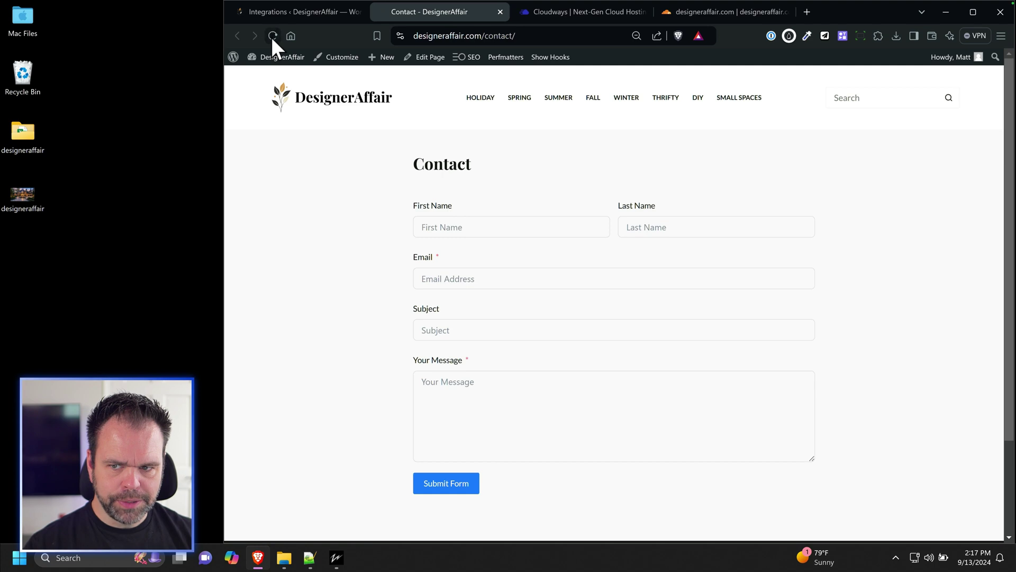
click(303, 14)
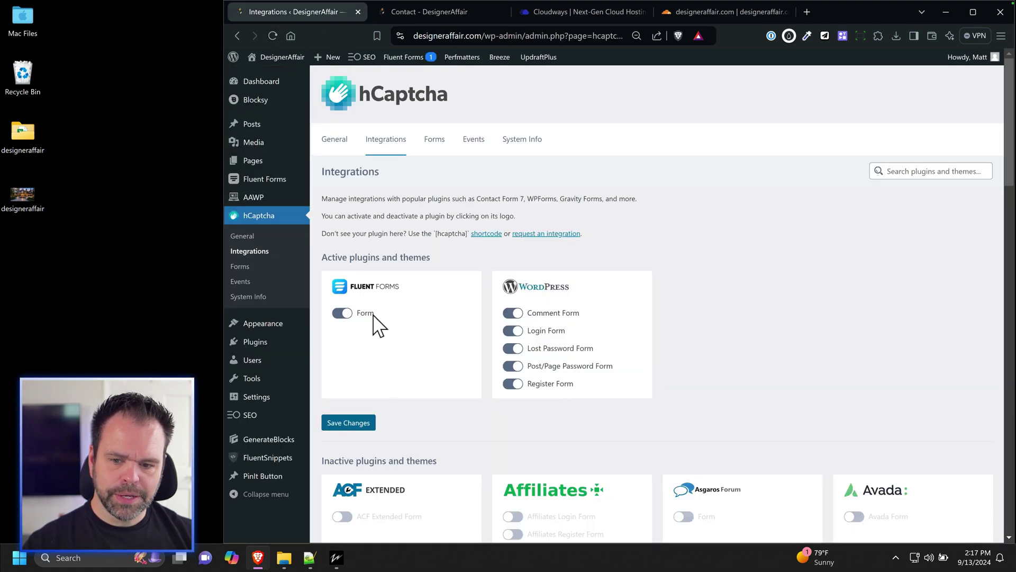
click(341, 140)
scroll(444, 328, down, 5)
scroll(458, 352, down, 3)
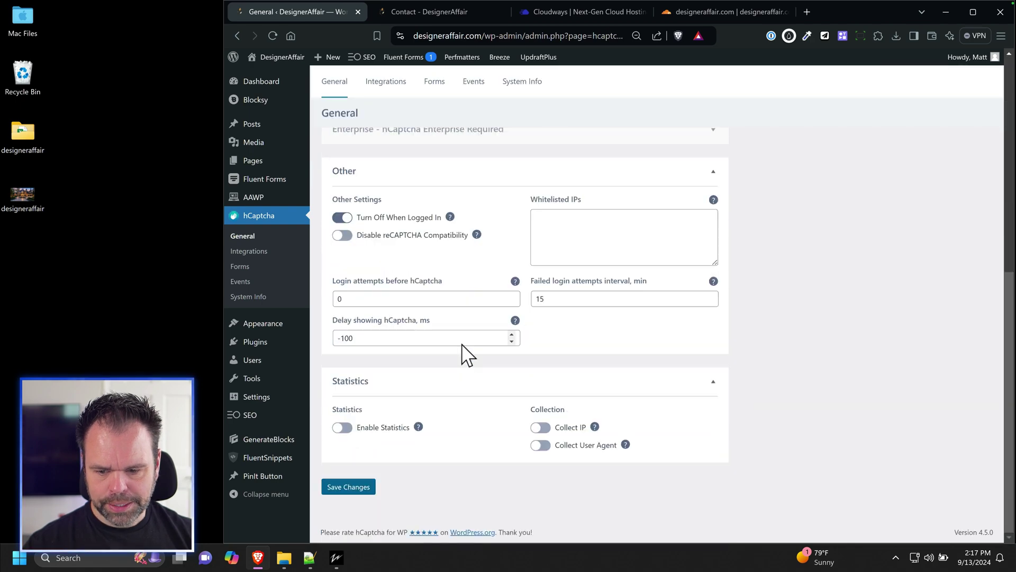
Load the copied Contact page address in a new private browser window
click(447, 12)
click(1001, 37)
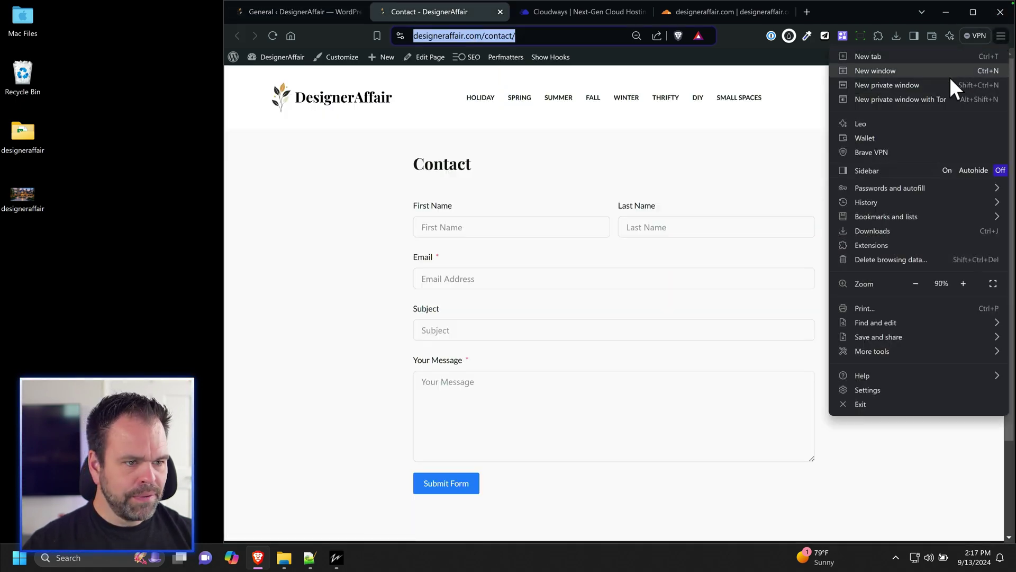
click(929, 82)
text(https://designeraffair.com/contact/)
key(Return)
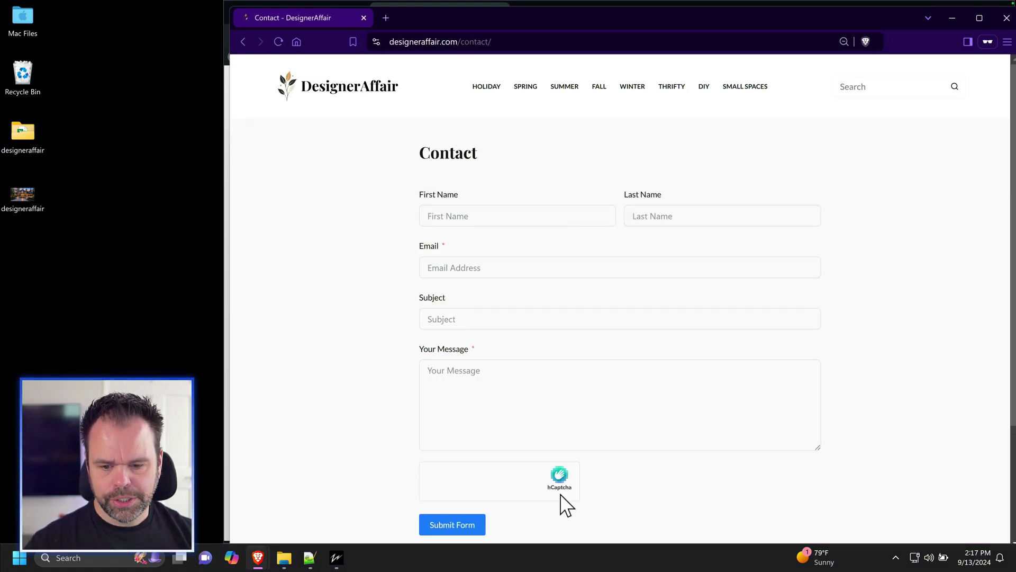
scroll(518, 407, down, 3)
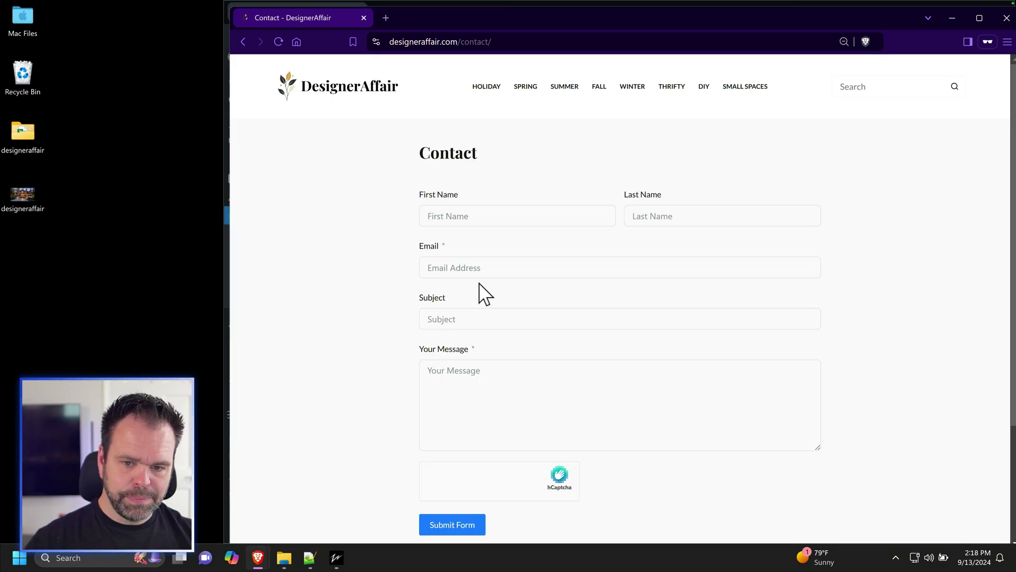
Fill the form with a test name, a test email, subject 'test' and message 'test', then start the hCaptcha check
click(526, 218)
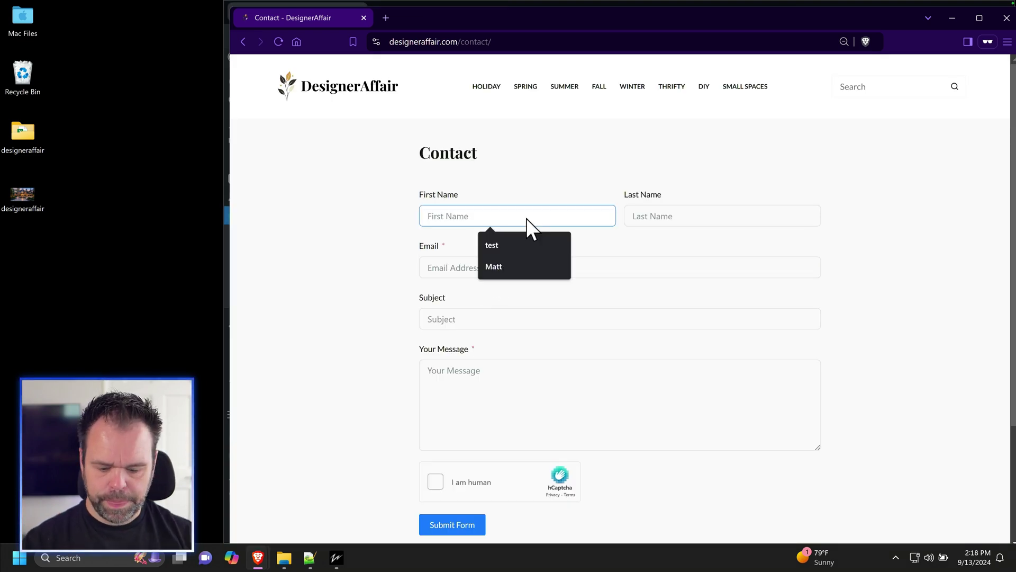
text(Matt)
key(Tab)
text(Zi)
key(Down)
key(Return)
key(Tab)
text(testemail)
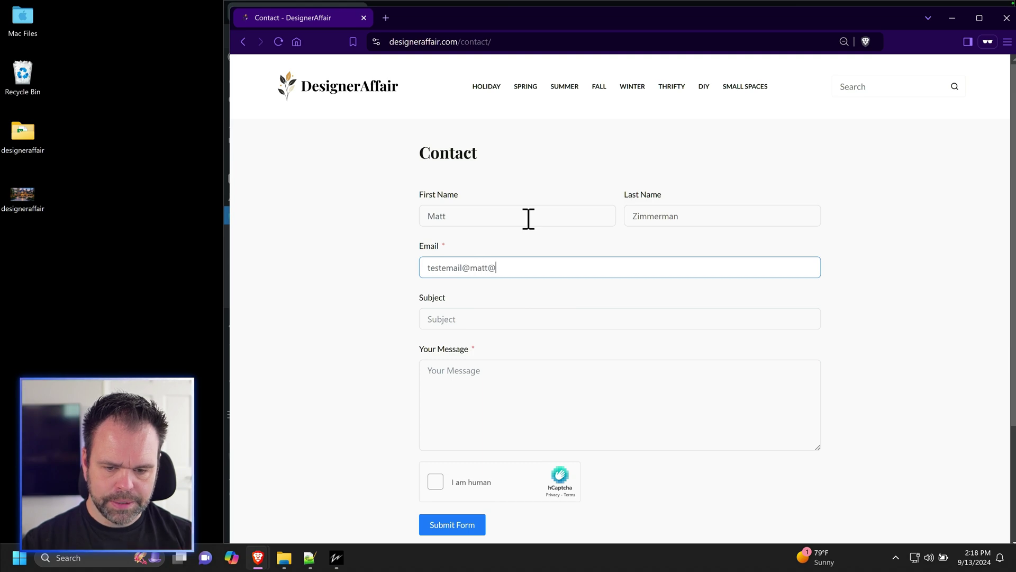
text(@matt.com)
key(Tab)
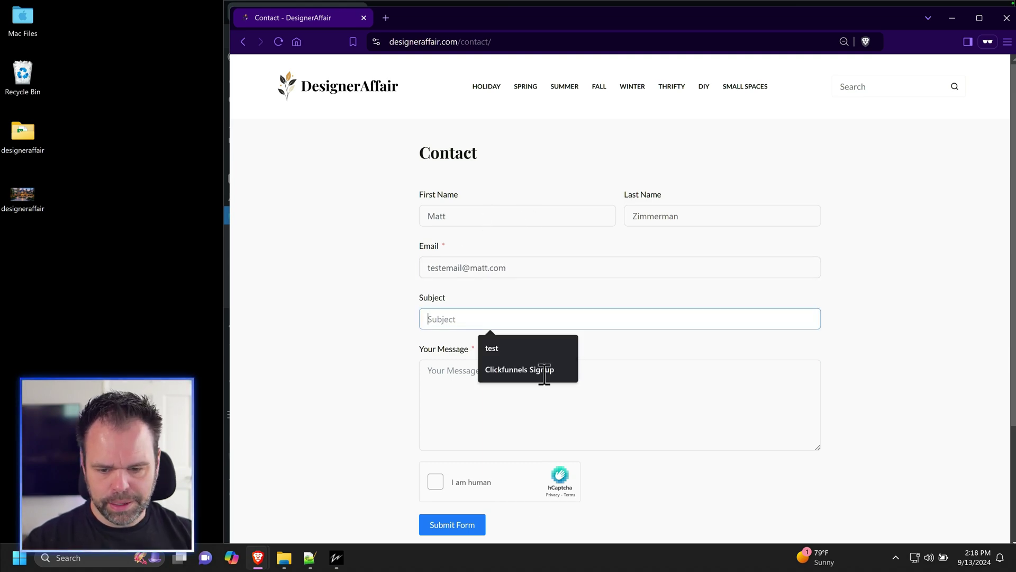
text(test)
key(Tab)
text(test)
click(435, 482)
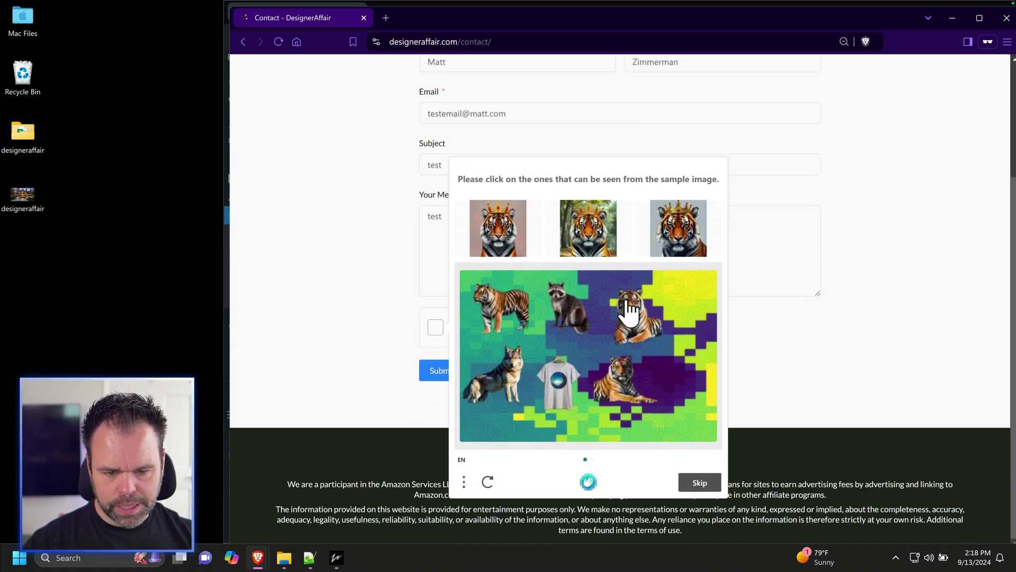
Pick the matching tigers in both hCaptcha rounds, submit the test message, and close the private window
click(635, 310)
click(621, 369)
click(508, 303)
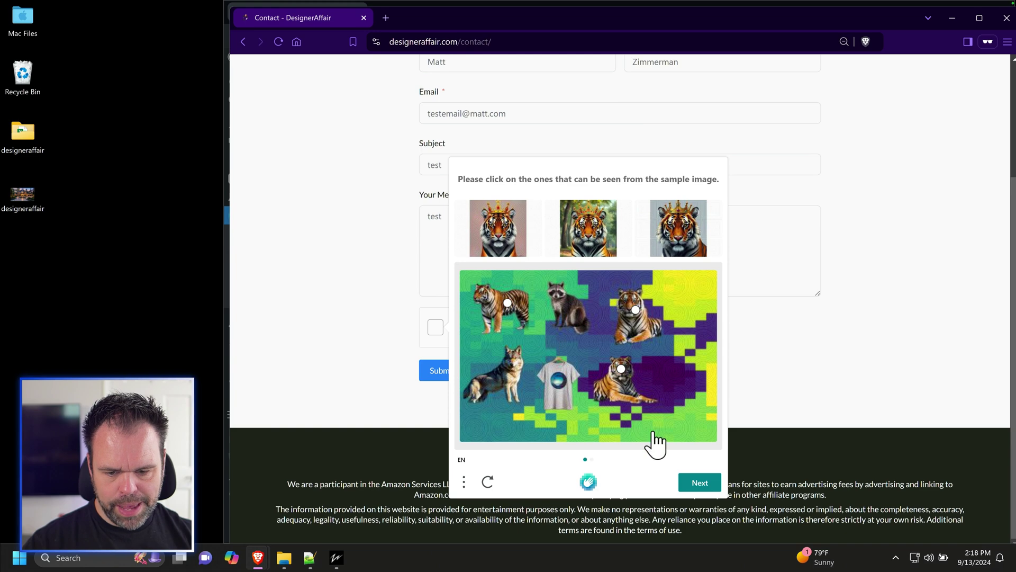
click(701, 482)
click(641, 335)
click(569, 408)
click(512, 334)
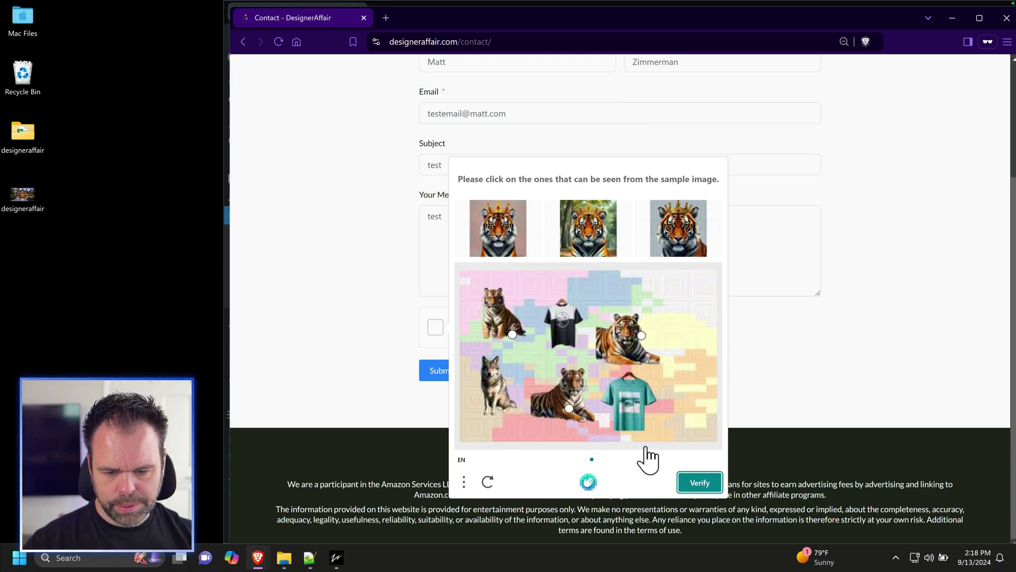
click(699, 482)
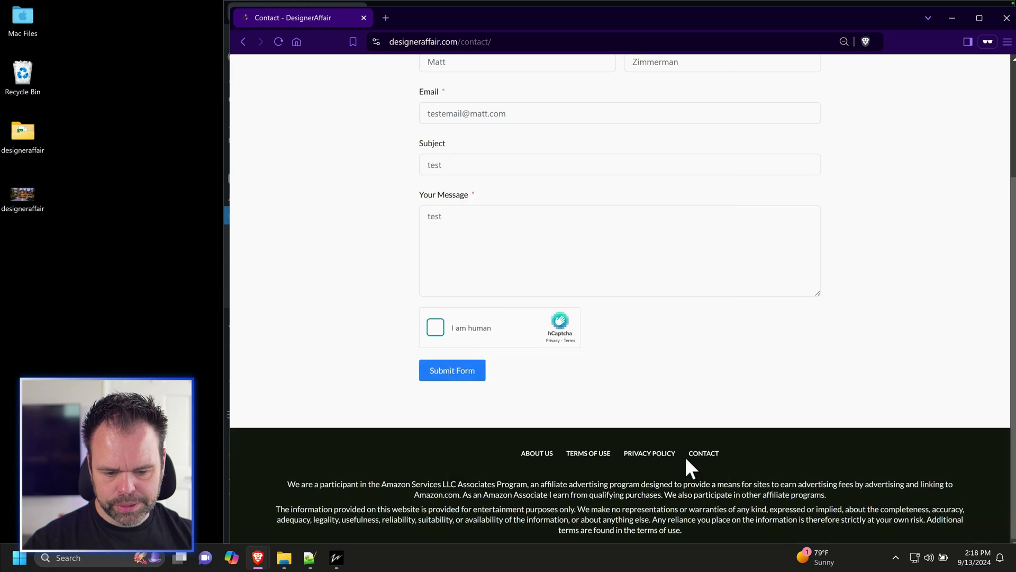
click(448, 372)
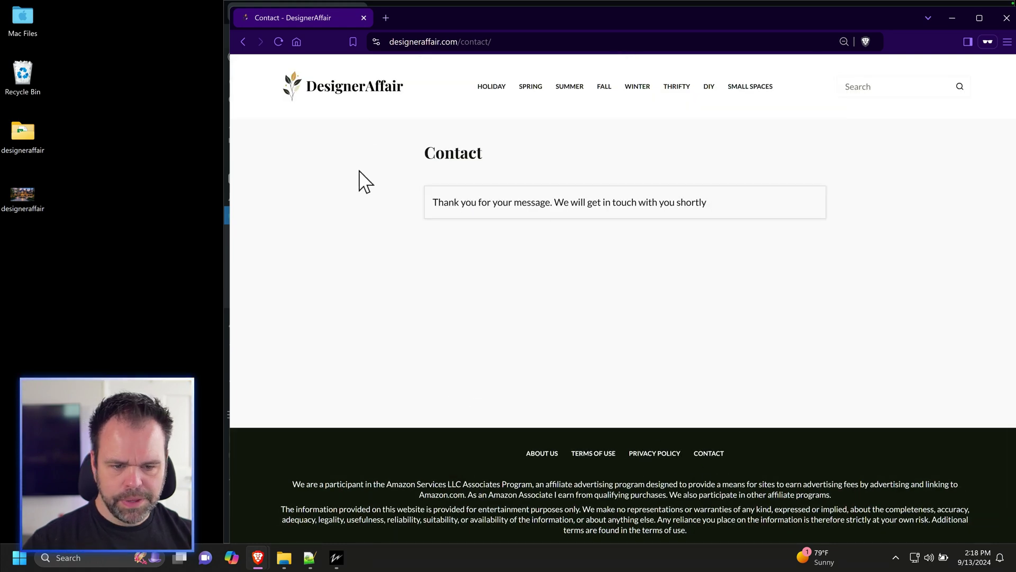
click(363, 18)
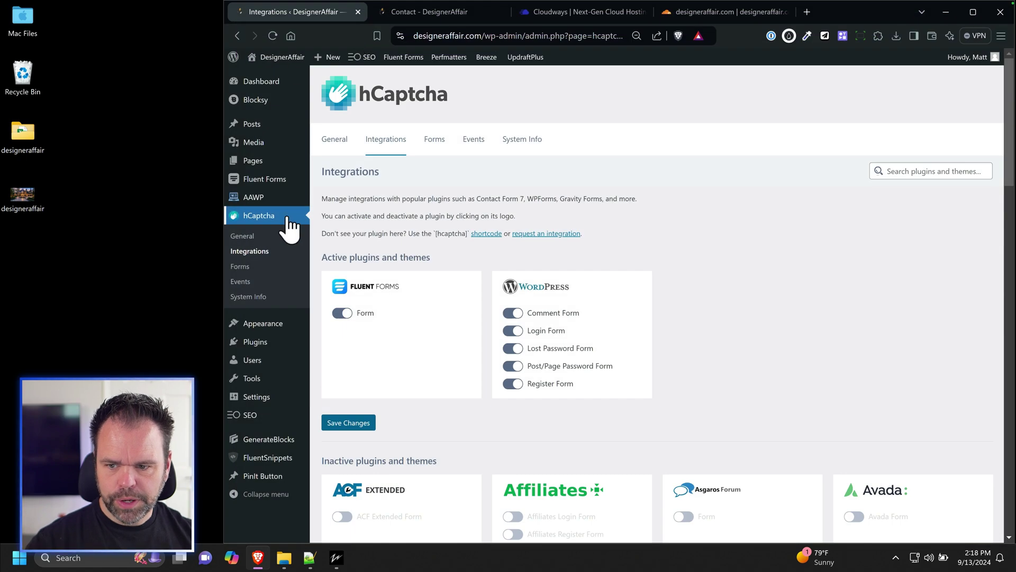
Review the two submissions in the Fluent Forms Entries list, including the new entry's status and browser
mouse_move(285, 183)
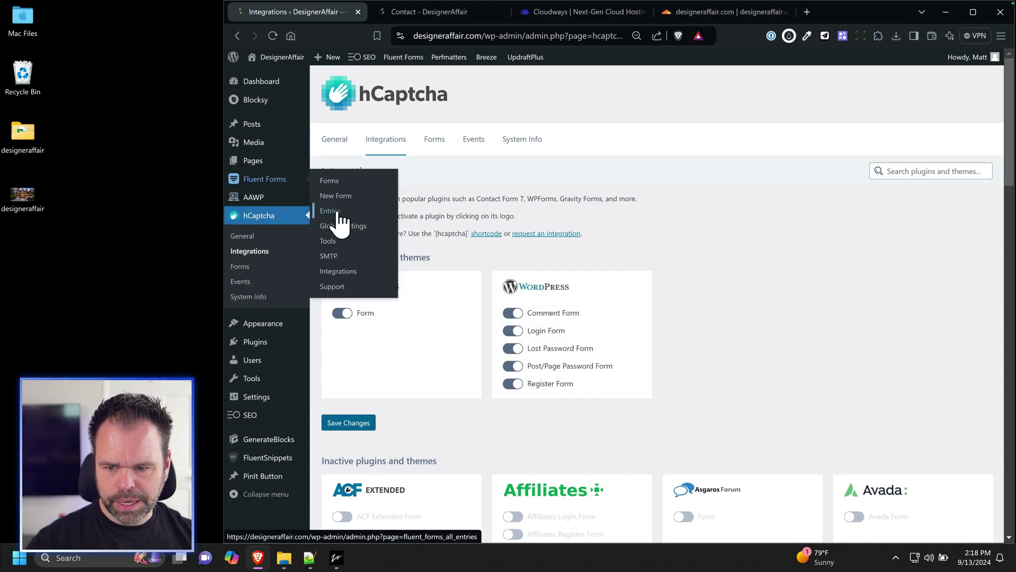
scroll(630, 344, down, 2)
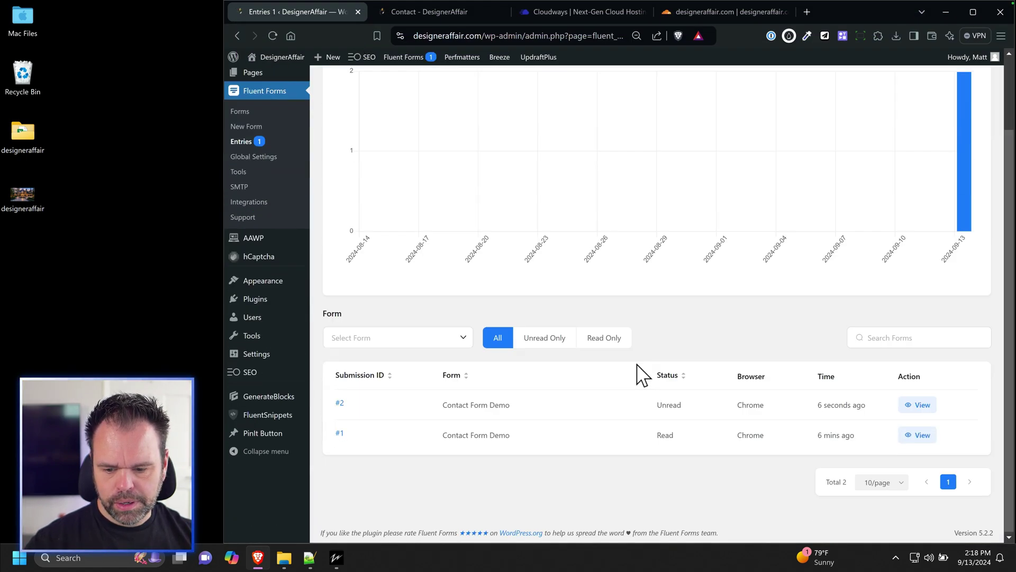
drag(329, 443, 608, 442)
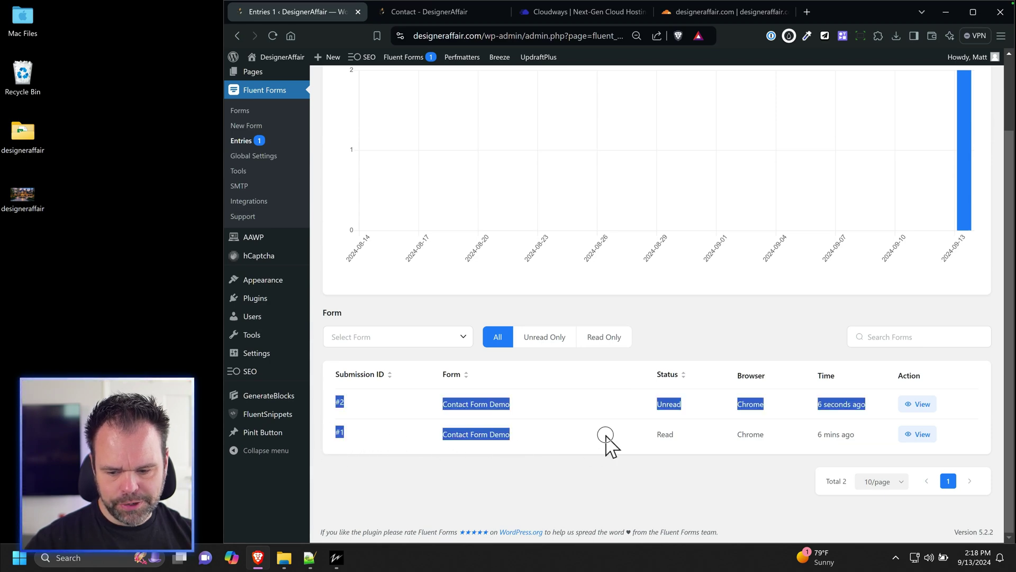
click(519, 439)
drag(471, 407, 796, 410)
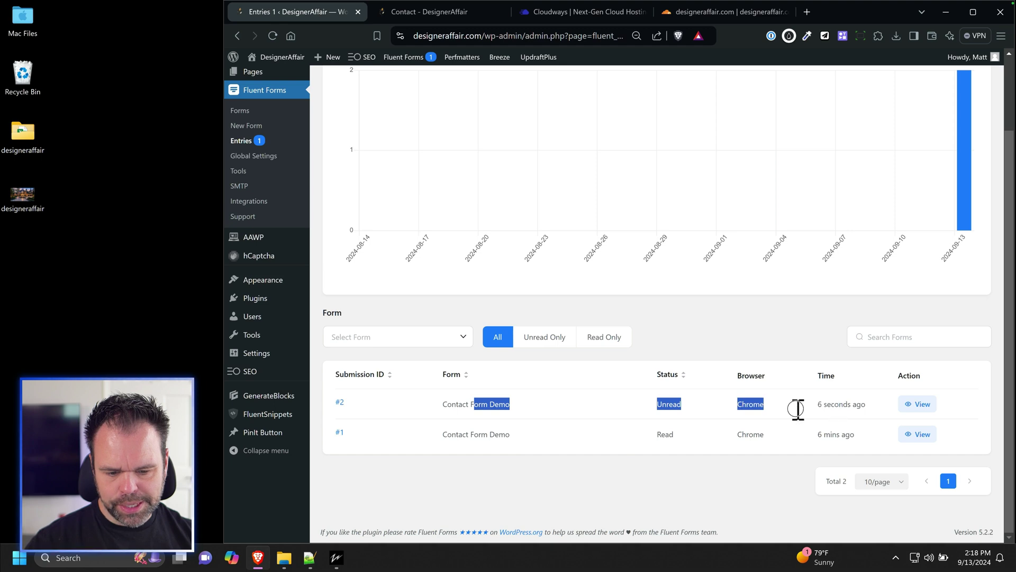
click(672, 410)
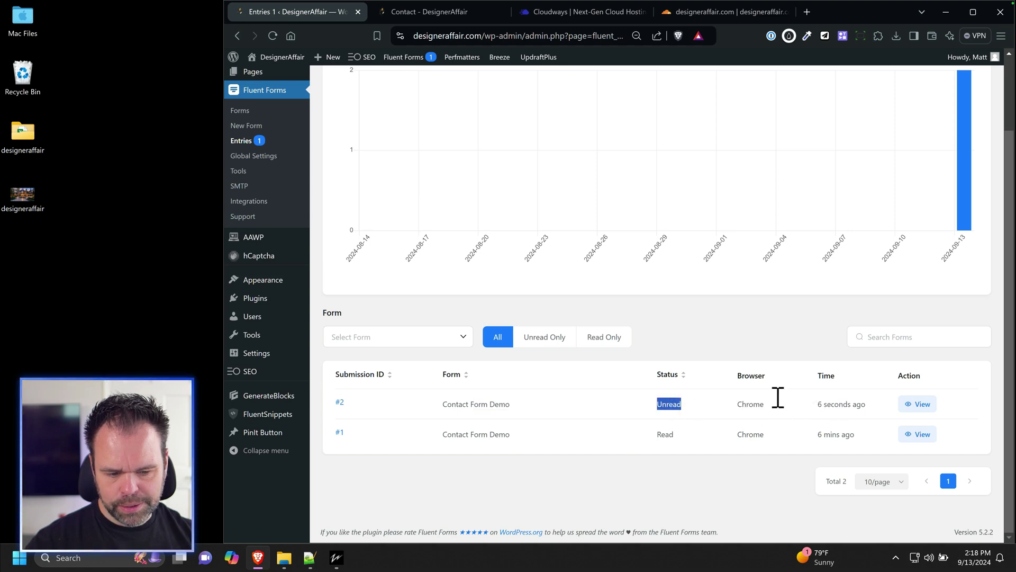
Open submission #2's details and check its Guest user, subject and message
click(923, 408)
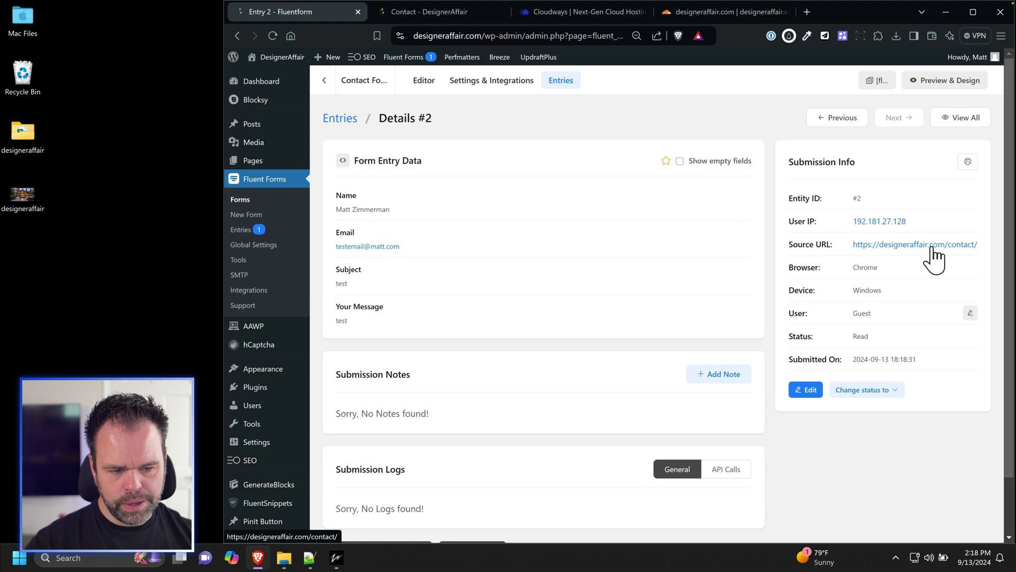
double_click(858, 314)
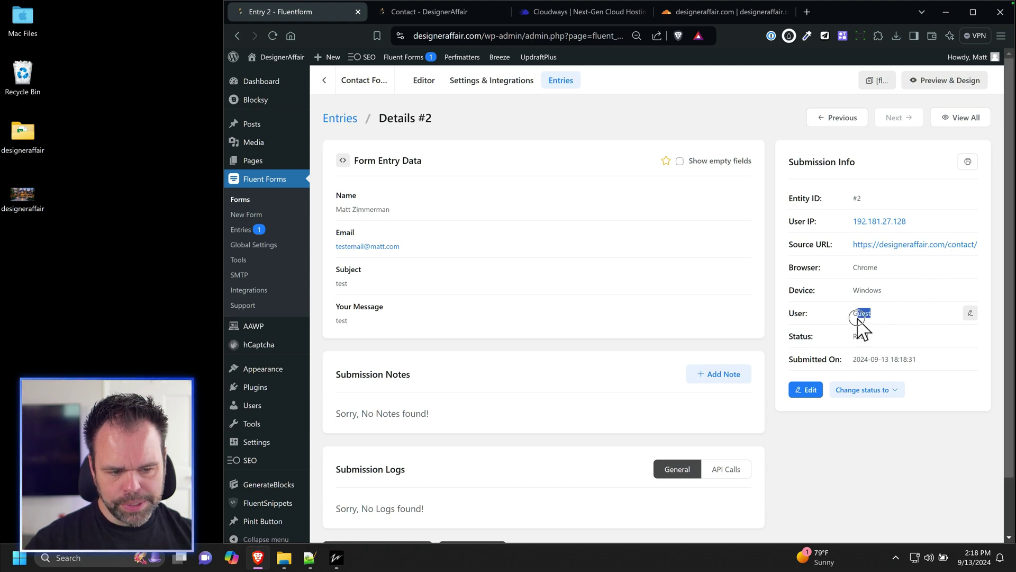
scroll(423, 360, down, 2)
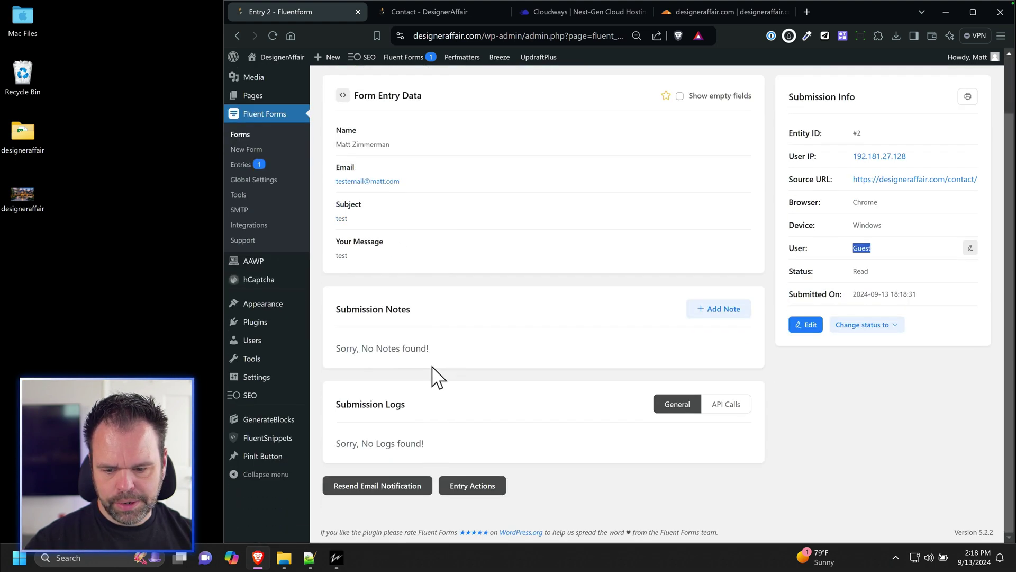
scroll(476, 433, up, 2)
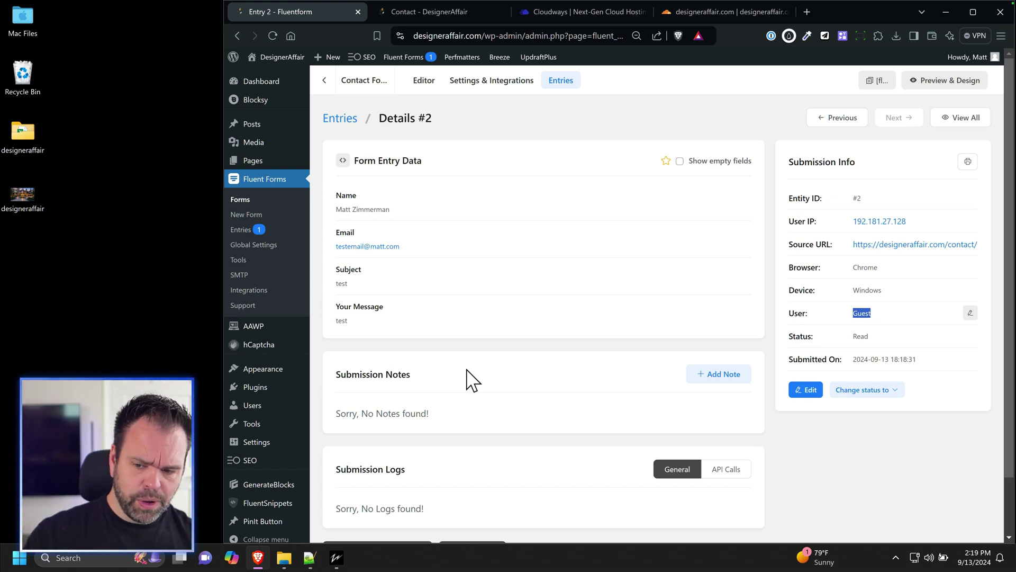
Browse the module cards on the Fluent Forms Integrations page
click(270, 290)
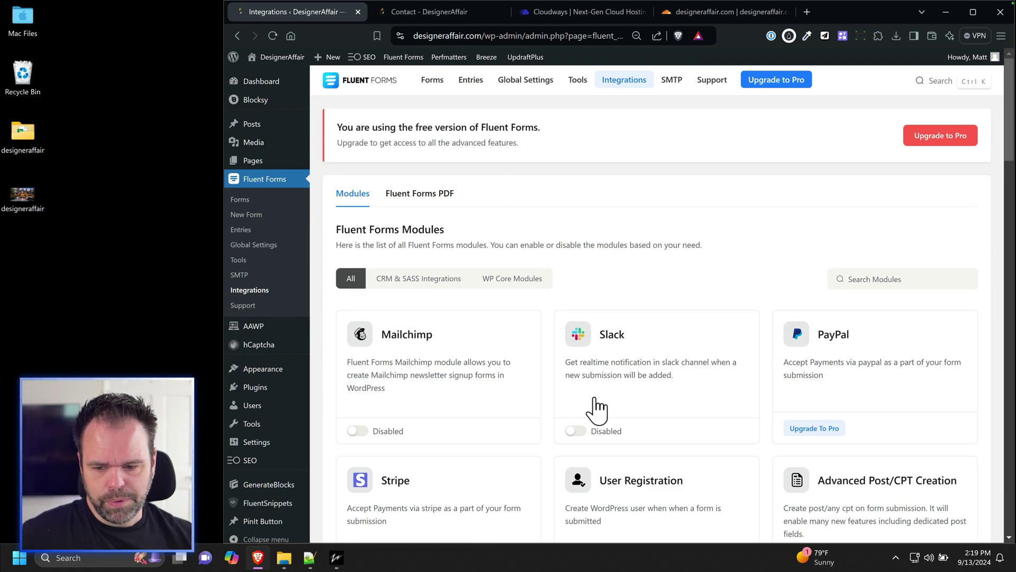
scroll(632, 421, down, 5)
scroll(635, 413, down, 8)
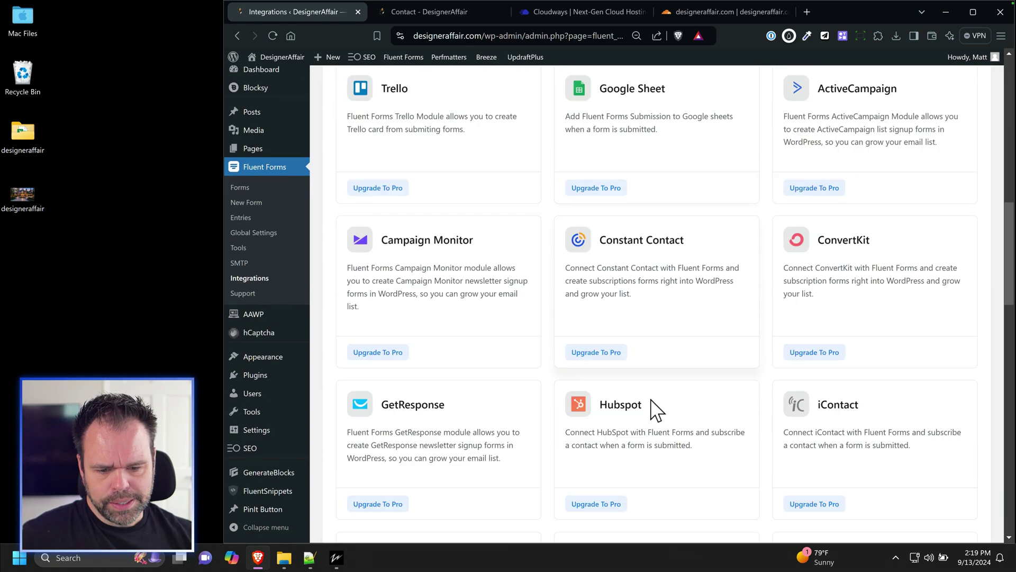
scroll(650, 383, up, 5)
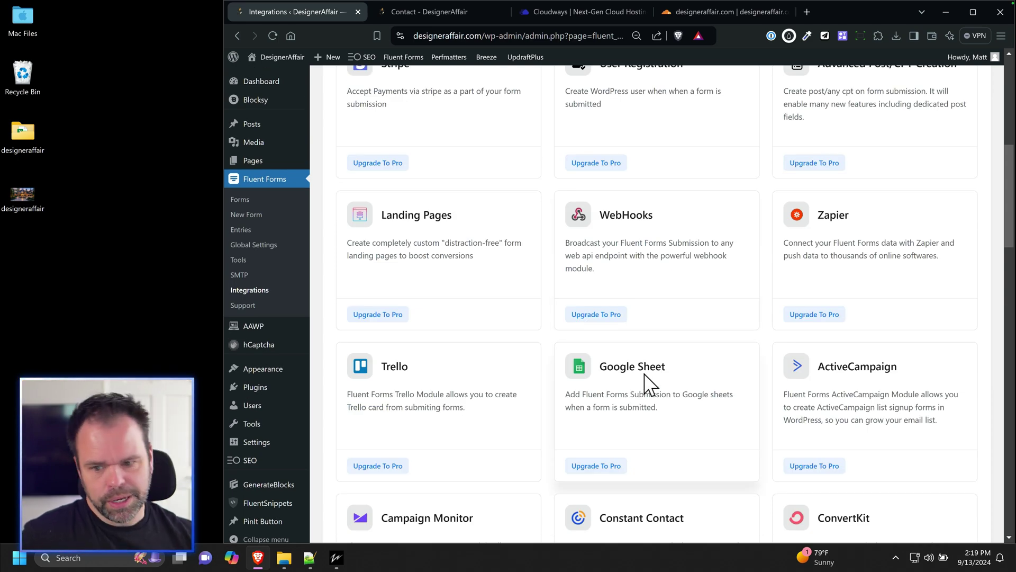
scroll(637, 408, down, 5)
scroll(637, 368, up, 3)
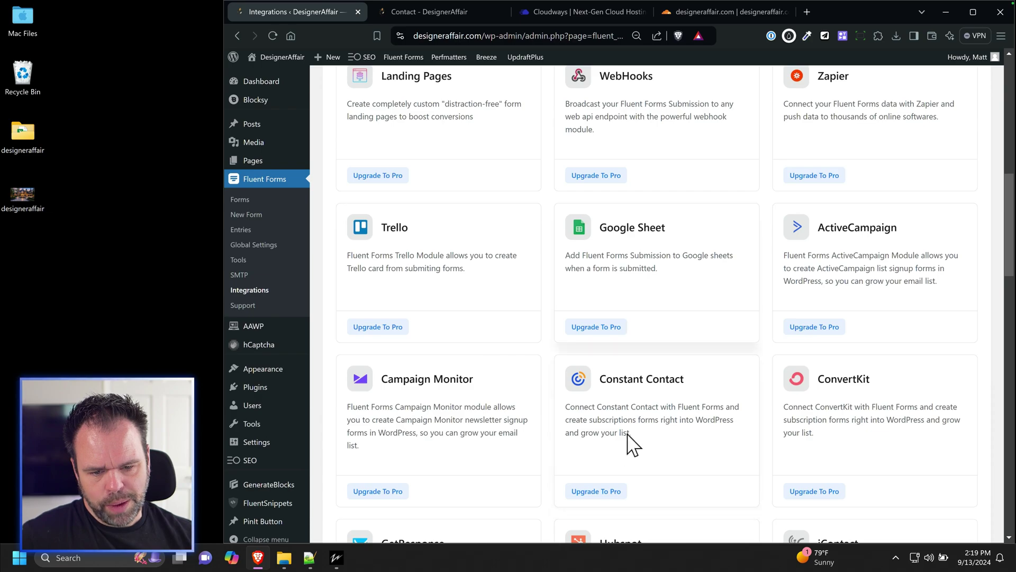
scroll(633, 445, down, 6)
scroll(641, 465, down, 15)
scroll(646, 461, up, 20)
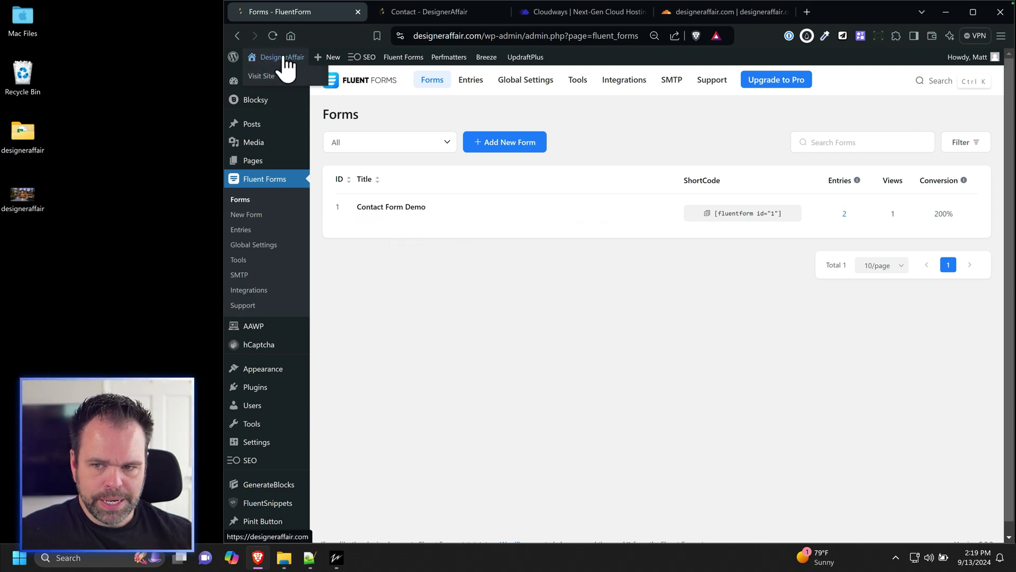
Check the contact form on the live DesignerAffair Contact page, then return to Cloudflare's designeraffair.com overview
click(272, 76)
scroll(630, 265, down, 20)
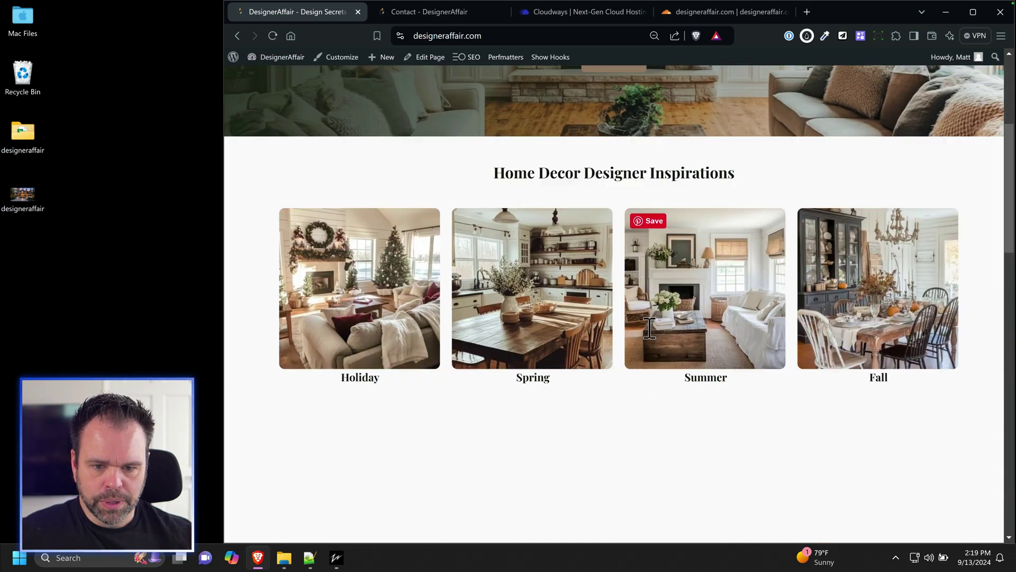
click(691, 448)
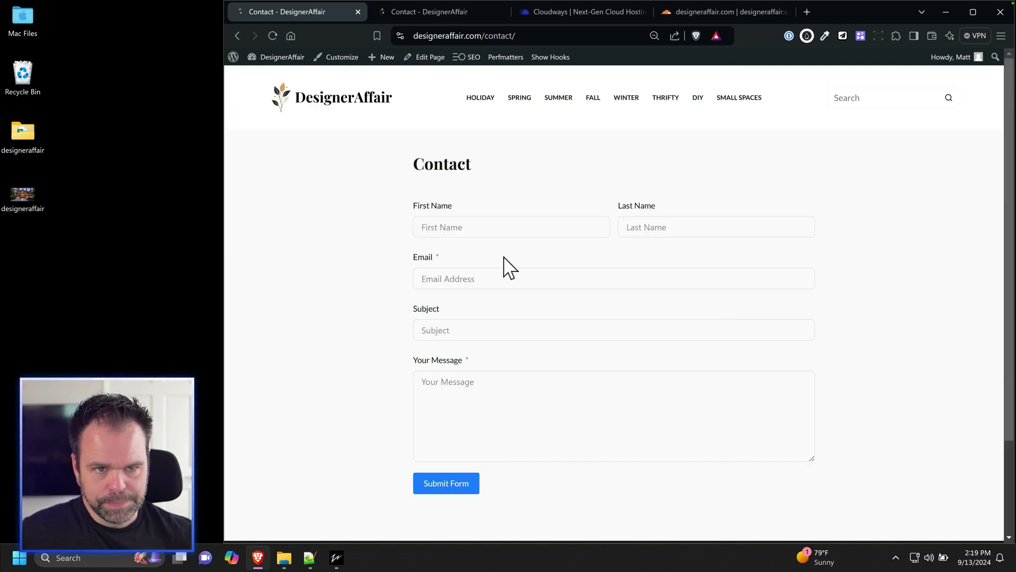
click(745, 13)
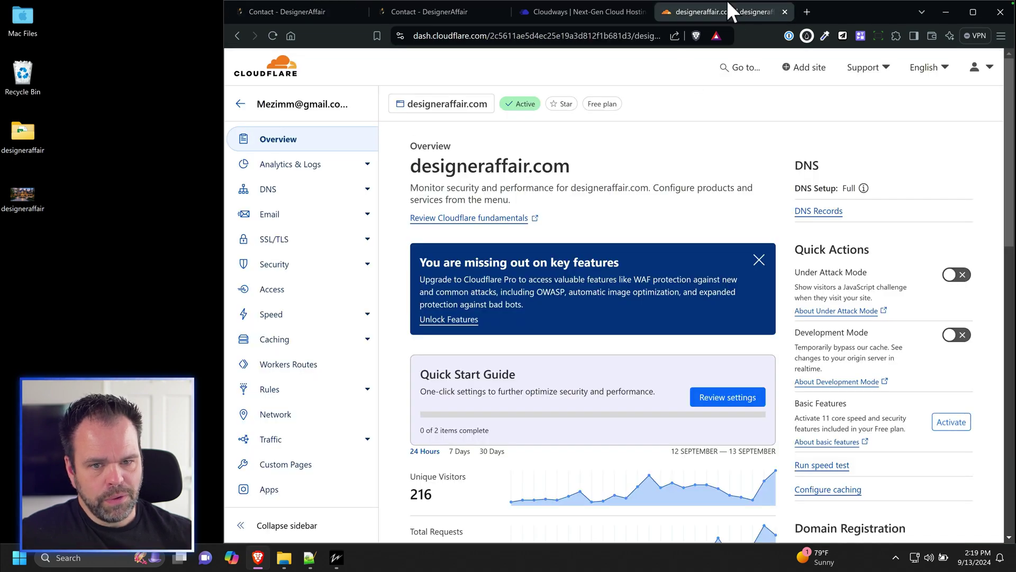
Show the required MX and TXT records for designeraffair.com under Email Routing Settings
click(314, 226)
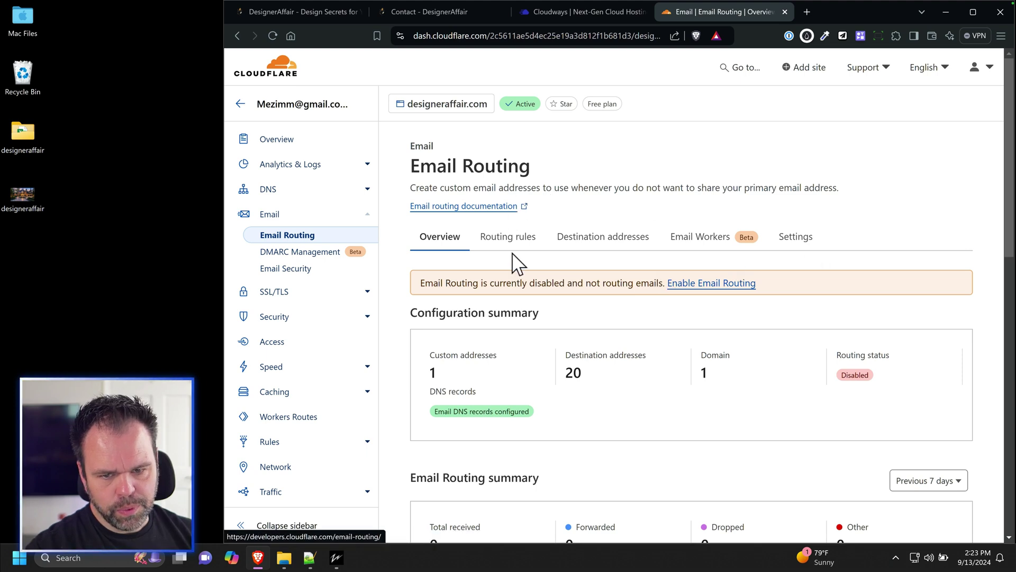
click(798, 237)
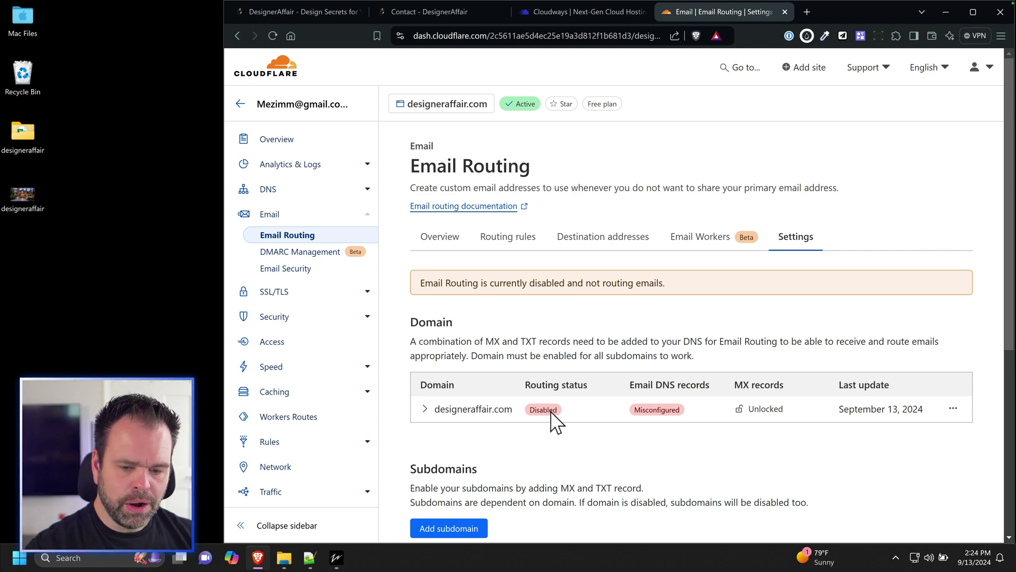
click(425, 409)
scroll(490, 415, down, 3)
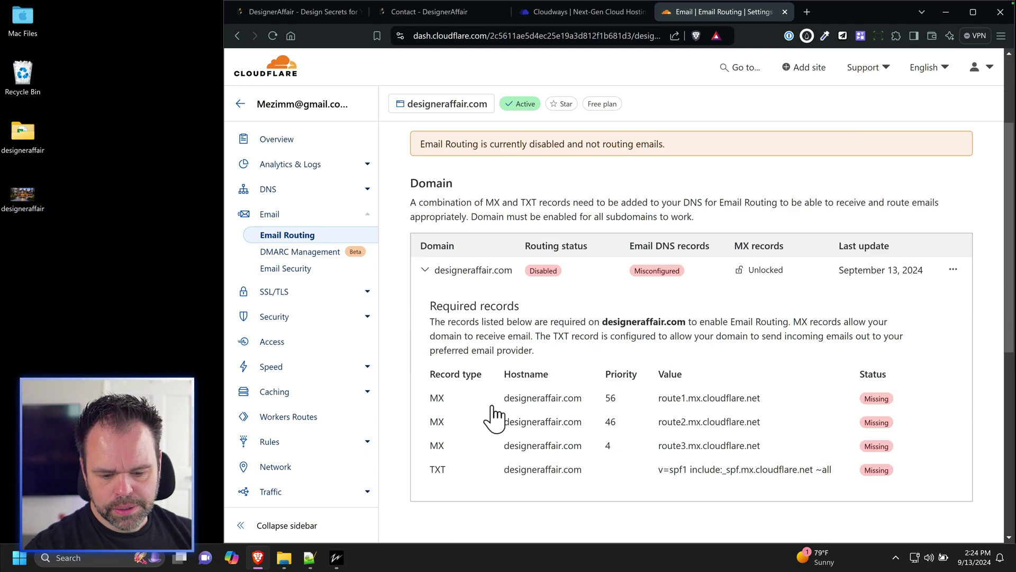
scroll(495, 415, down, 3)
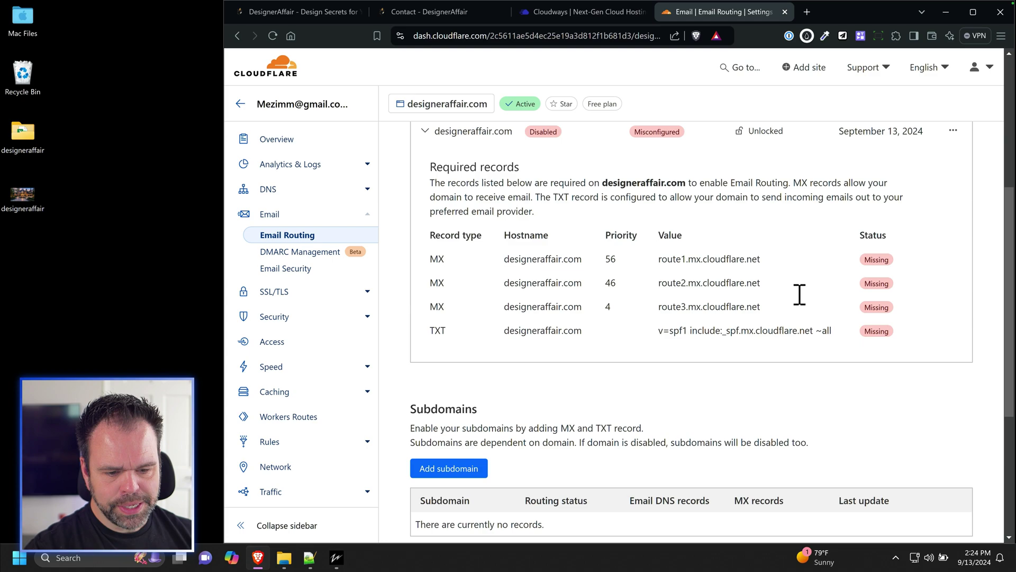
scroll(741, 302, up, 6)
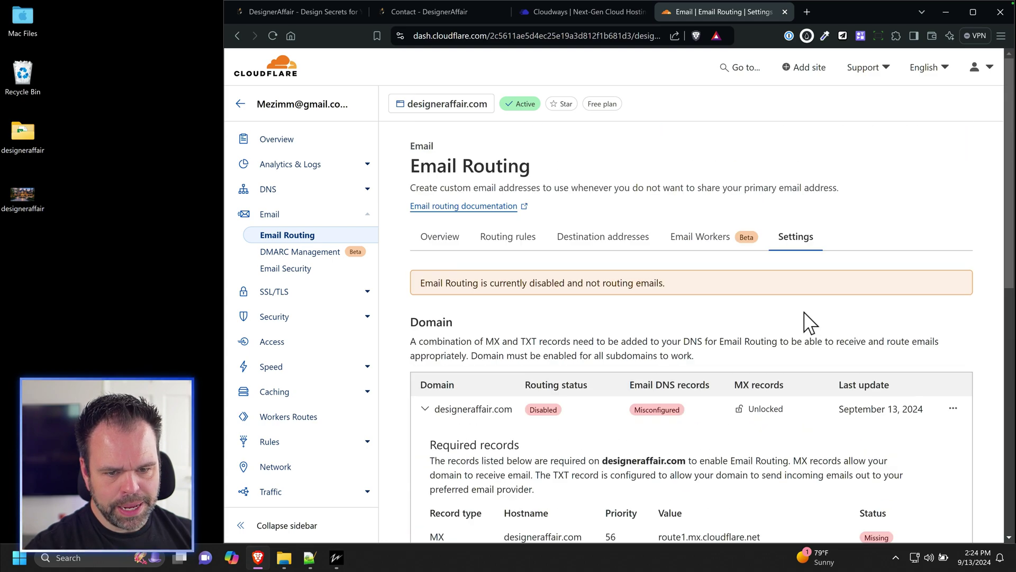
Fix the missing records for designeraffair.com, adding them and enabling Email Routing
click(953, 408)
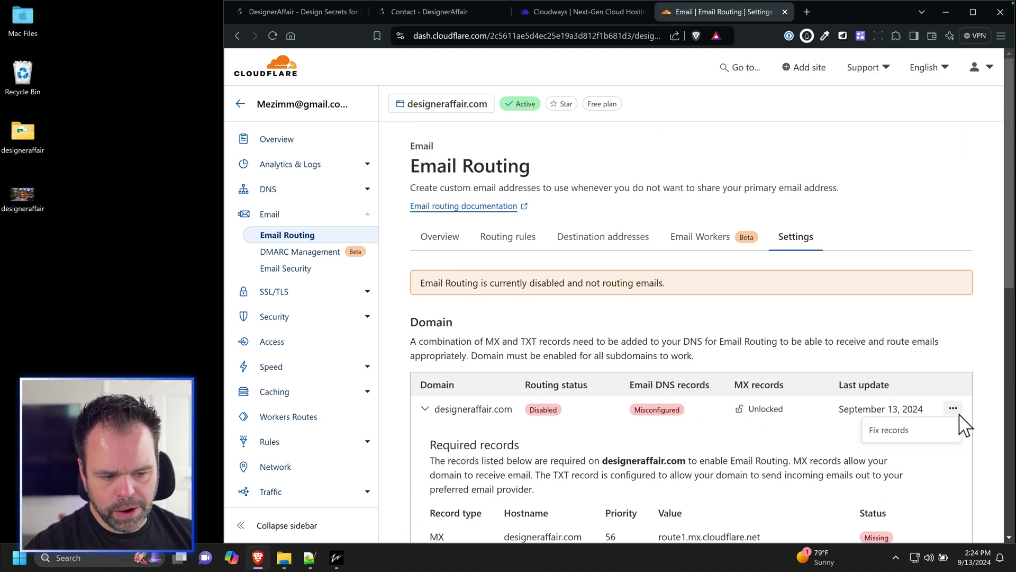
click(893, 432)
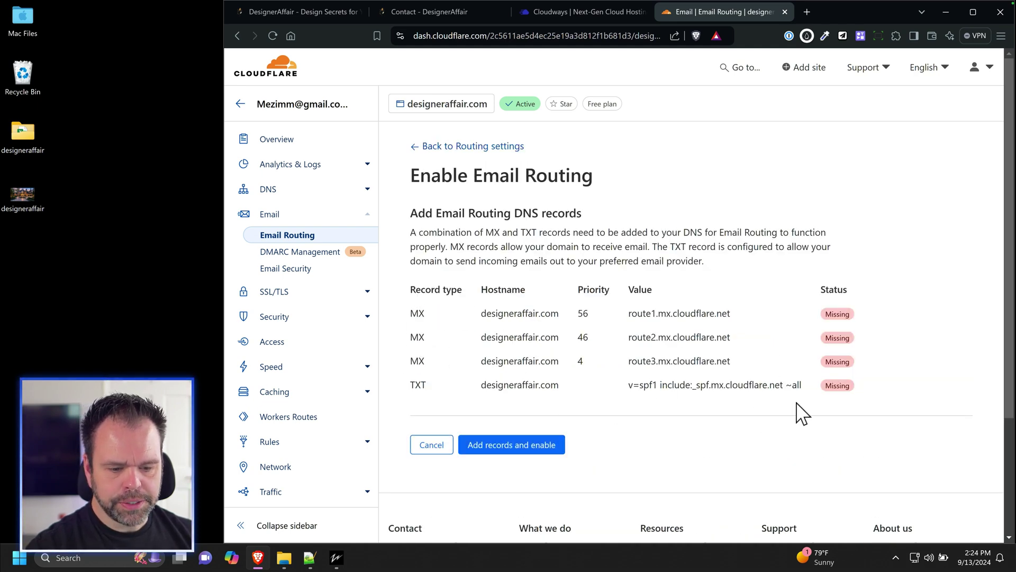
click(506, 449)
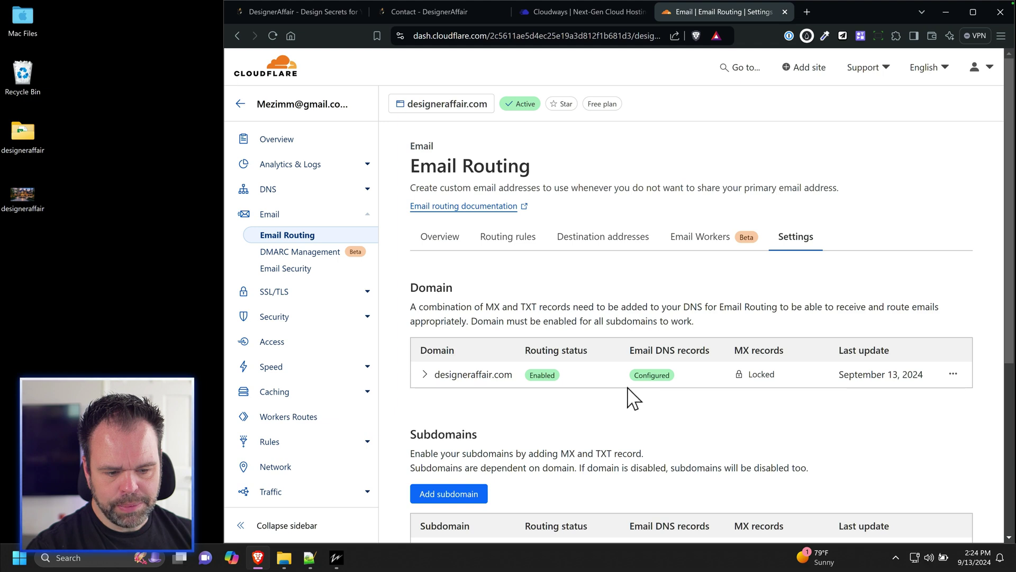
Confirm the three new MX records and the SPF TXT record in DNS Records
middle_click(275, 193)
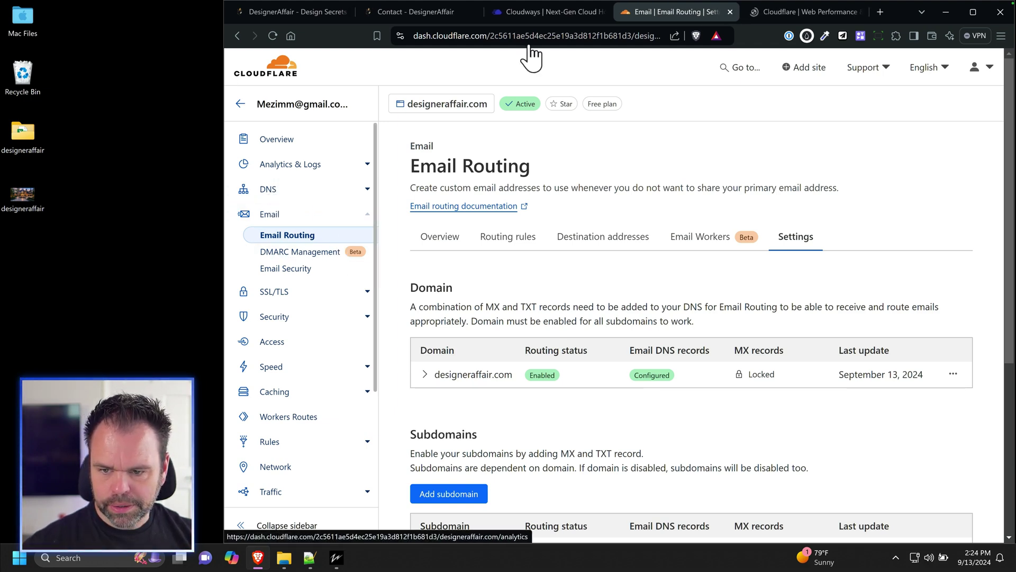
click(799, 9)
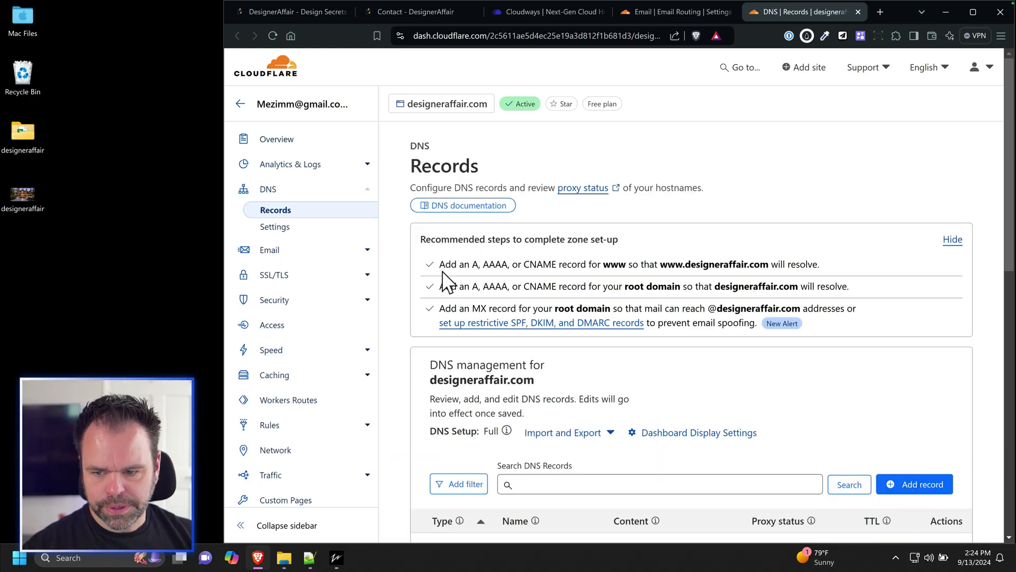
scroll(508, 345, down, 6)
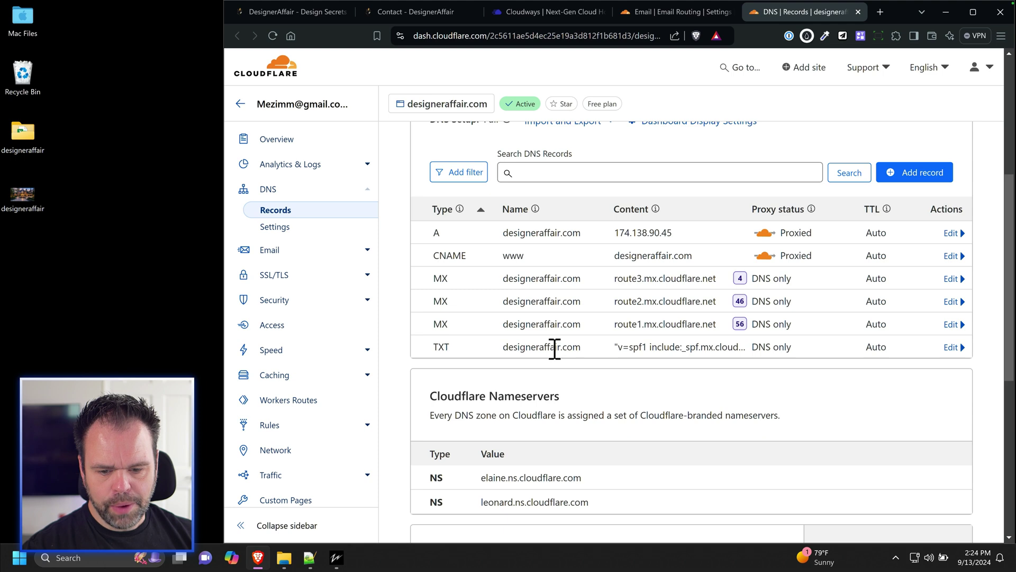
drag(428, 279, 842, 349)
click(825, 347)
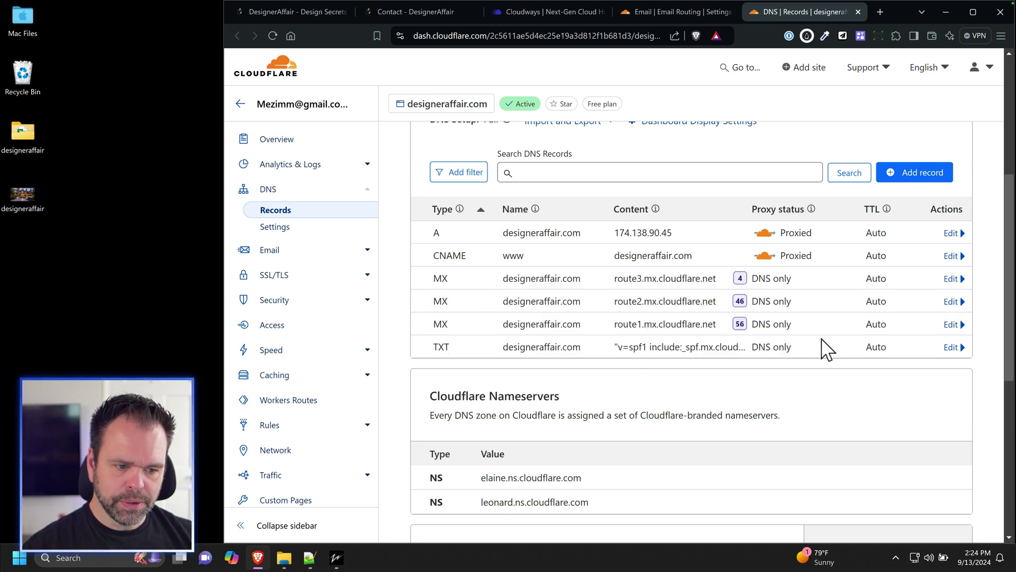
click(670, 10)
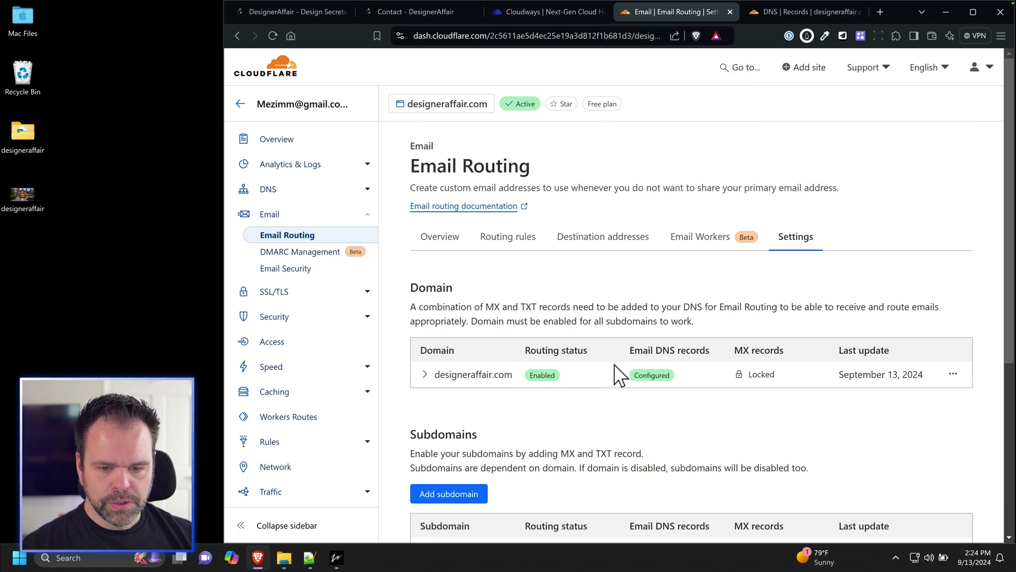
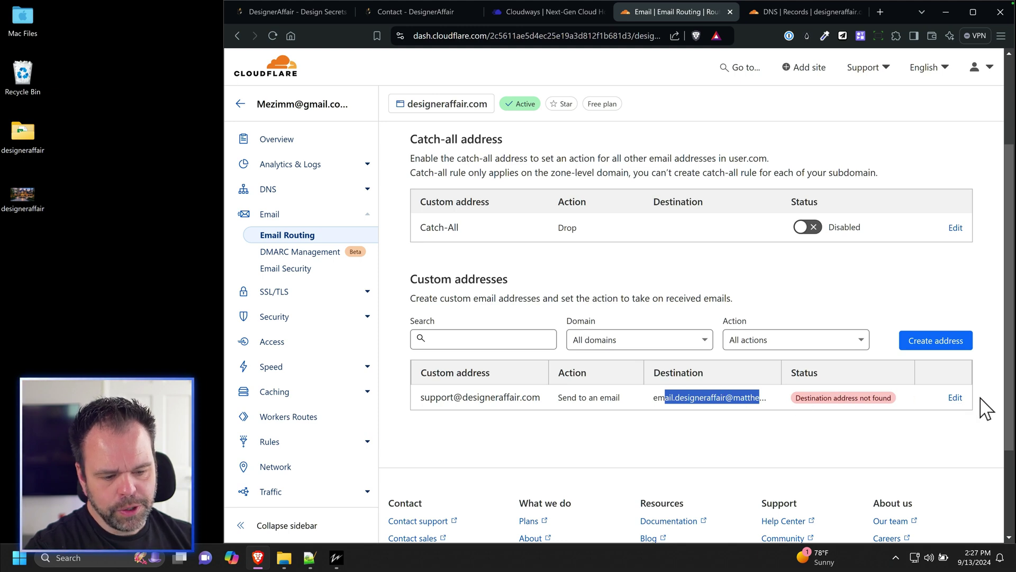
Re-save the support address forwarding in Email Routing and refresh until it shows Active
click(955, 398)
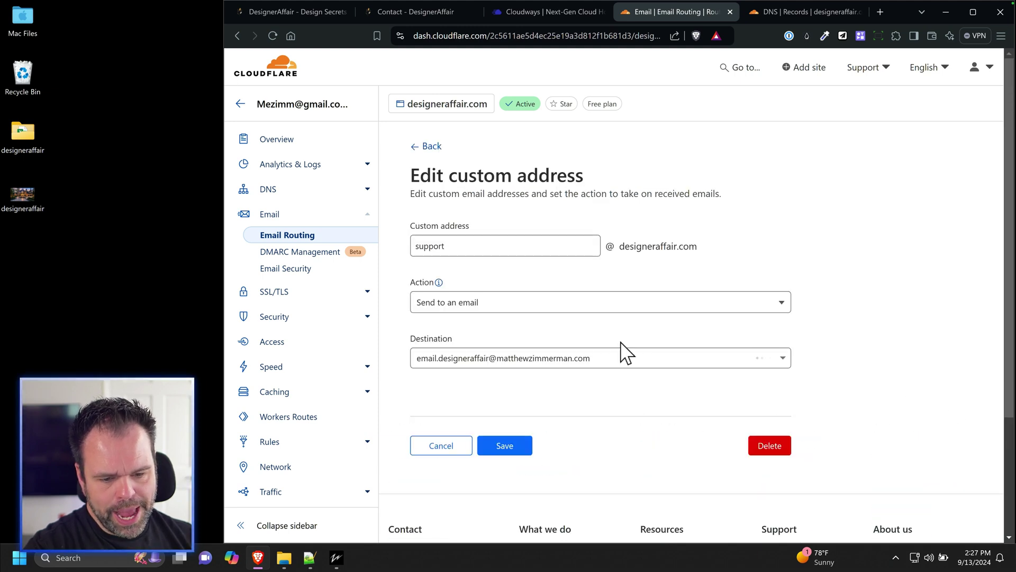
click(505, 448)
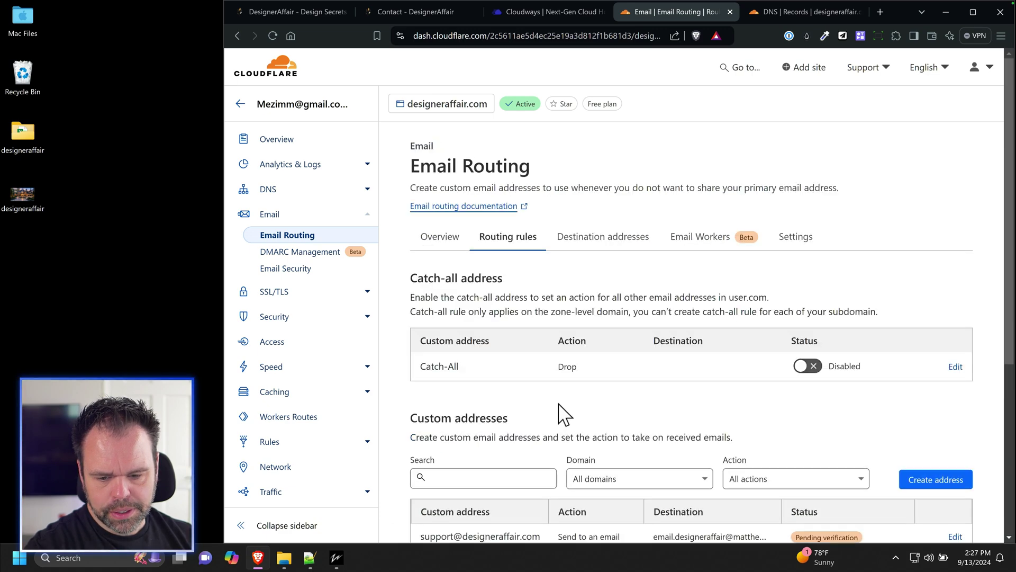
scroll(568, 415, down, 5)
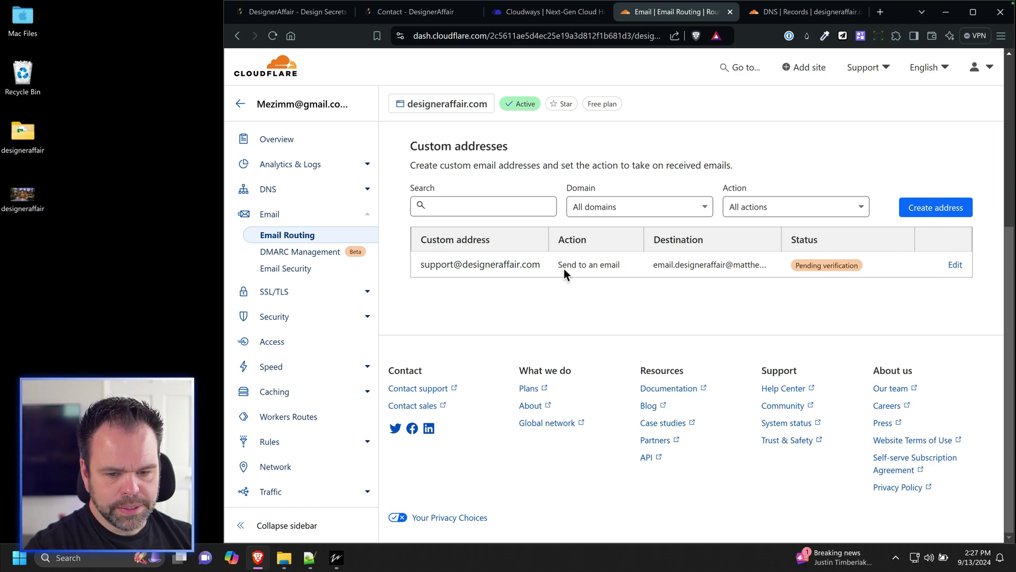
click(273, 37)
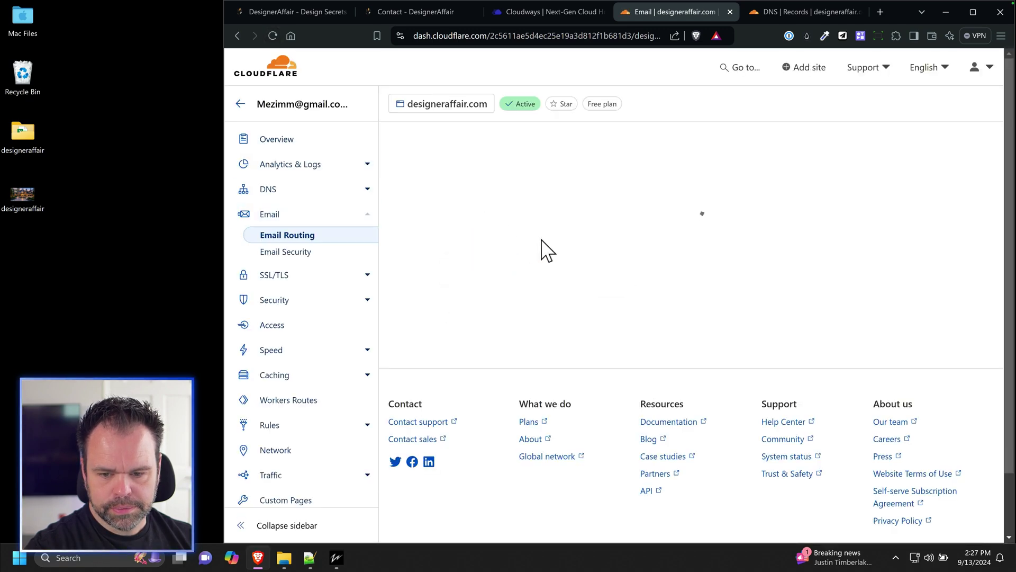
scroll(572, 290, down, 5)
scroll(588, 308, down, 1)
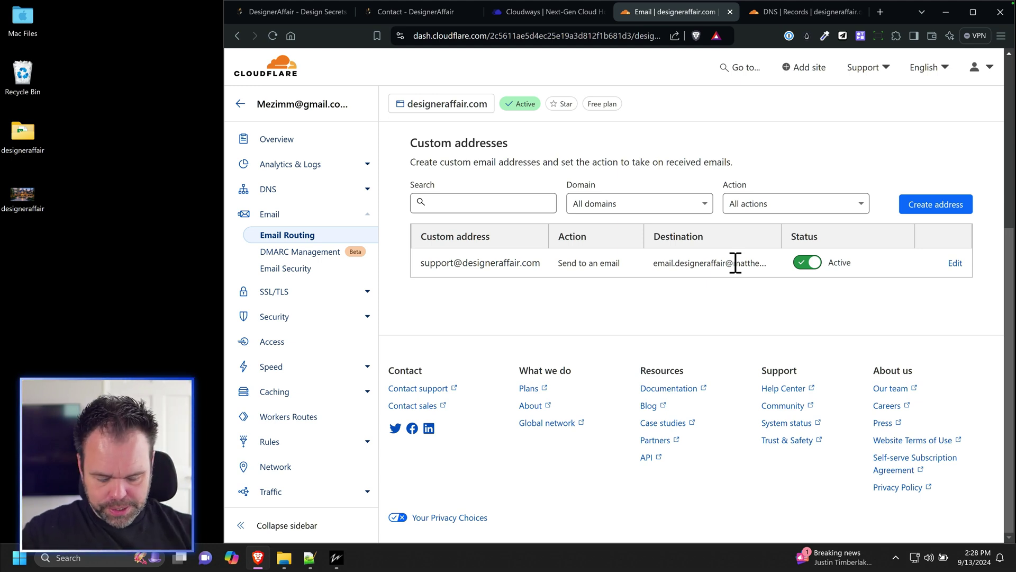
click(317, 12)
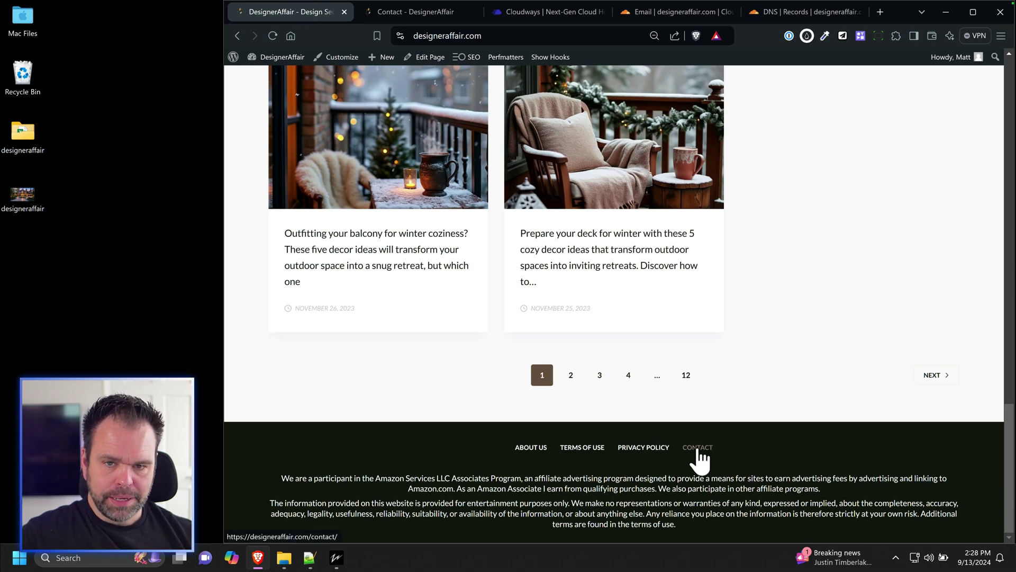
Glance at the Contact page, return to the homepage, then bring up designeraffair.com's DNS records
click(443, 17)
click(281, 14)
scroll(371, 206, up, 20)
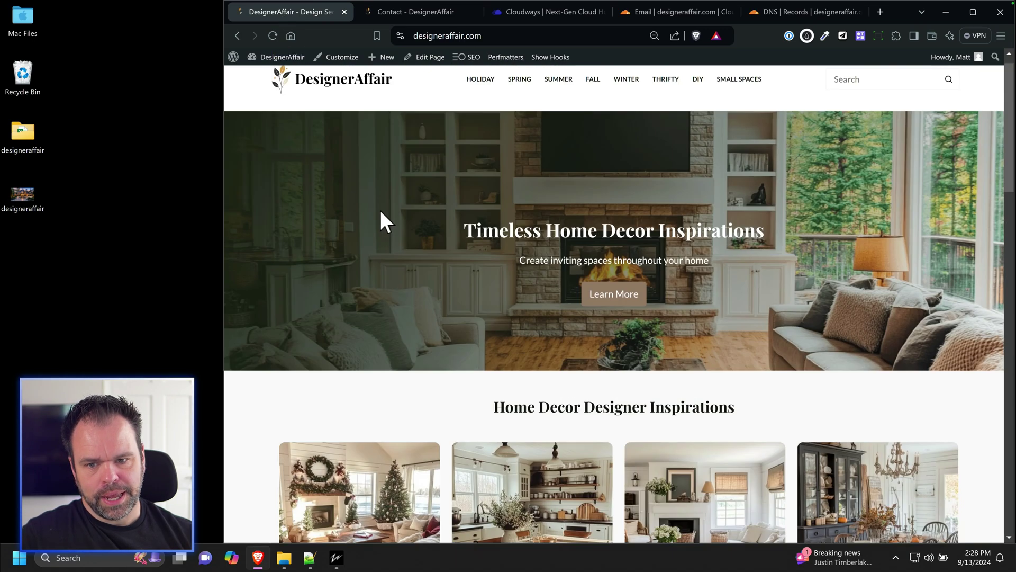
scroll(380, 209, up, 1)
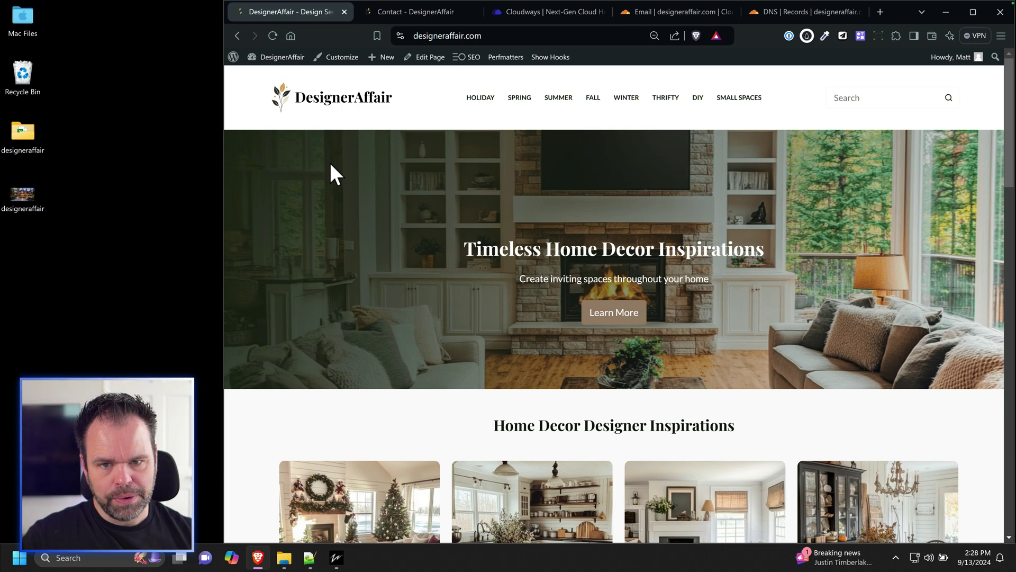
click(824, 14)
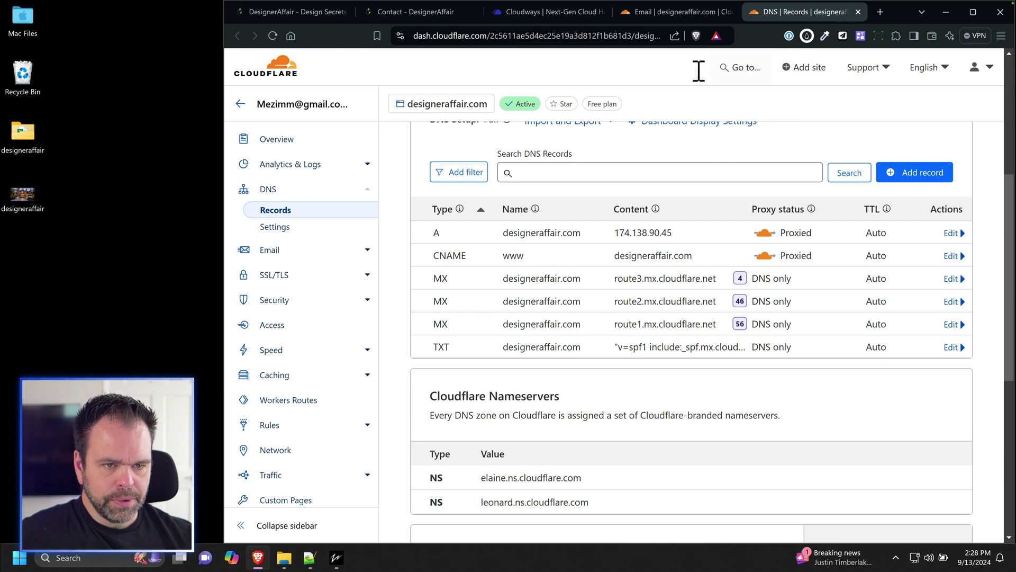
Check the support address's destination email in Email Routing, then return to the DesignerAffair homepage
click(687, 13)
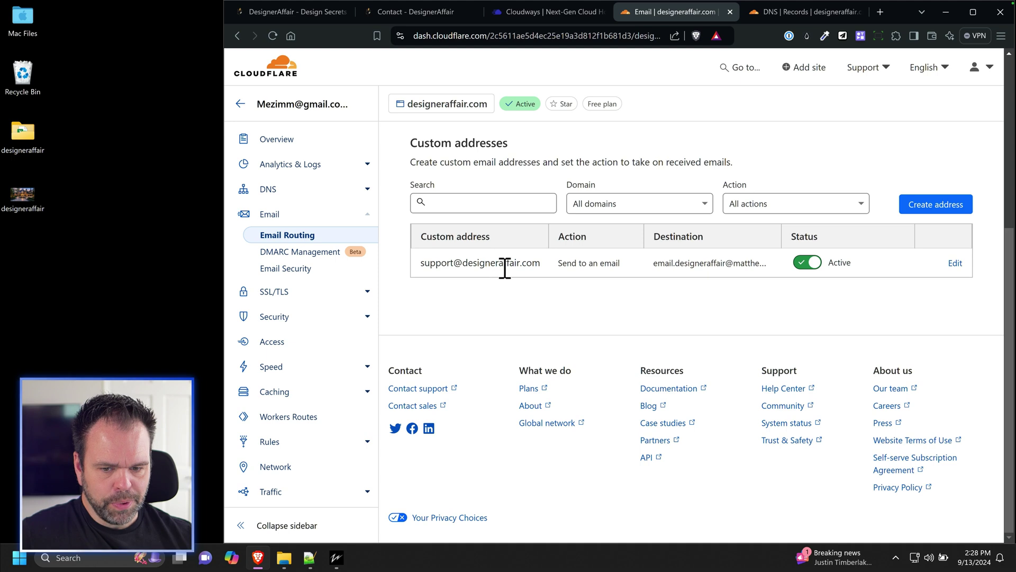
drag(659, 267, 765, 263)
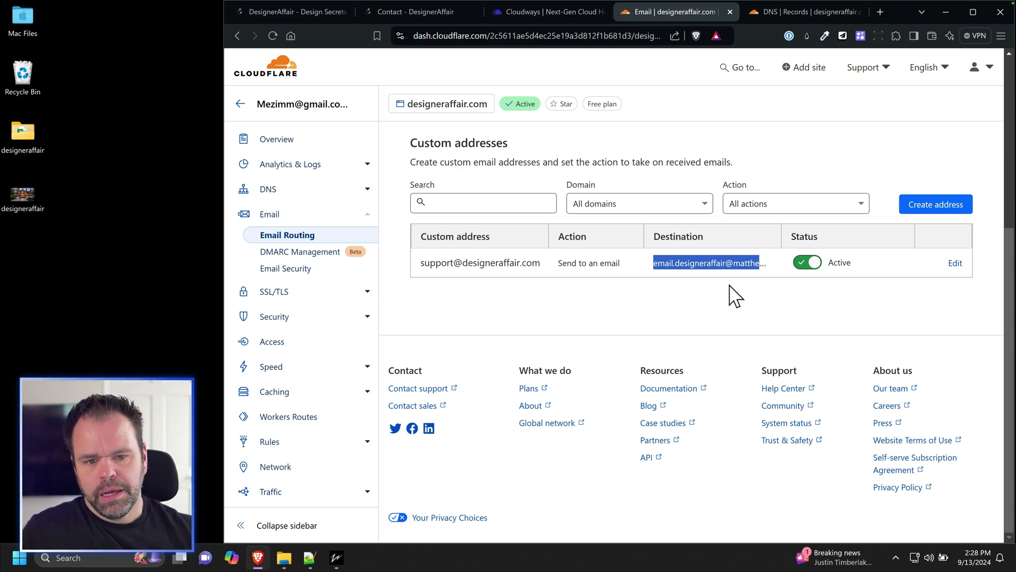
click(306, 14)
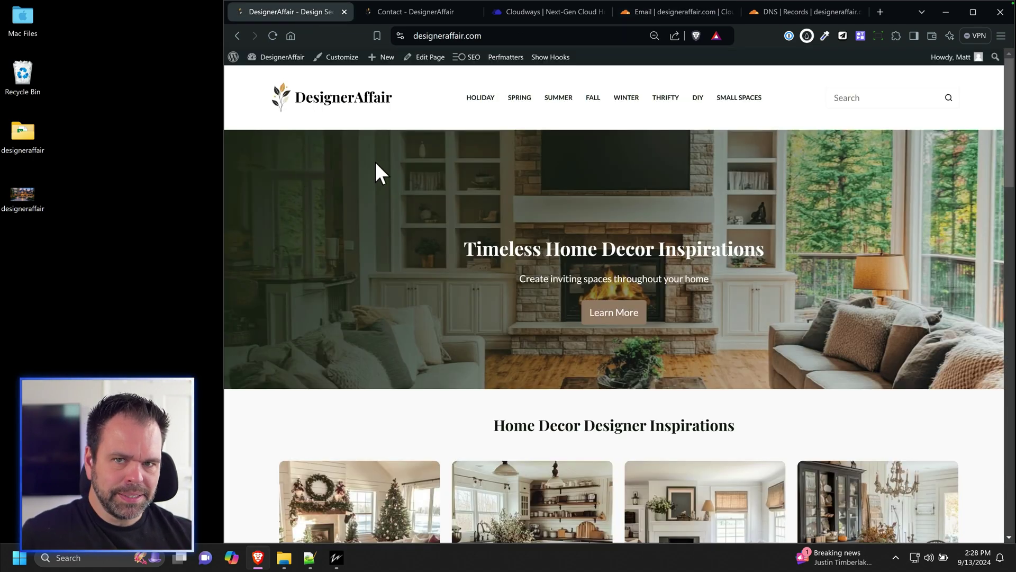
Install and activate the FluentSMTP plugin found by searching 'fluentsmtp' under Add New Plugin
mouse_move(278, 56)
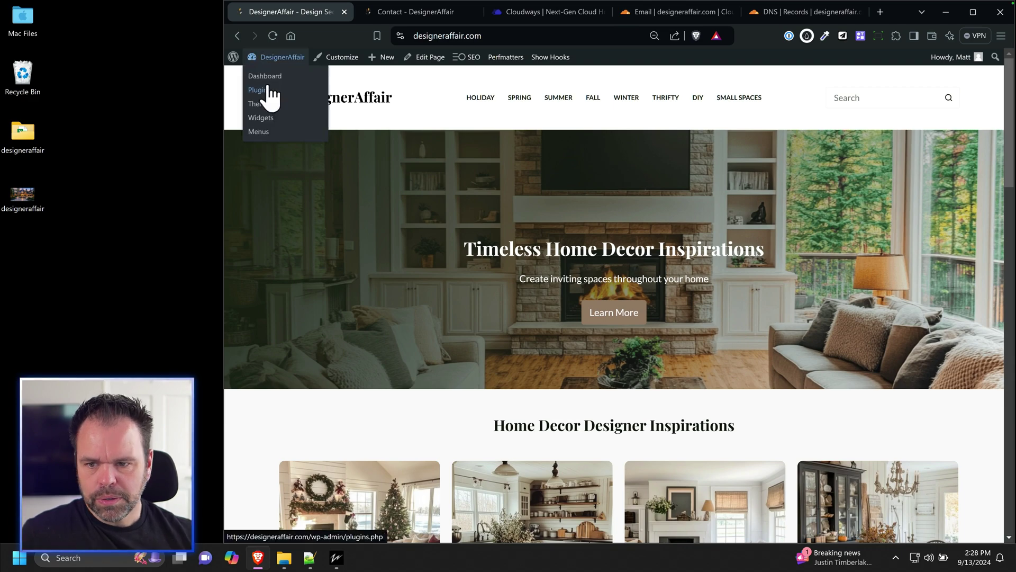
click(260, 90)
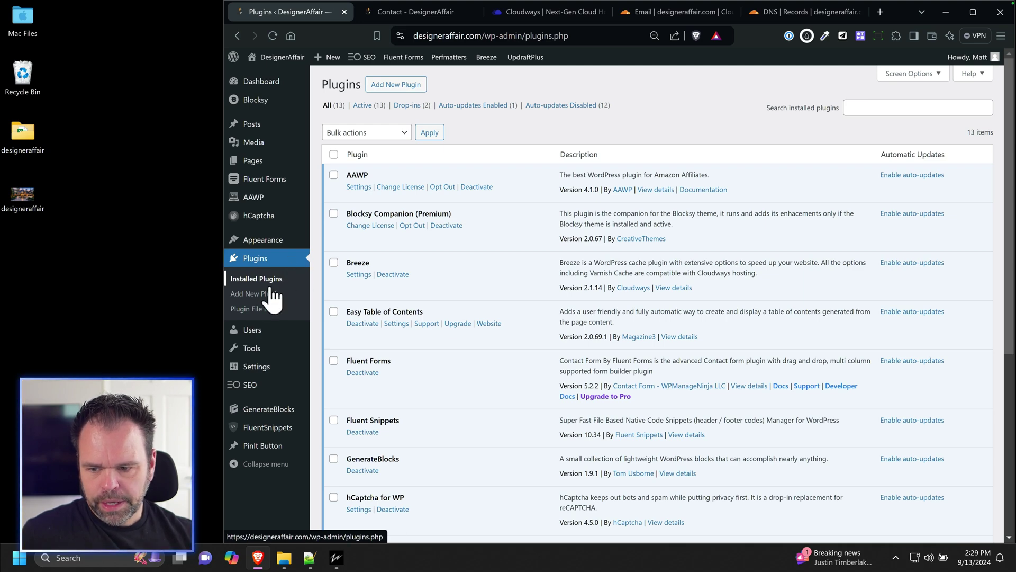
click(272, 293)
click(897, 115)
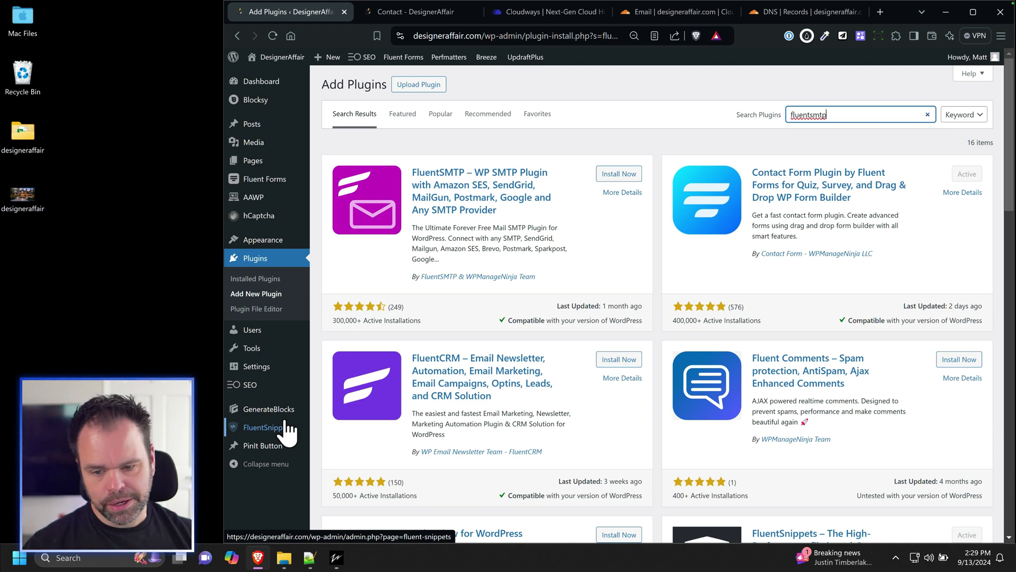
click(618, 172)
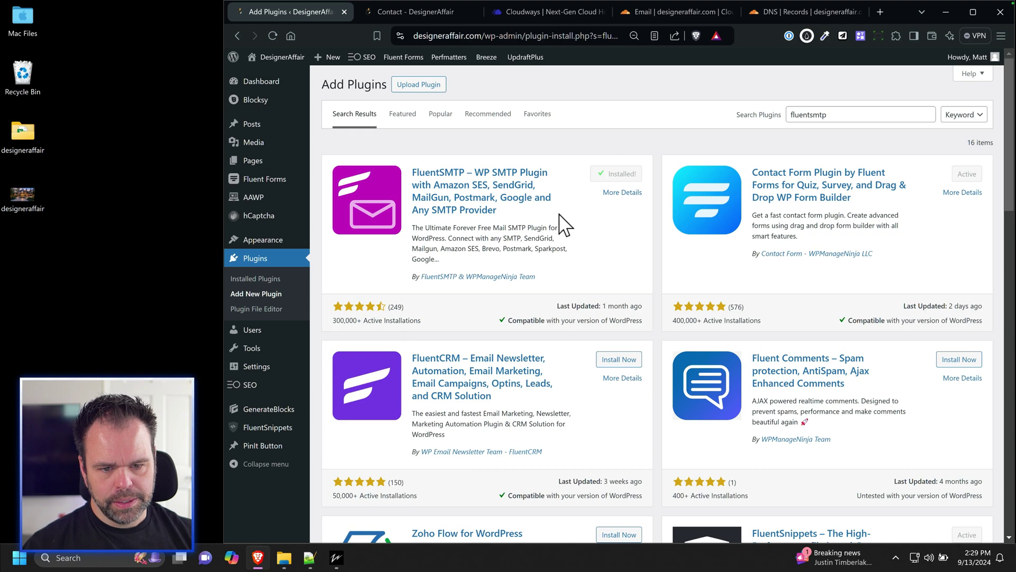
click(619, 172)
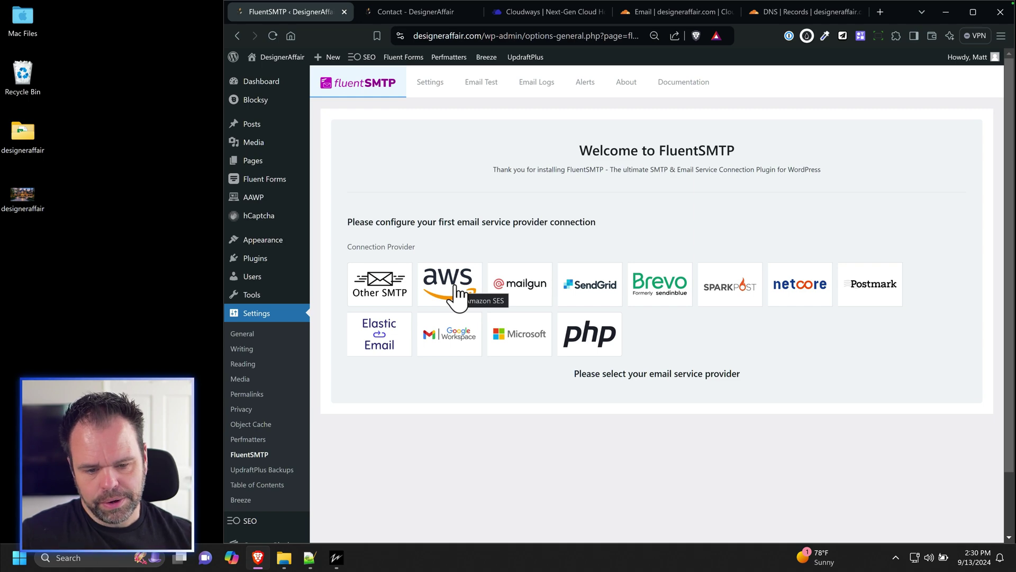
Pick Elastic Email as FluentSMTP's mail provider and review its settings
click(379, 347)
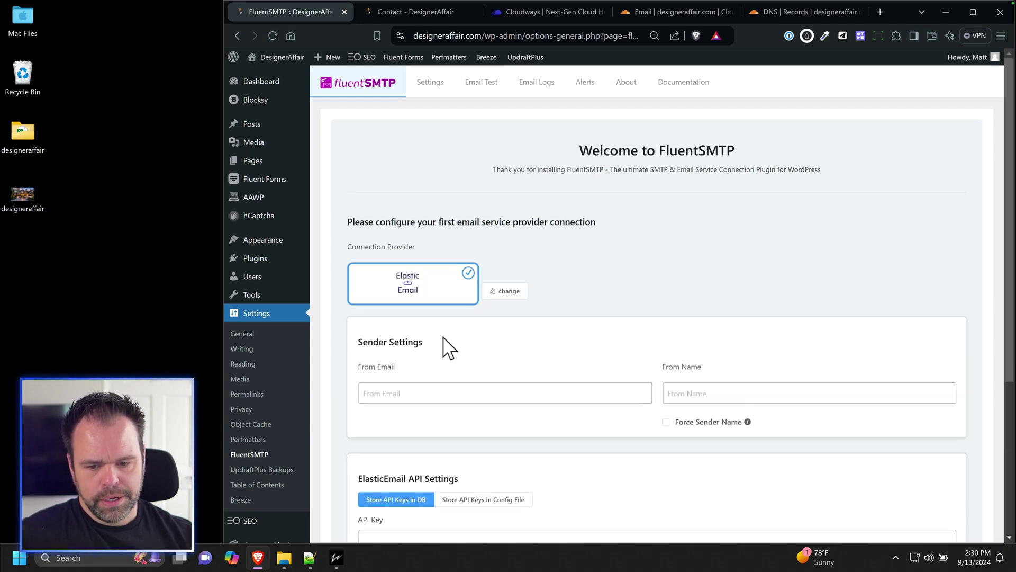
scroll(455, 349, down, 2)
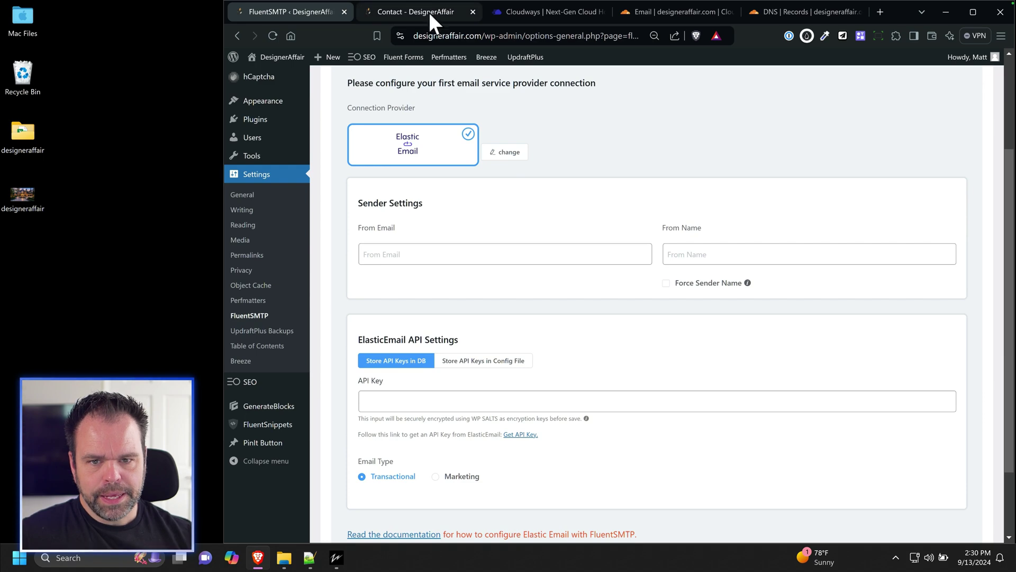
click(546, 12)
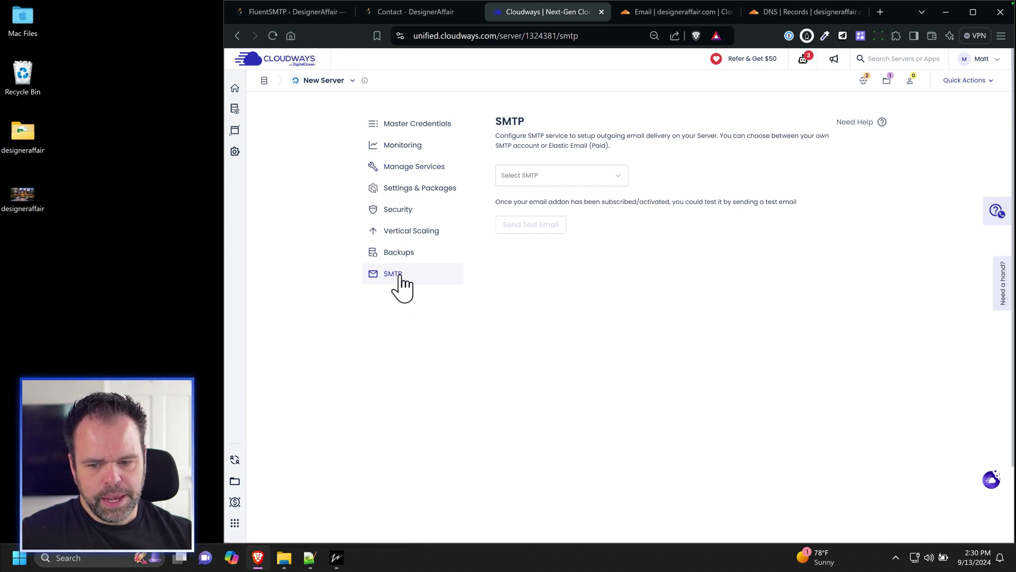
Select and enable Elastic Email as the Cloudways server's SMTP service
click(554, 180)
click(526, 218)
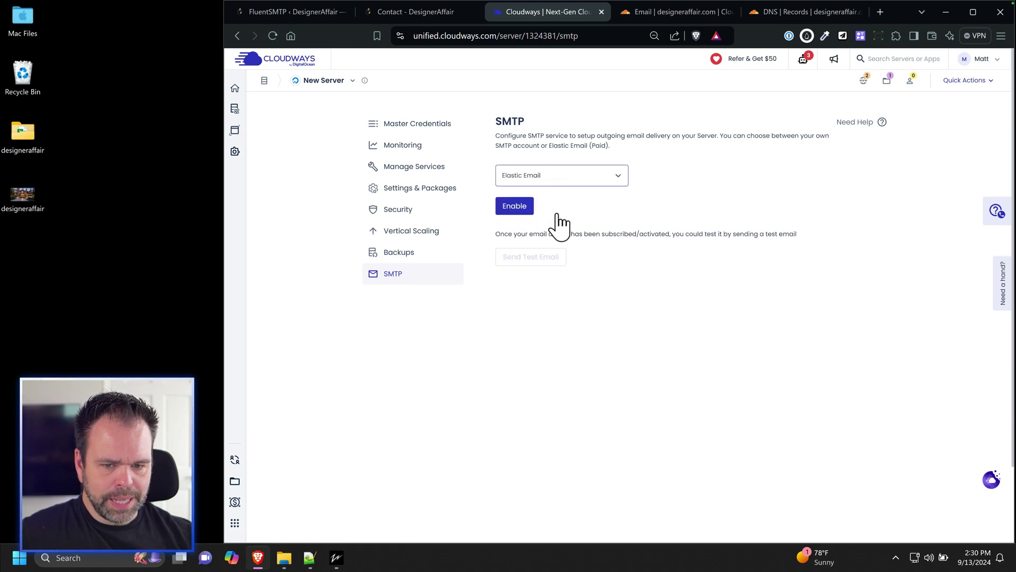
click(514, 211)
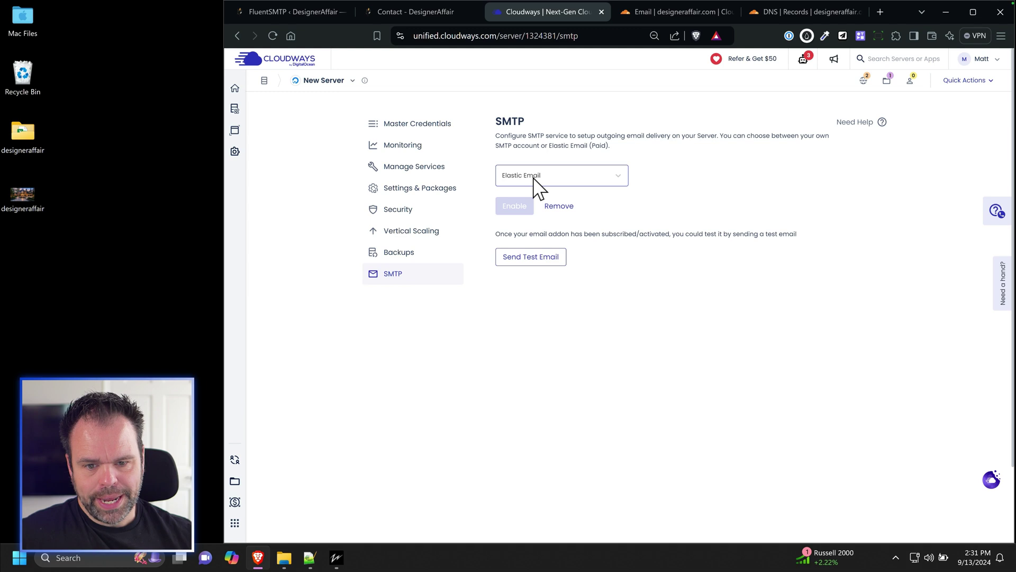
click(233, 157)
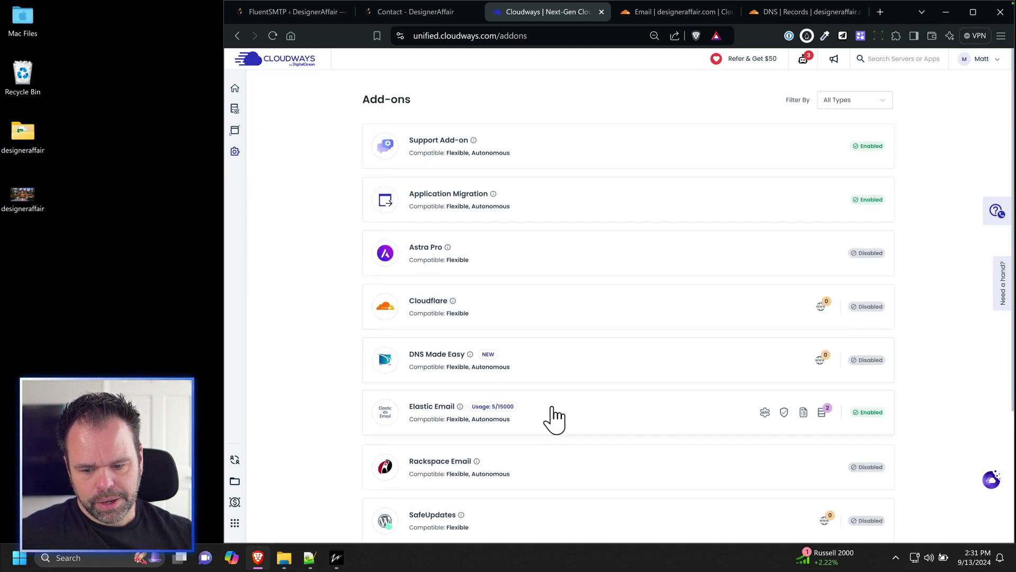
Review and dismiss the Elastic Email subscription plans, leaving it Enabled with 5/15000 emails used
scroll(551, 413, down, 3)
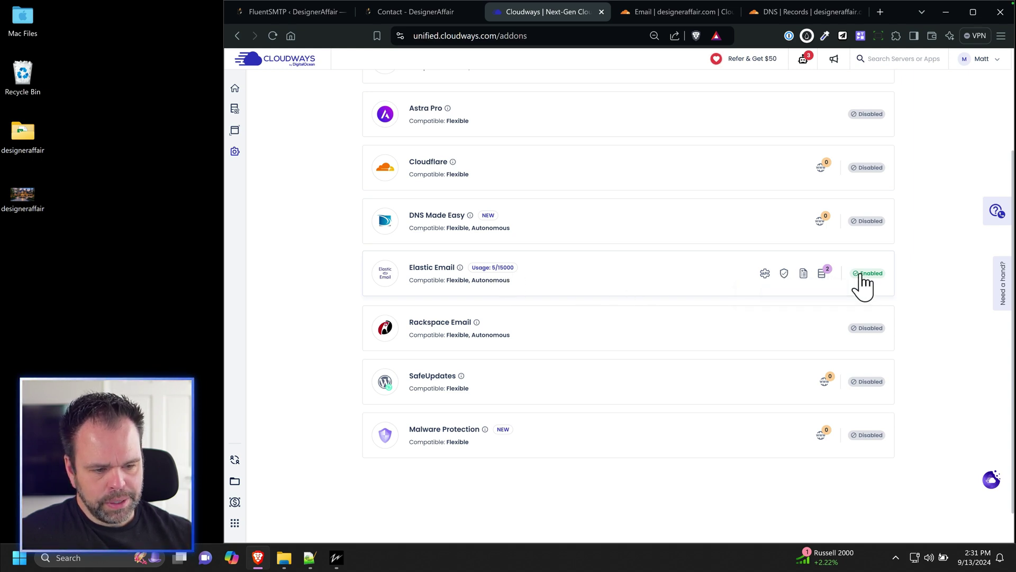
click(765, 275)
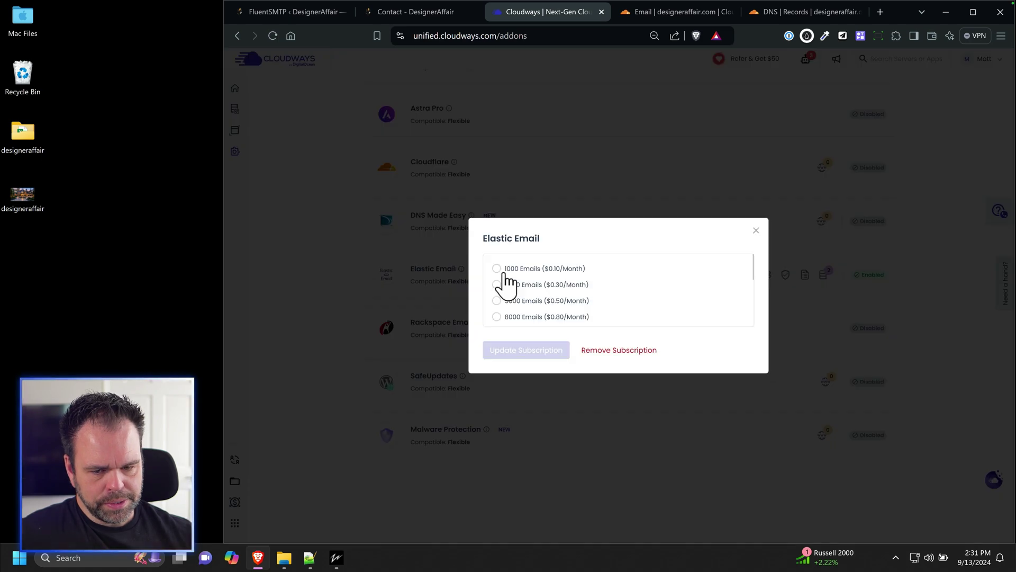
scroll(550, 313, down, 5)
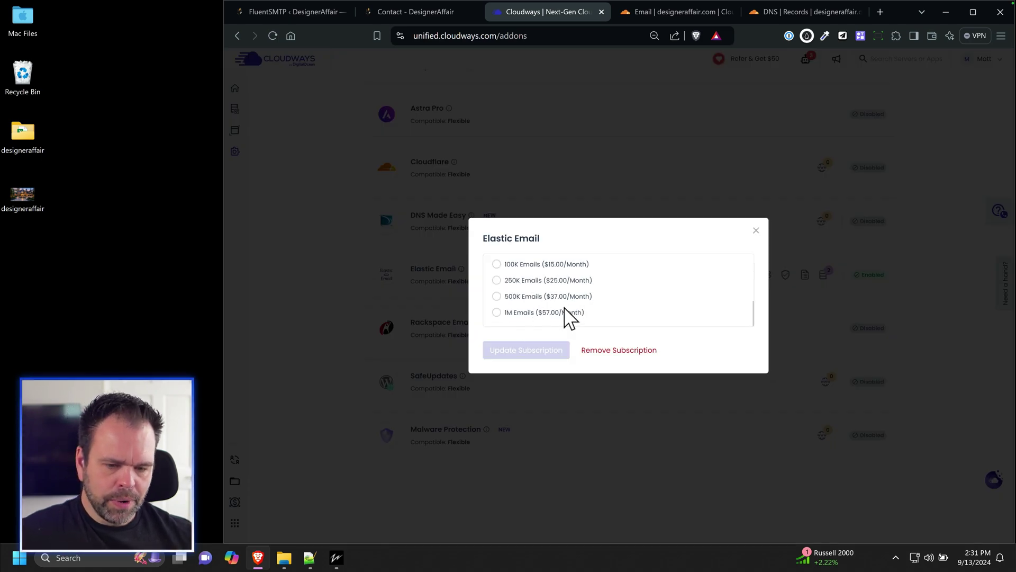
click(425, 286)
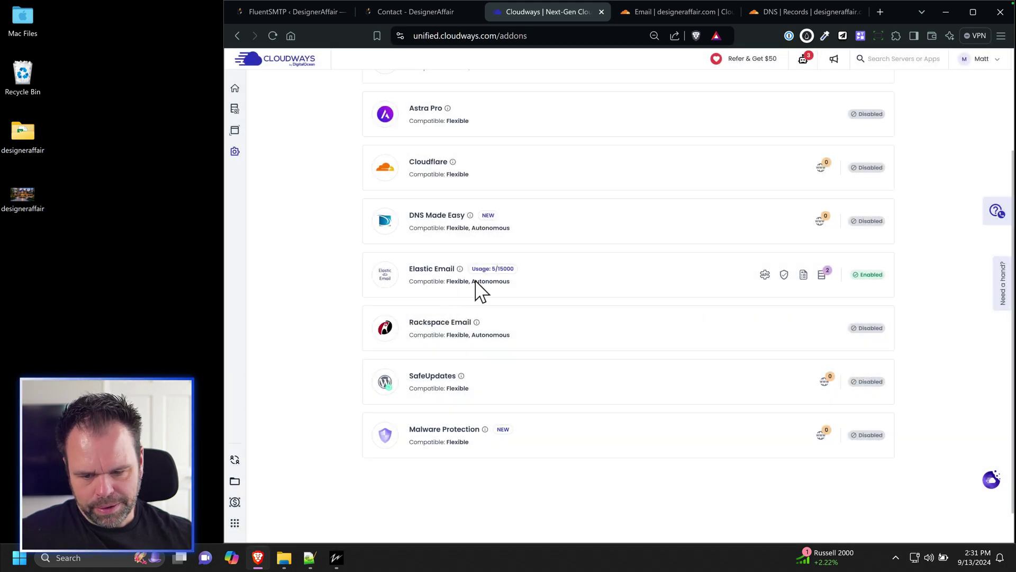
click(650, 275)
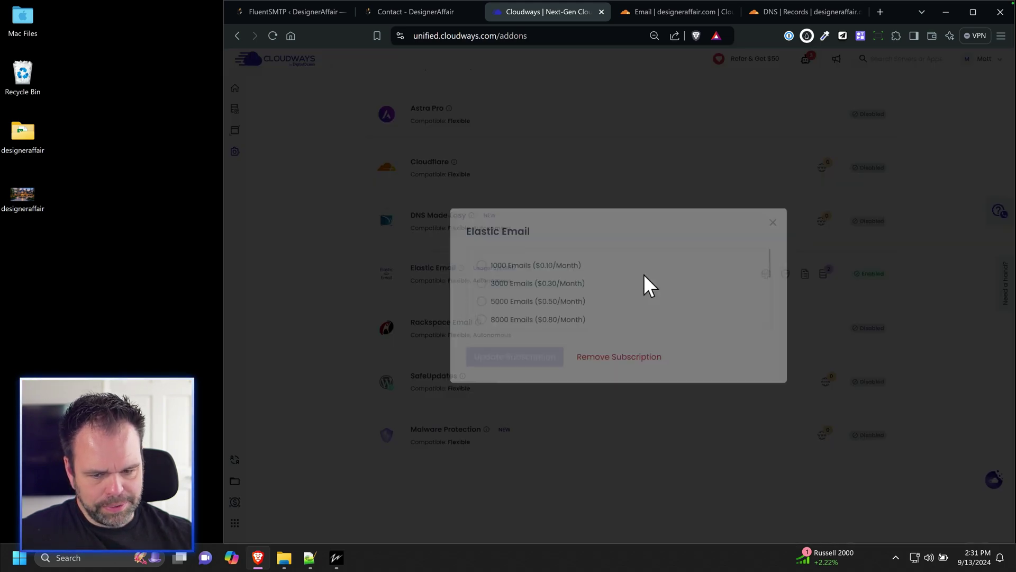
scroll(564, 304, down, 5)
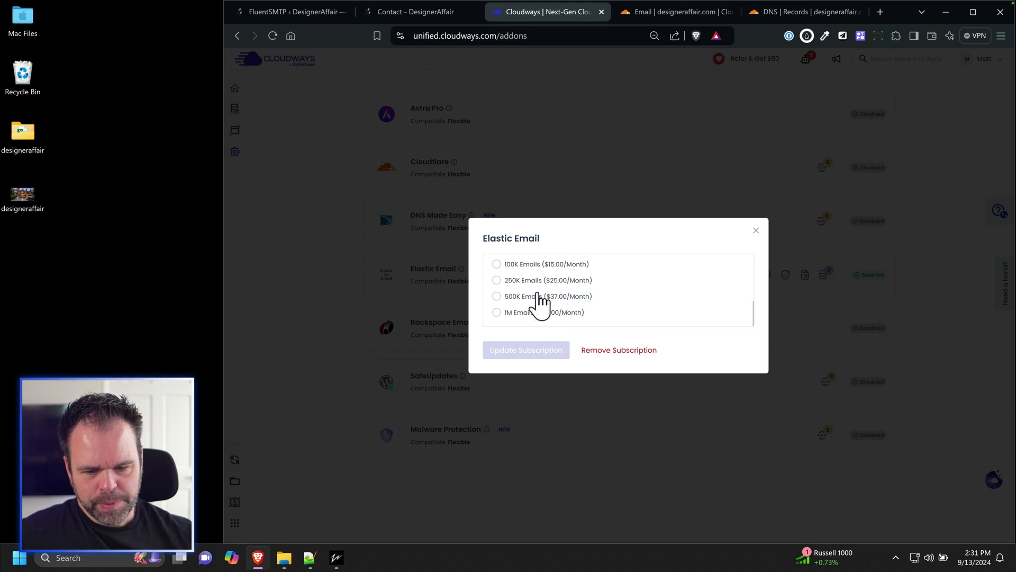
scroll(530, 294, up, 5)
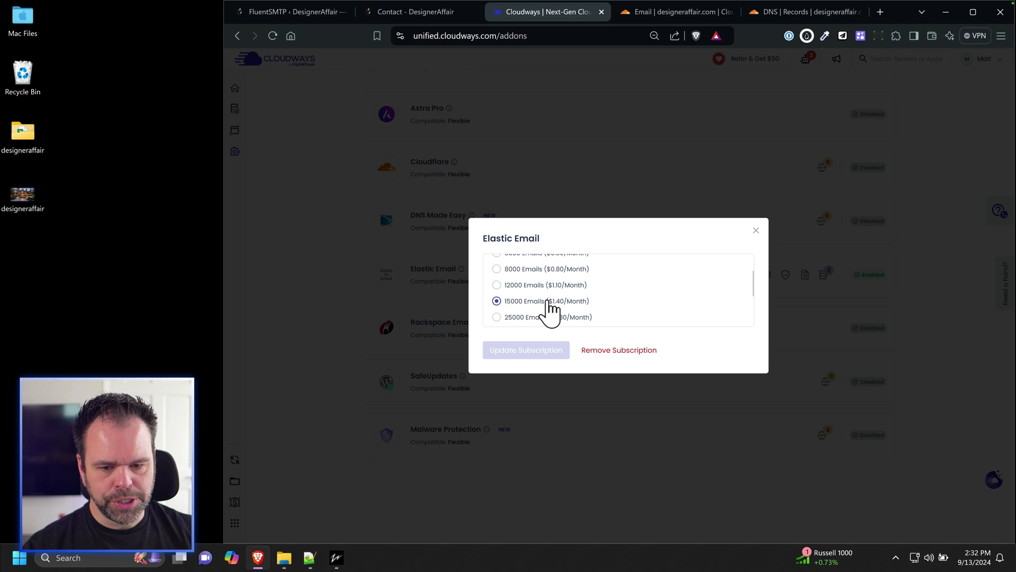
scroll(561, 309, up, 2)
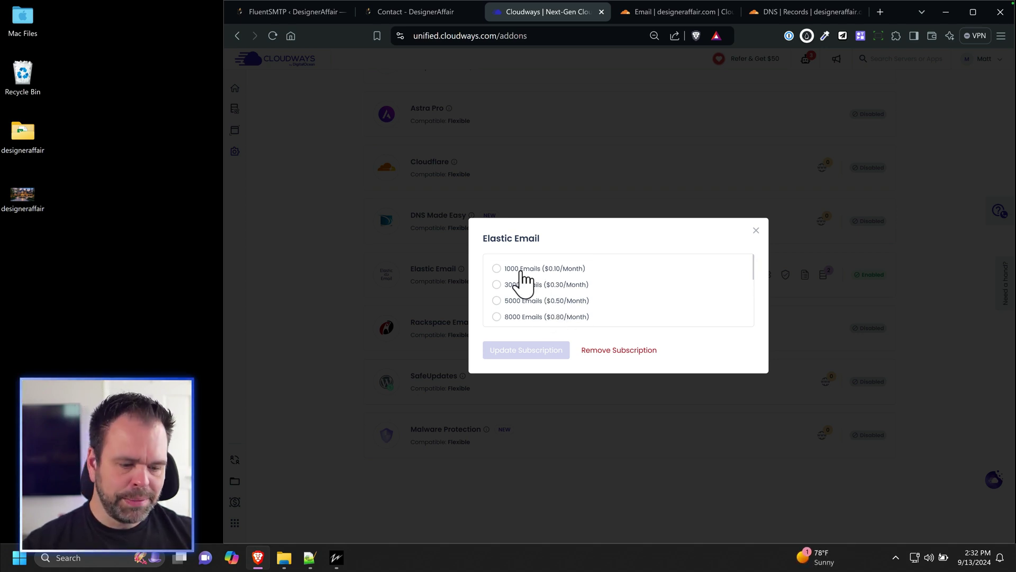
click(404, 306)
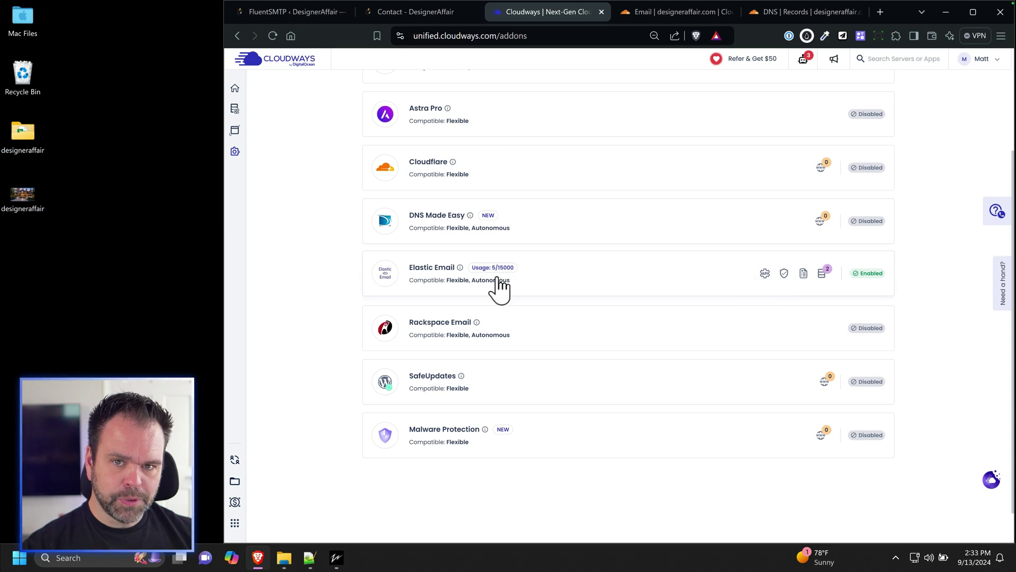
Open Elastic Email's domain-verification help article and scroll down to its SPF section
click(786, 273)
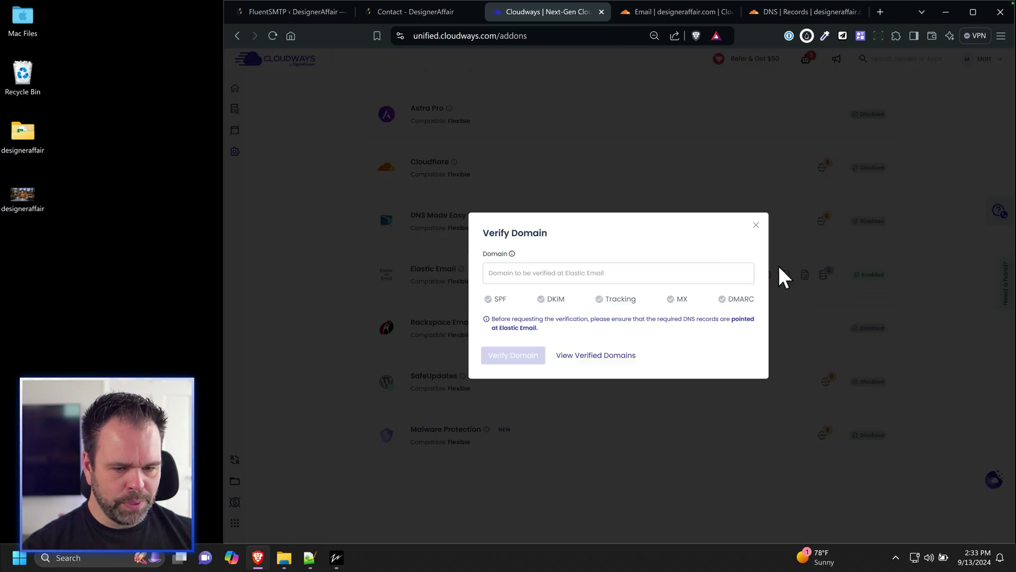
click(516, 327)
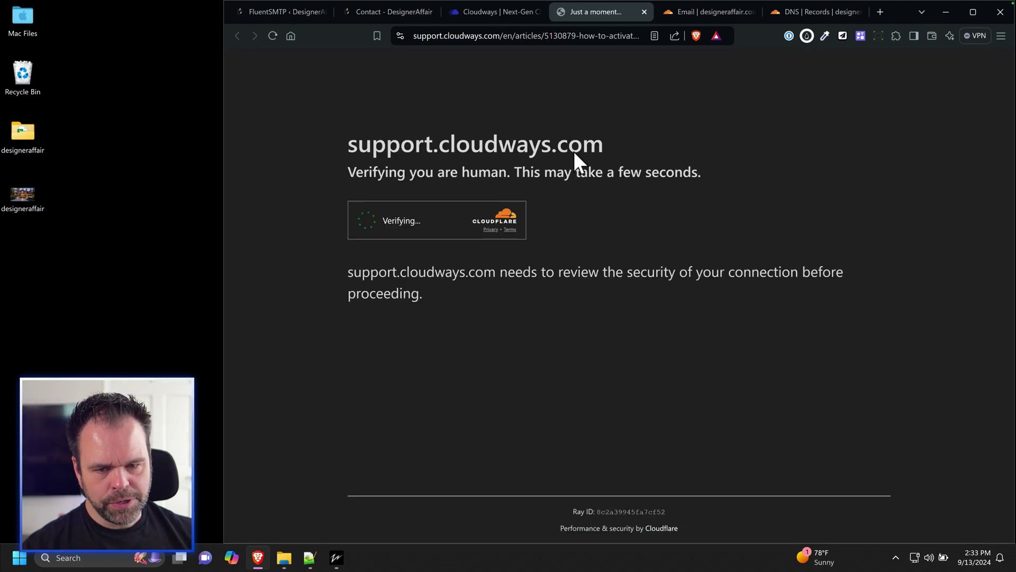
scroll(711, 333, down, 15)
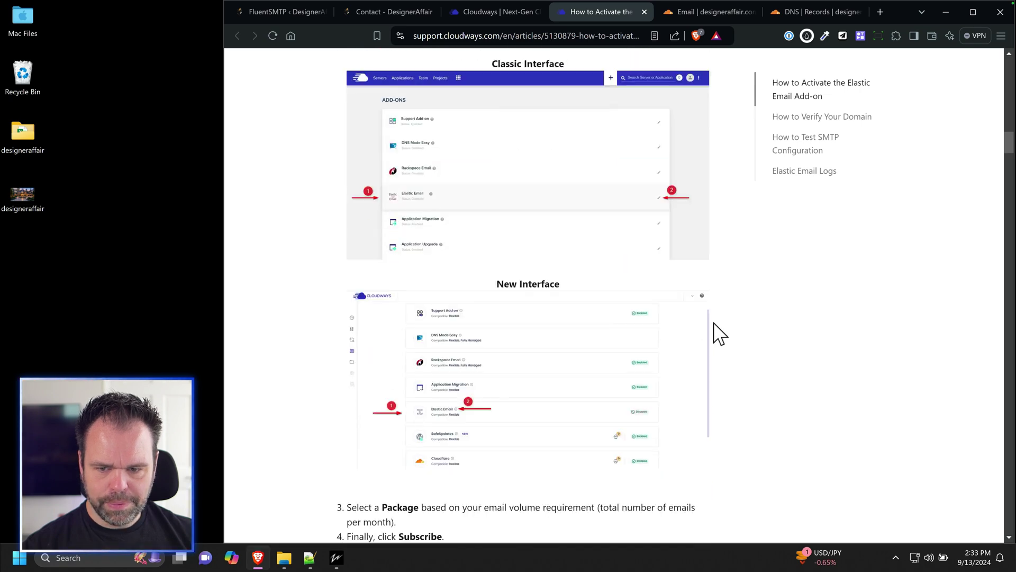
scroll(724, 333, down, 5)
scroll(540, 221, down, 3)
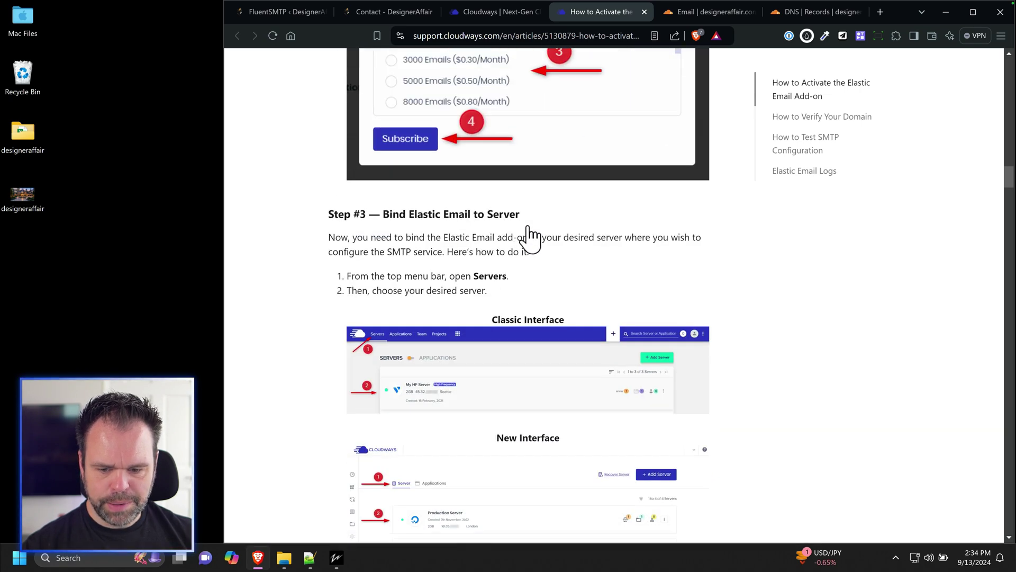
scroll(577, 257, down, 3)
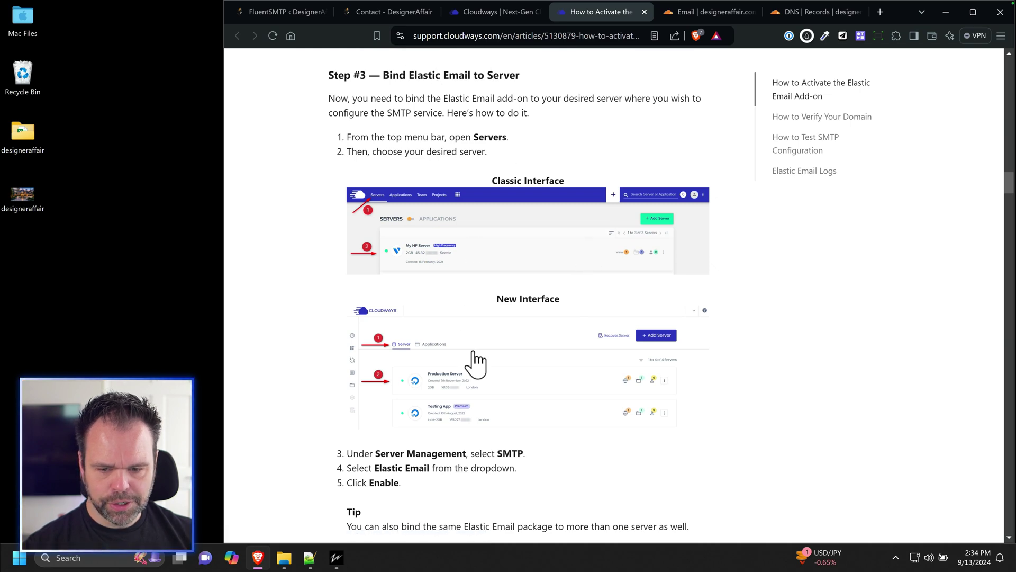
scroll(498, 415, down, 3)
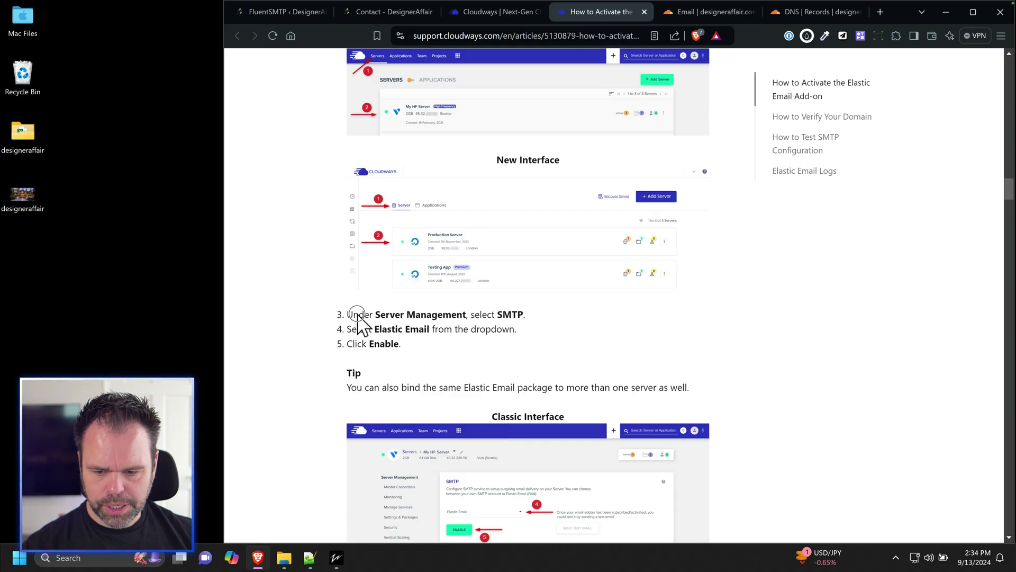
drag(360, 316, 483, 363)
scroll(484, 363, down, 9)
scroll(494, 374, down, 6)
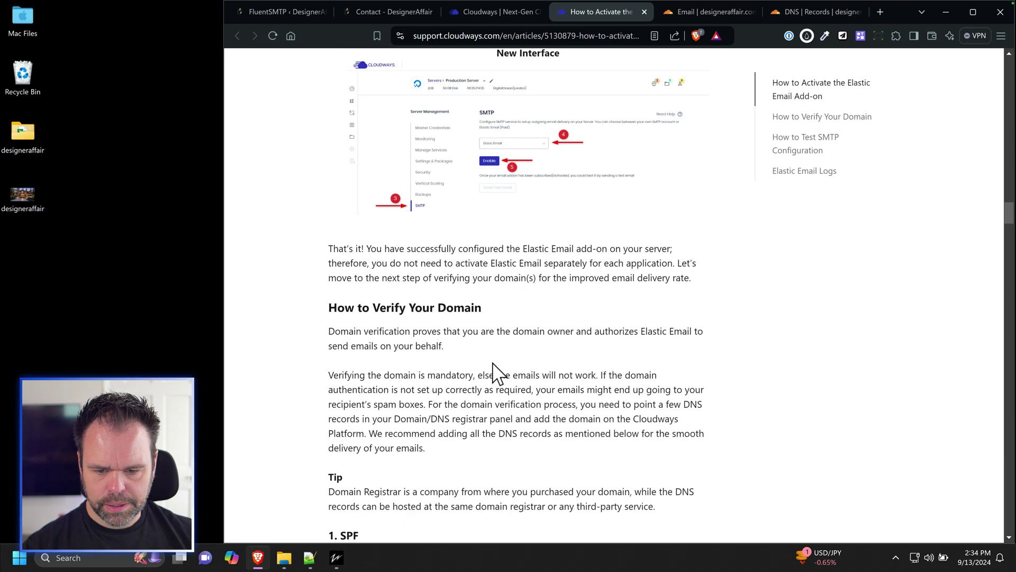
scroll(495, 372, up, 15)
scroll(475, 357, down, 15)
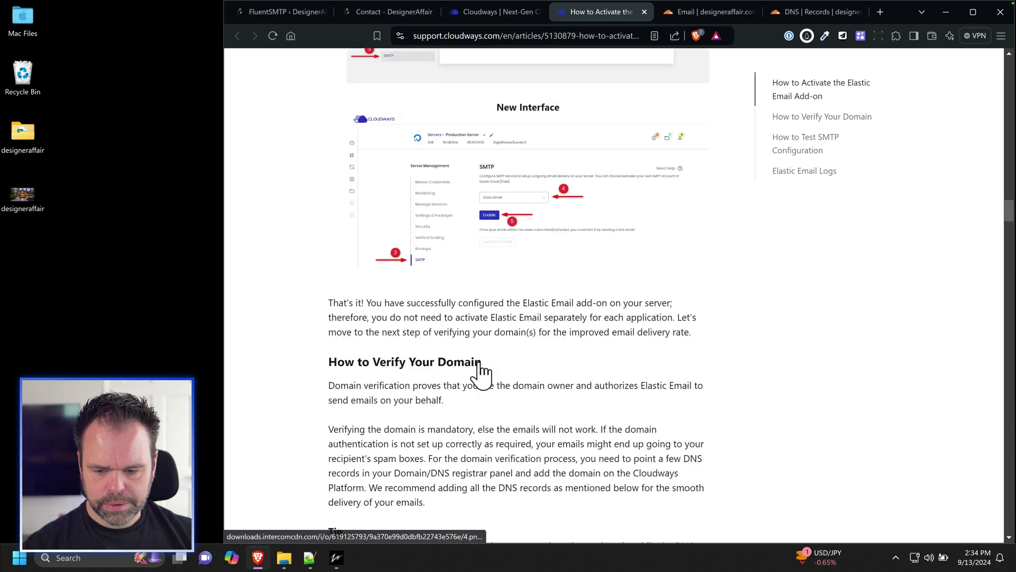
scroll(417, 293, down, 6)
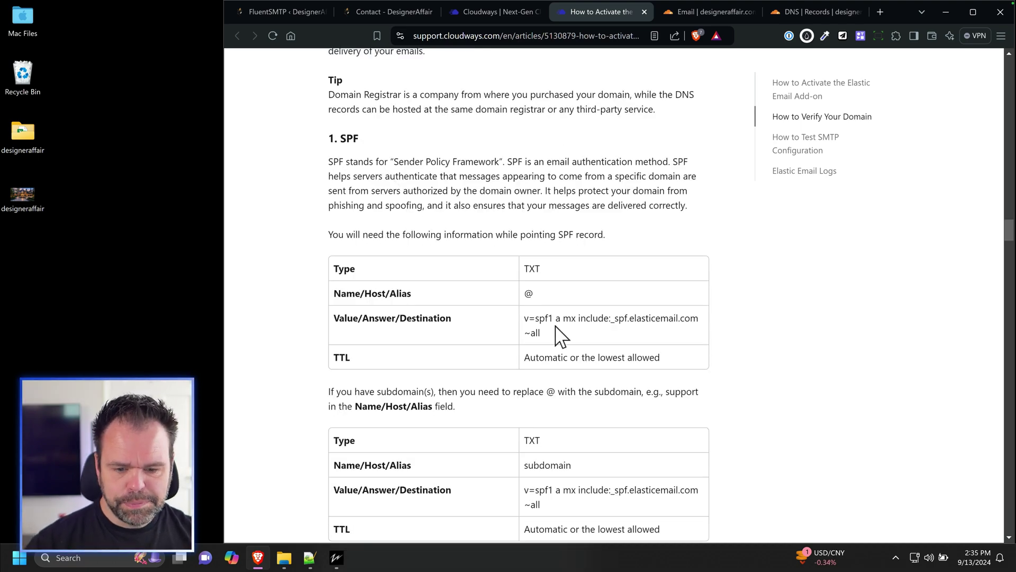
Copy the SPF include value include:_spf.elasticemail.com from the guide
triple_click(533, 318)
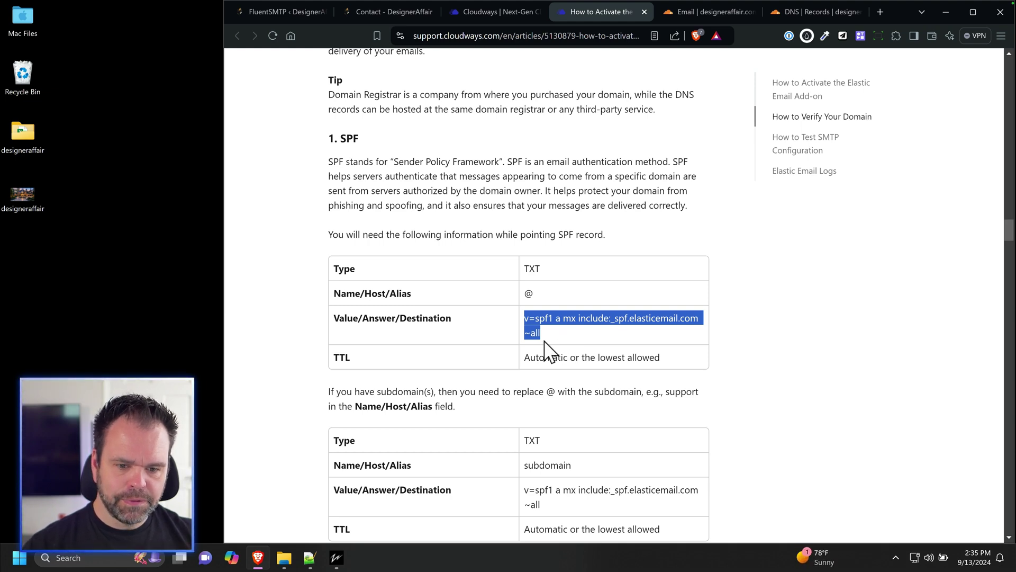
click(597, 320)
drag(579, 320, 702, 317)
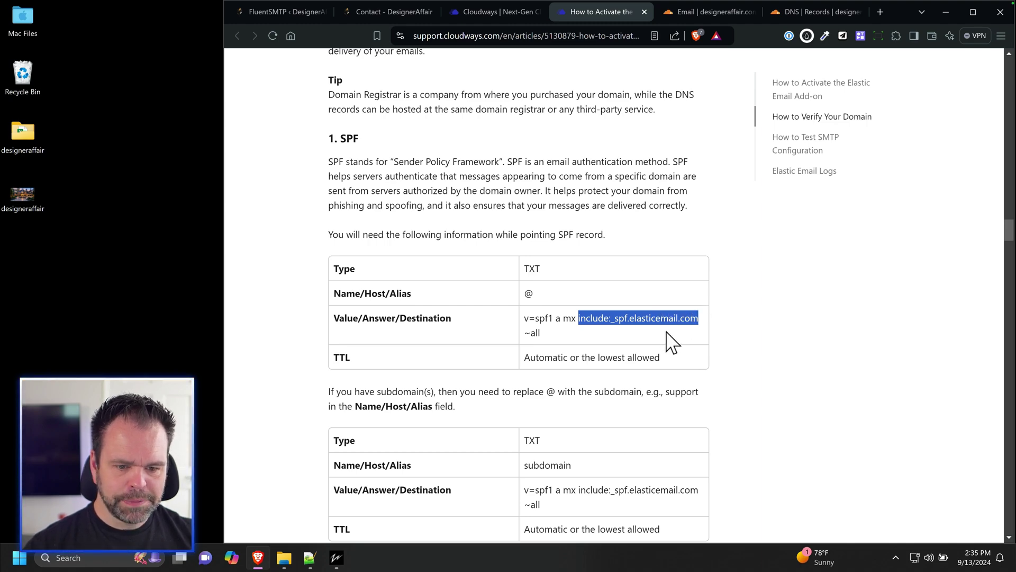
click(614, 334)
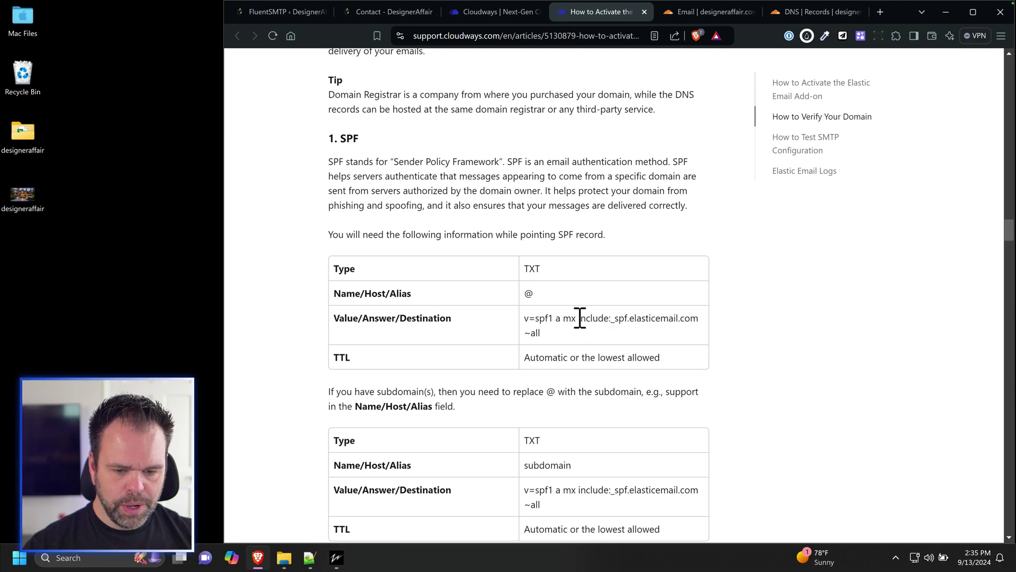
drag(580, 318, 698, 319)
key(ctrl+c)
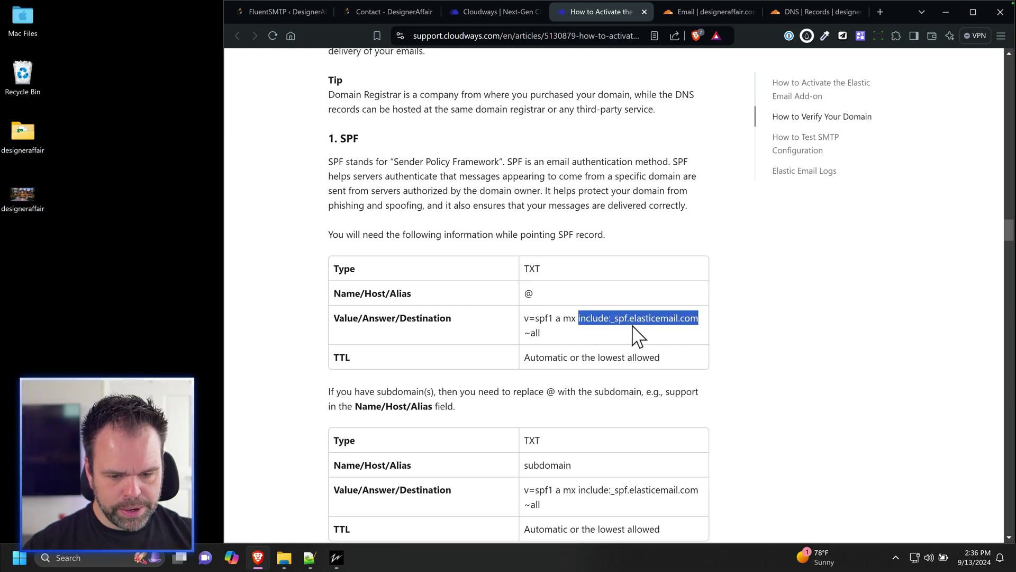
click(664, 310)
click(823, 12)
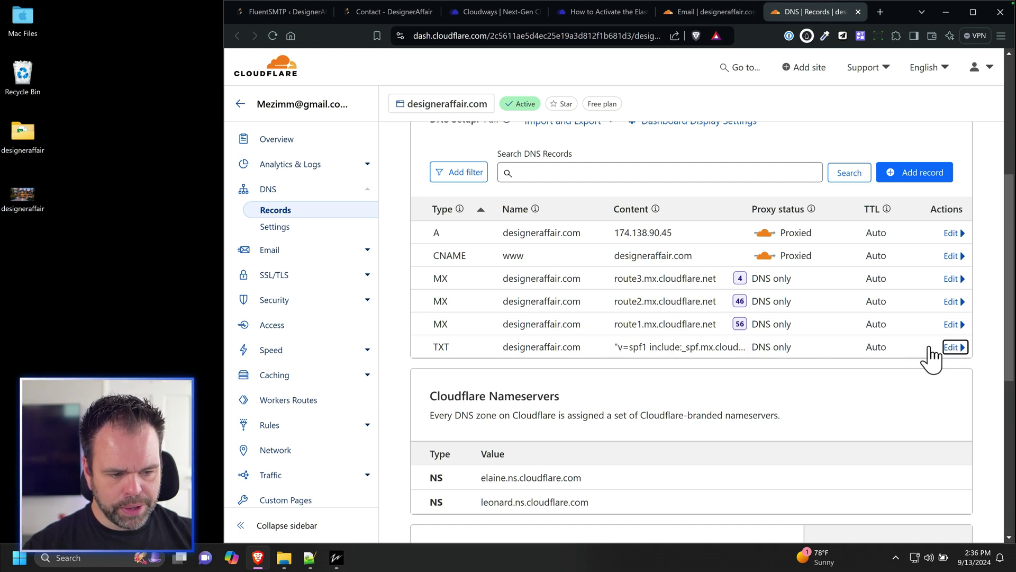
Edit the SPF TXT record and paste include:_spf.elasticemail.com right after v=spf1
click(952, 349)
click(952, 348)
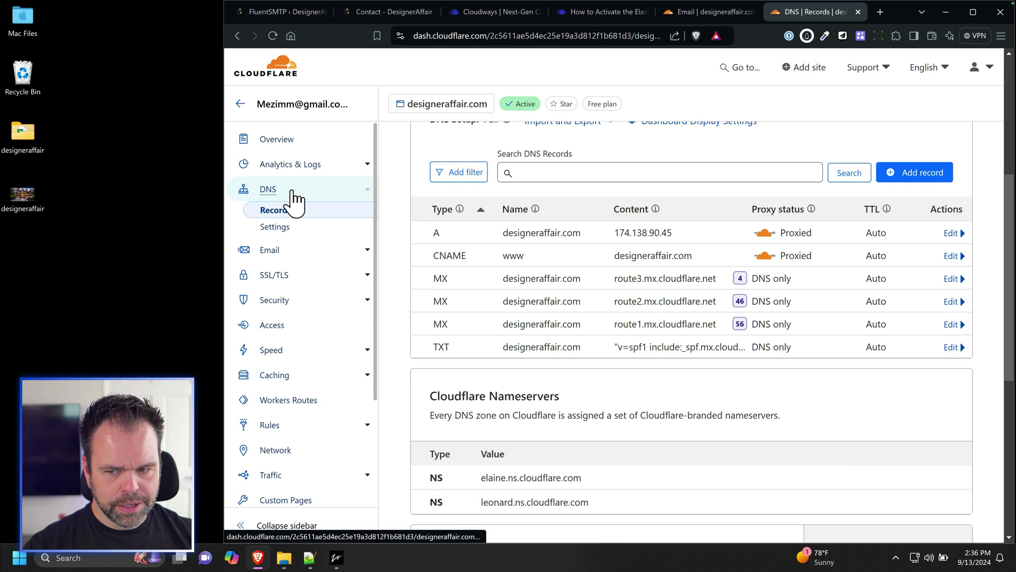
click(284, 211)
scroll(741, 365, down, 5)
click(953, 348)
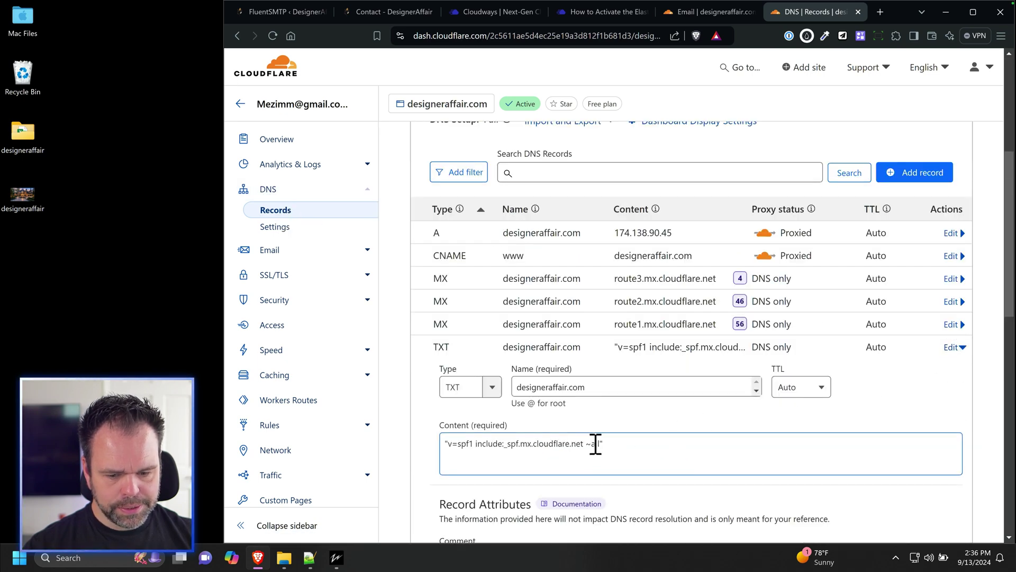
click(478, 444)
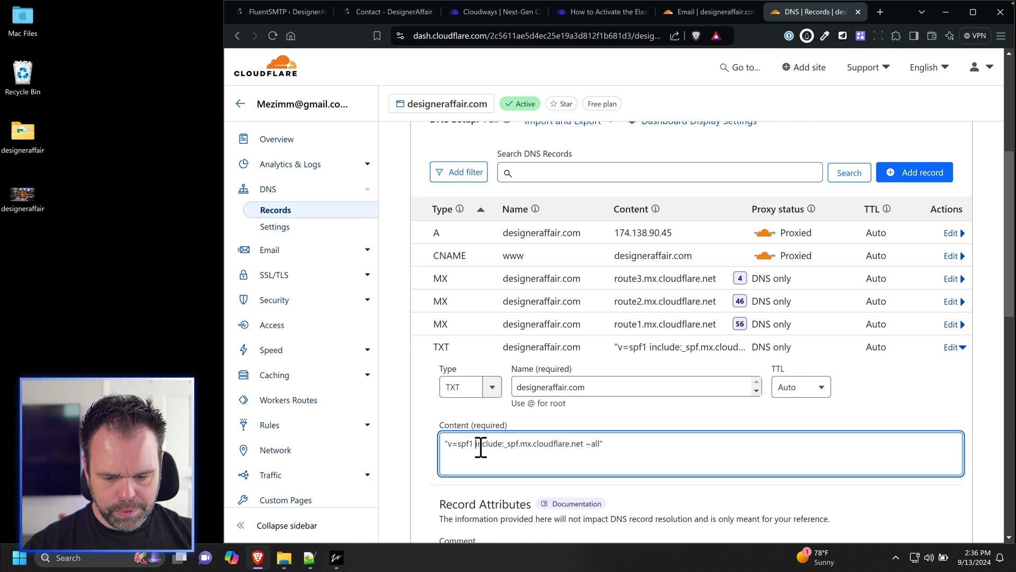
key(ctrl+v)
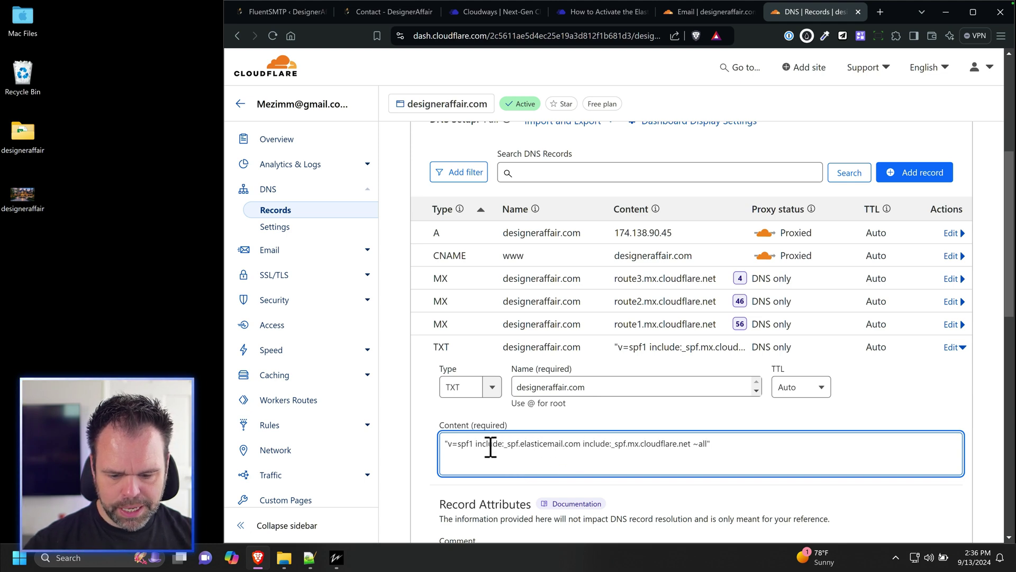
Verify the content reads 'v=spf1 include:_spf.elasticemail.com include:_spf.mx.cloudflare.net ~all' and save
drag(484, 444, 506, 445)
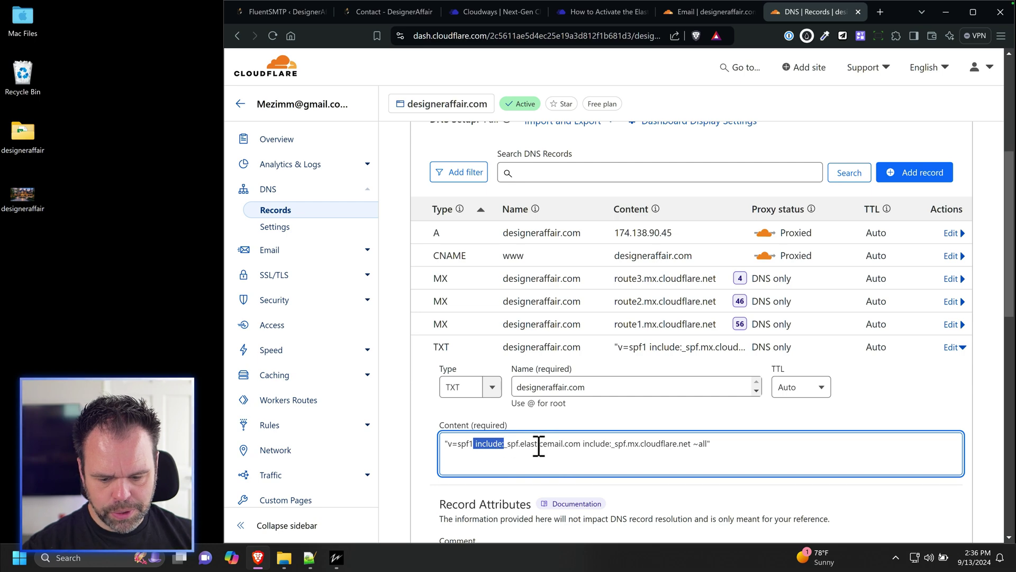
click(536, 444)
double_click(539, 444)
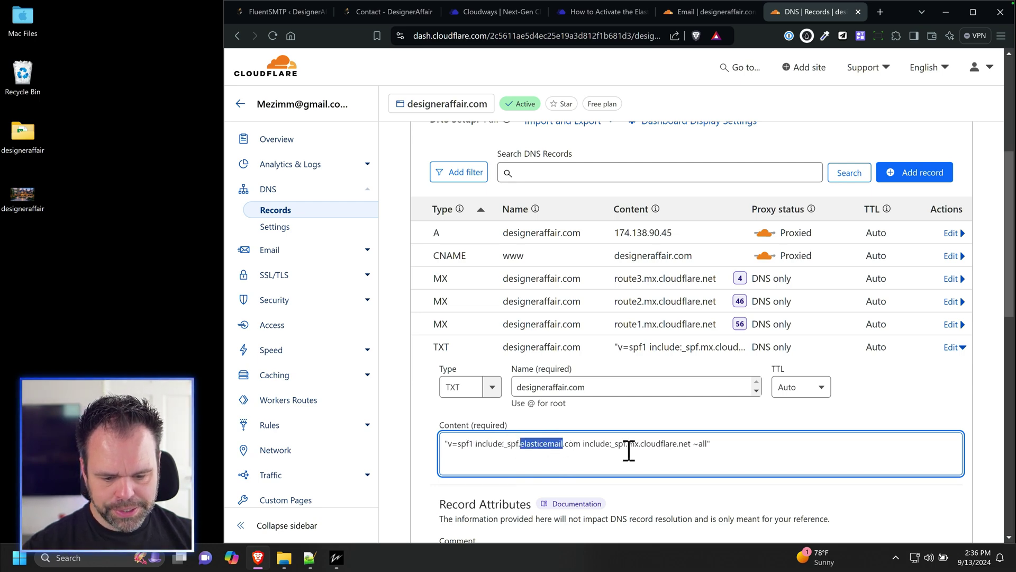
double_click(661, 444)
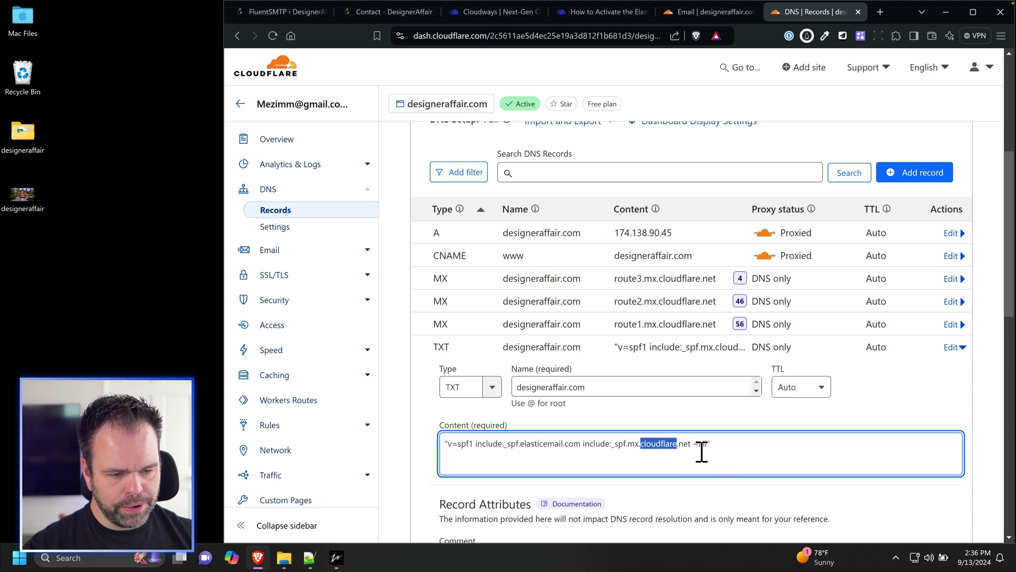
click(419, 431)
triple_click(510, 456)
click(570, 447)
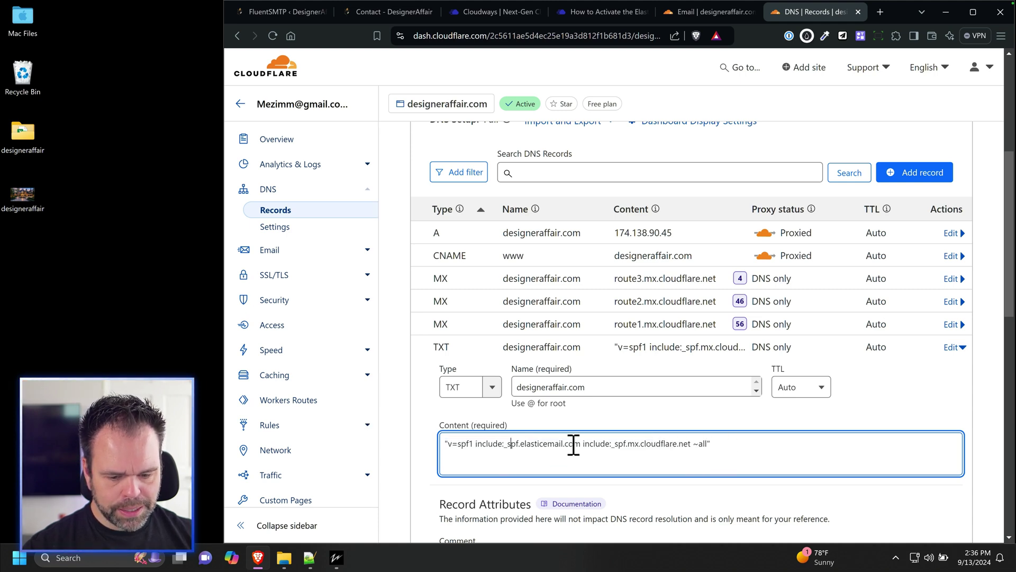
drag(581, 443, 477, 444)
click(532, 457)
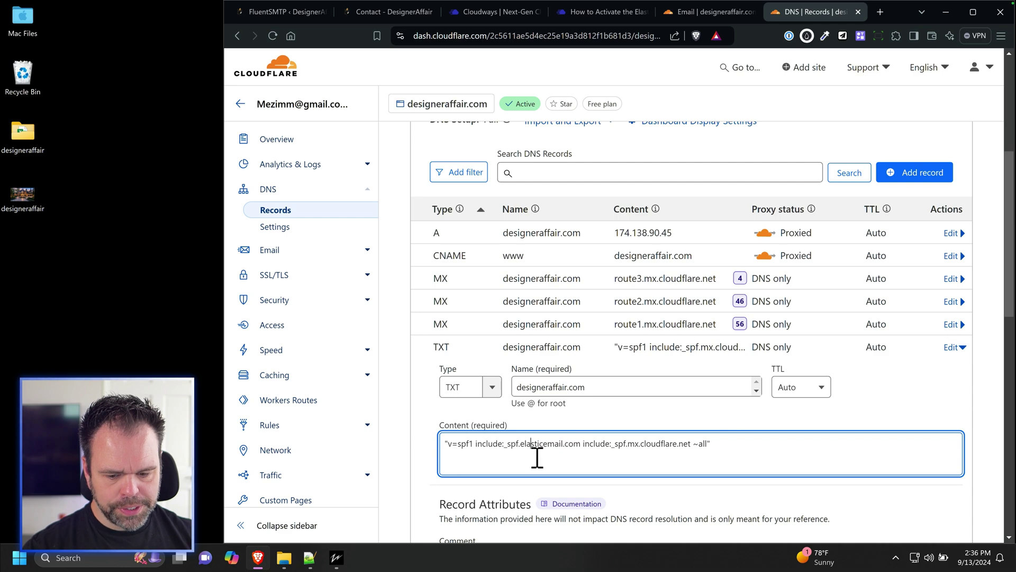
scroll(725, 434, down, 3)
click(946, 477)
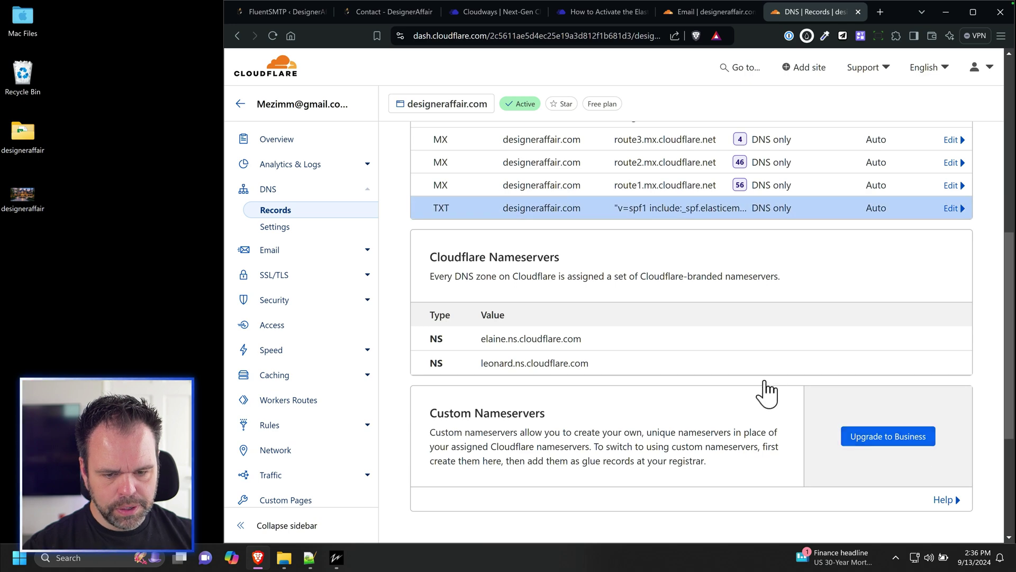
Copy the DKIM host name api._domainkey from the Cloudways guide
scroll(741, 381, up, 3)
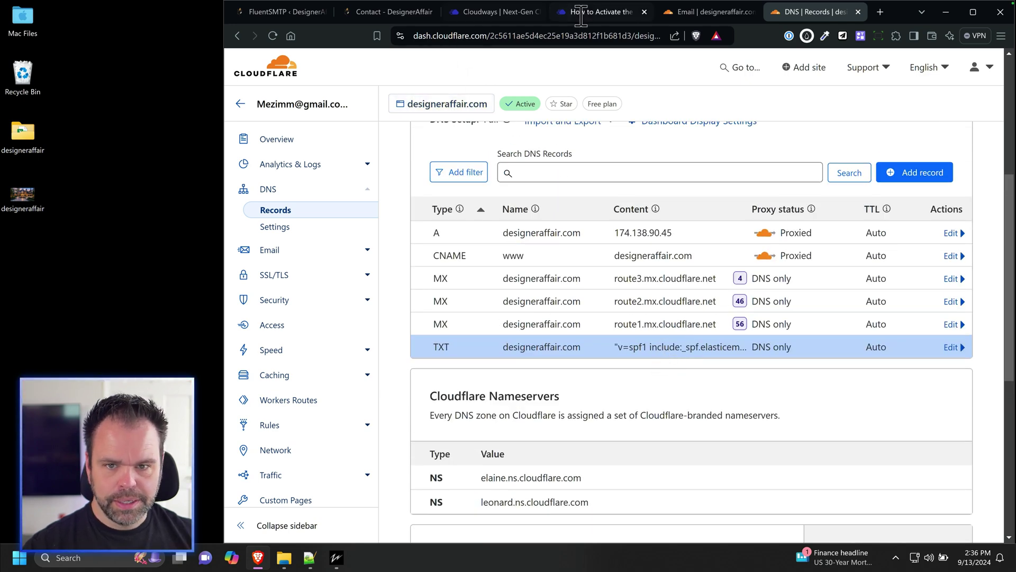
click(601, 14)
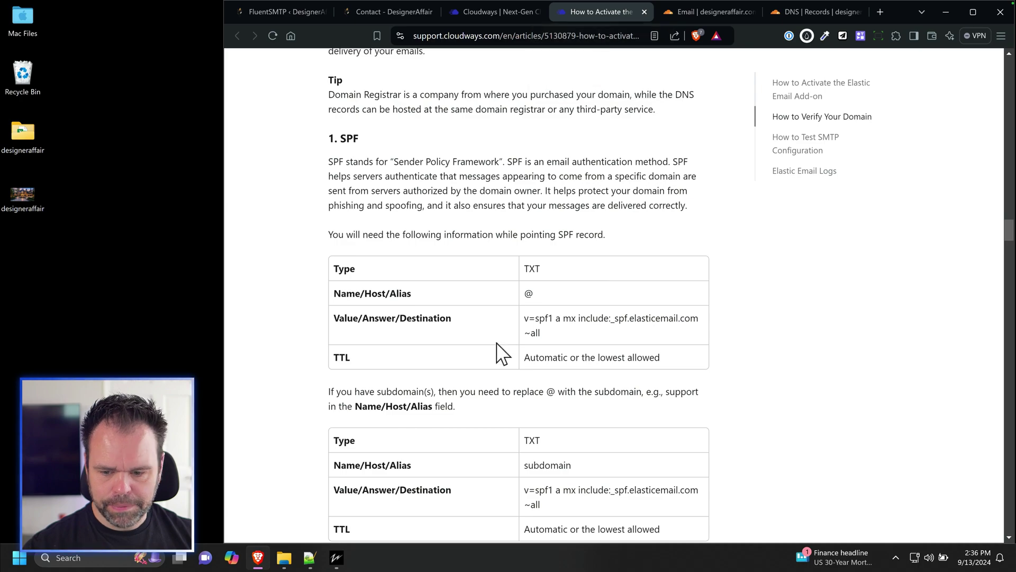
scroll(503, 355, down, 5)
scroll(516, 362, down, 5)
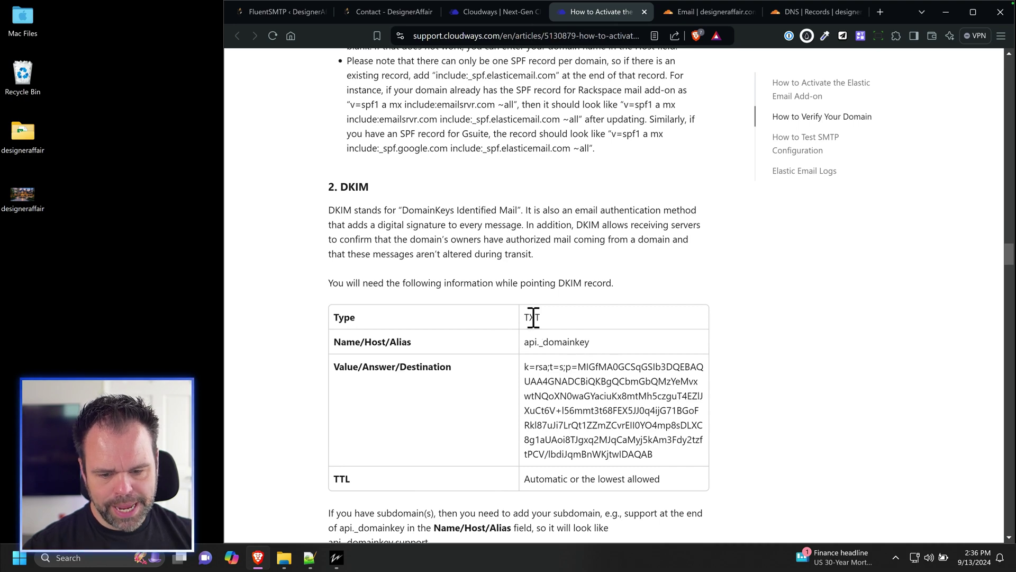
mouse_move(590, 342)
mouse_down()
mouse_move(525, 341)
mouse_move(591, 343)
mouse_up()
key(ctrl+c)
click(525, 342)
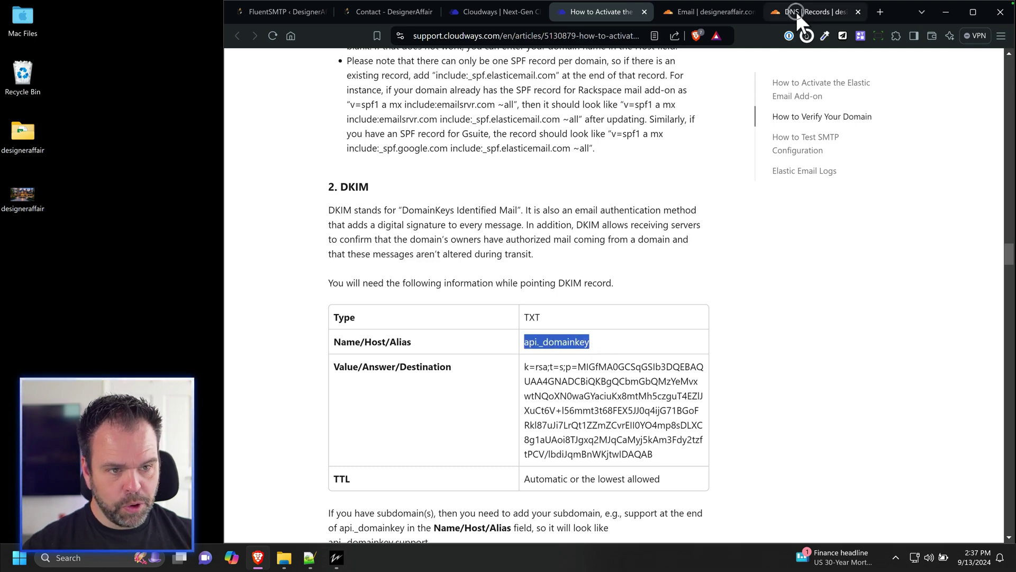
Start a new TXT DNS record in Cloudflare named api._domainkey
click(796, 12)
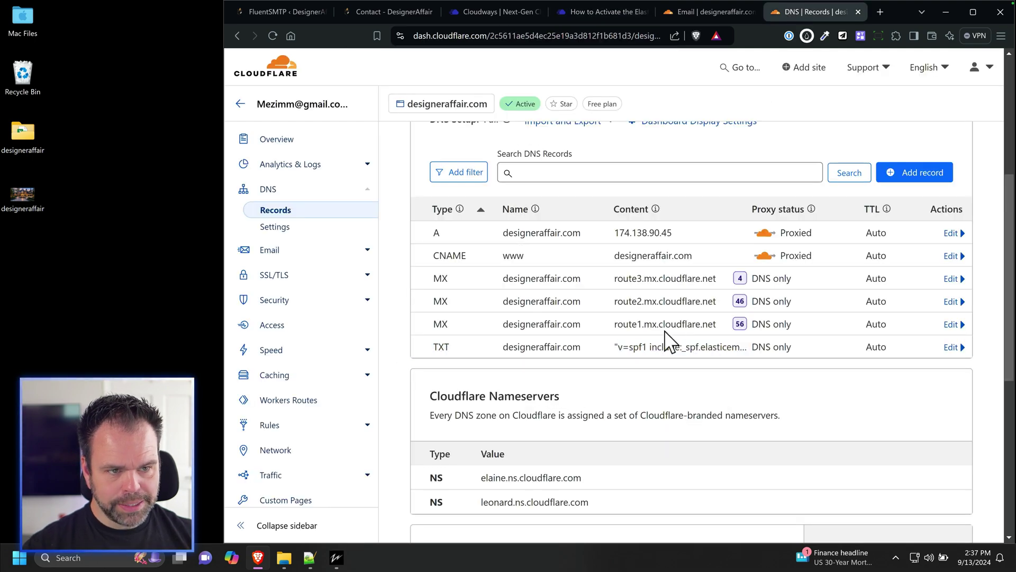
click(906, 182)
click(498, 253)
drag(509, 297, 514, 370)
click(479, 363)
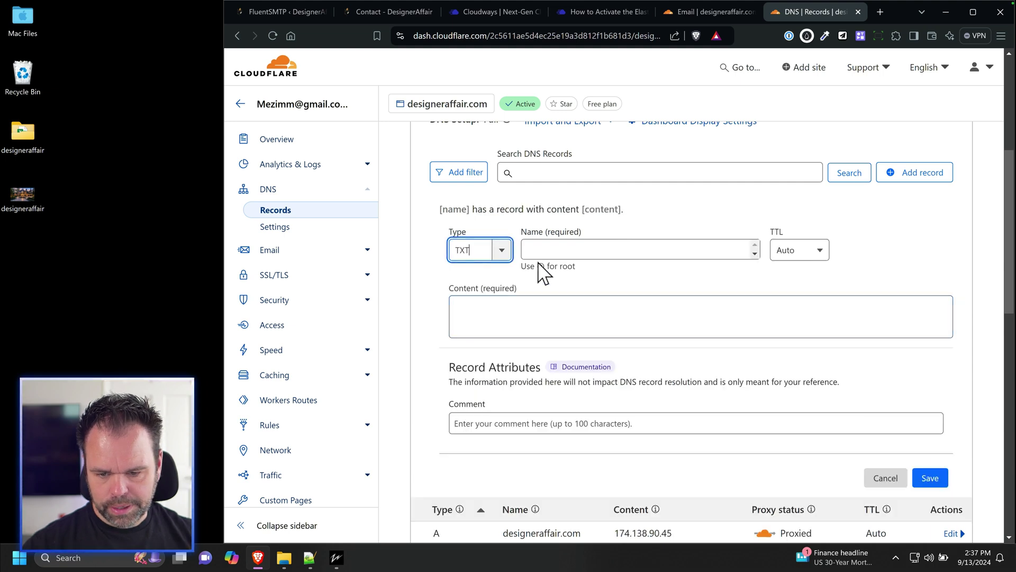
click(554, 251)
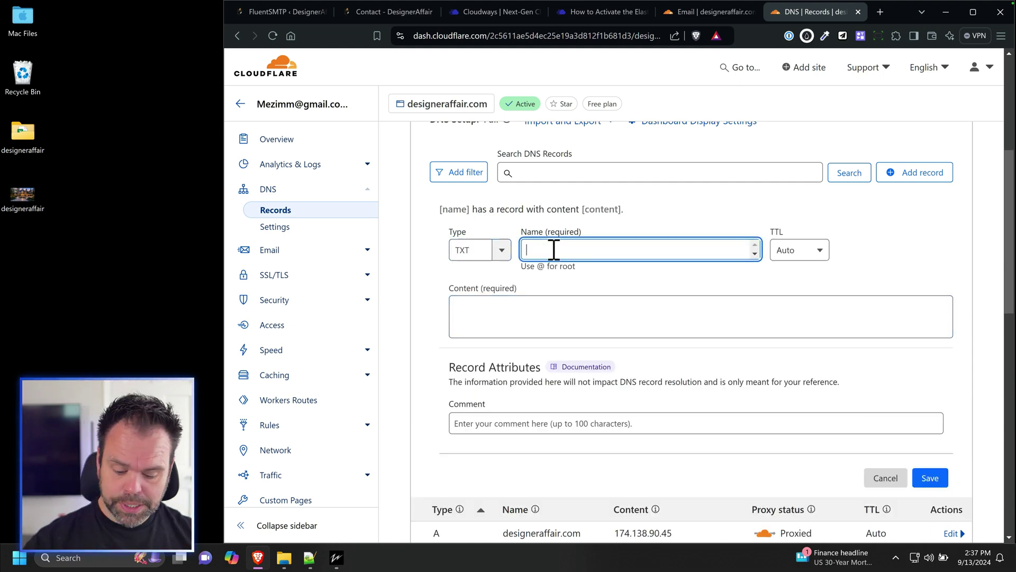
key(ctrl+v)
Paste the guide's DKIM key (k=rsa;t=s;p=MIGfMA0...) as the record content and save it
click(609, 13)
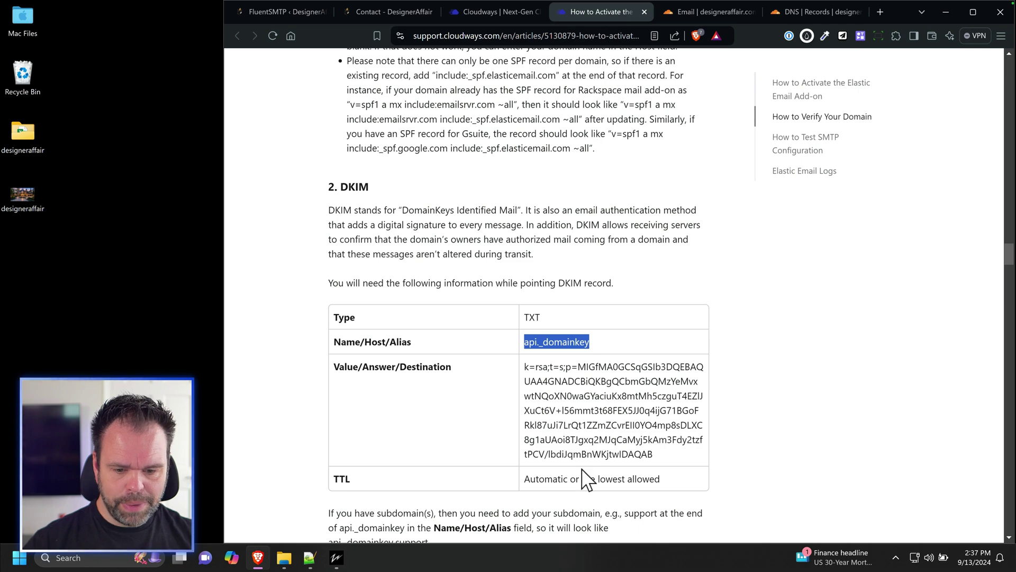
click(647, 449)
drag(647, 449, 523, 370)
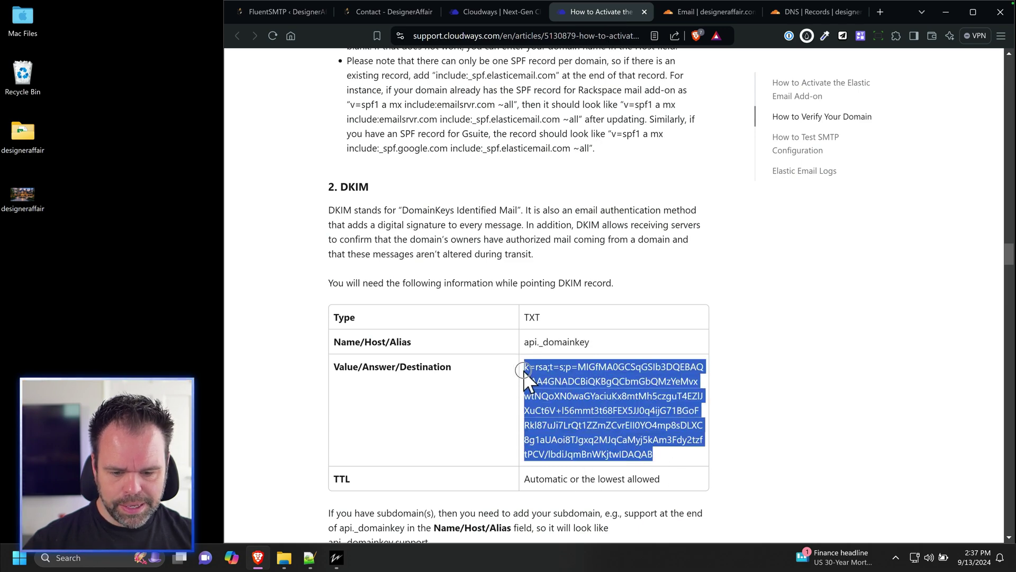
click(783, 11)
click(563, 327)
text(k=rsa;t=s;p=MIGfMA0GCSqGSIb3DQEBAQUAA4GNADCBiQKBgQCbmGbQMzYeMvxwtNQoXN0waGYaciuKx8mtMh5czguT4EZlJXuCt6V+l56mmt3t68FEX5JJ0q4ijG71BGoFRkl87uJi7LrQt1ZZmZCvrEll0YO4mp8sDLXC8g1aUAoi8TJgxq2MJqCaMyj5kAm3Fdy2tzftPCV/lbdiJqmBnWKjtwIDAQAB)
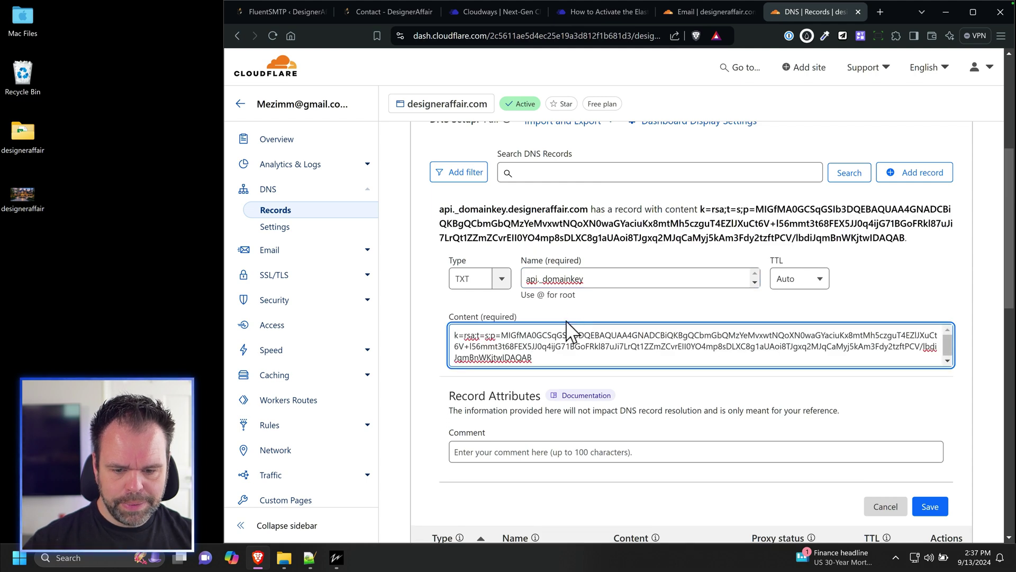
click(930, 507)
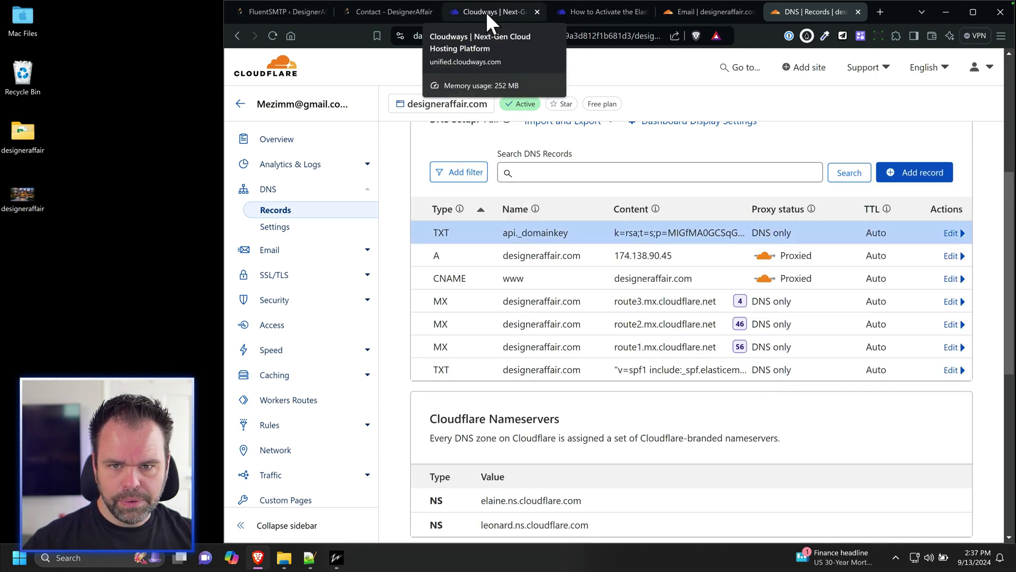
Find the DMARC record instructions in the Cloudways setup guide
click(601, 11)
scroll(540, 294, down, 15)
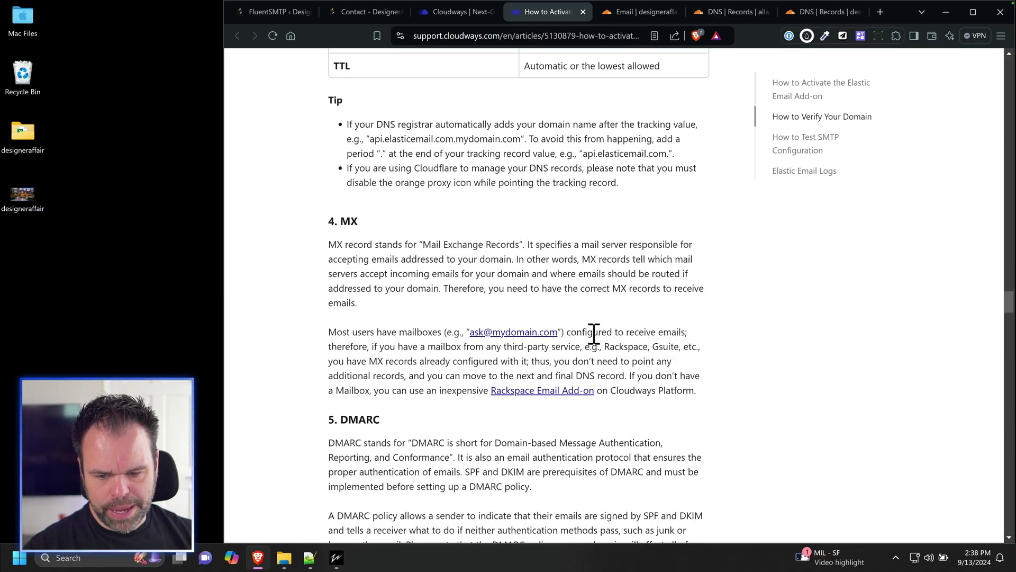
scroll(596, 332, down, 5)
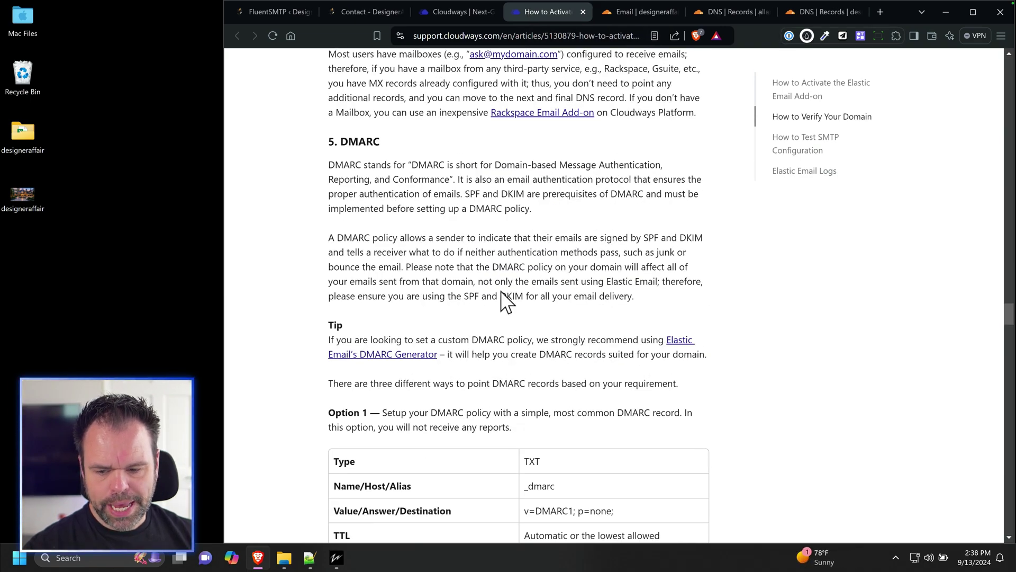
scroll(541, 307, down, 3)
scroll(551, 245, up, 3)
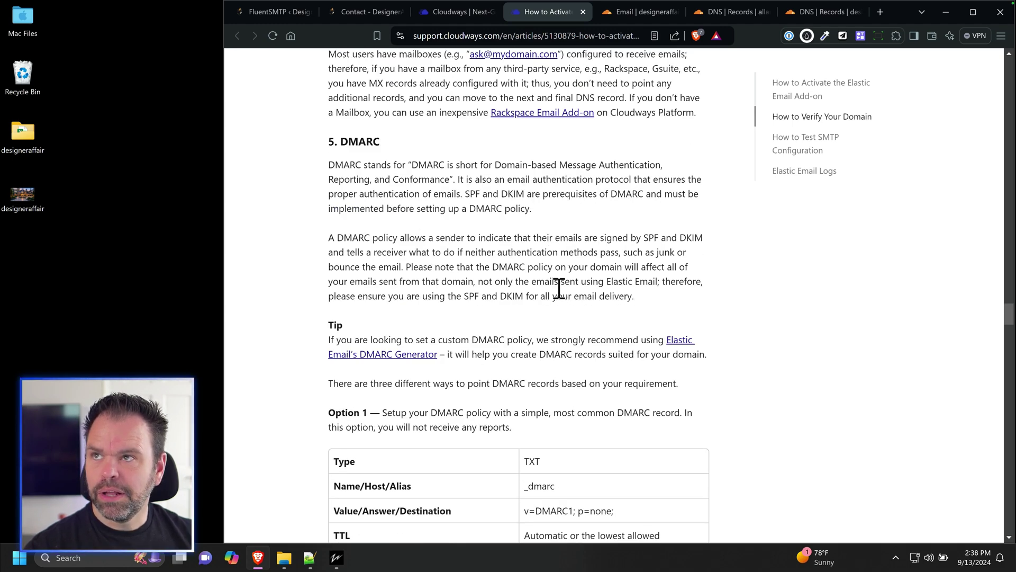
scroll(561, 287, down, 3)
drag(555, 347, 541, 348)
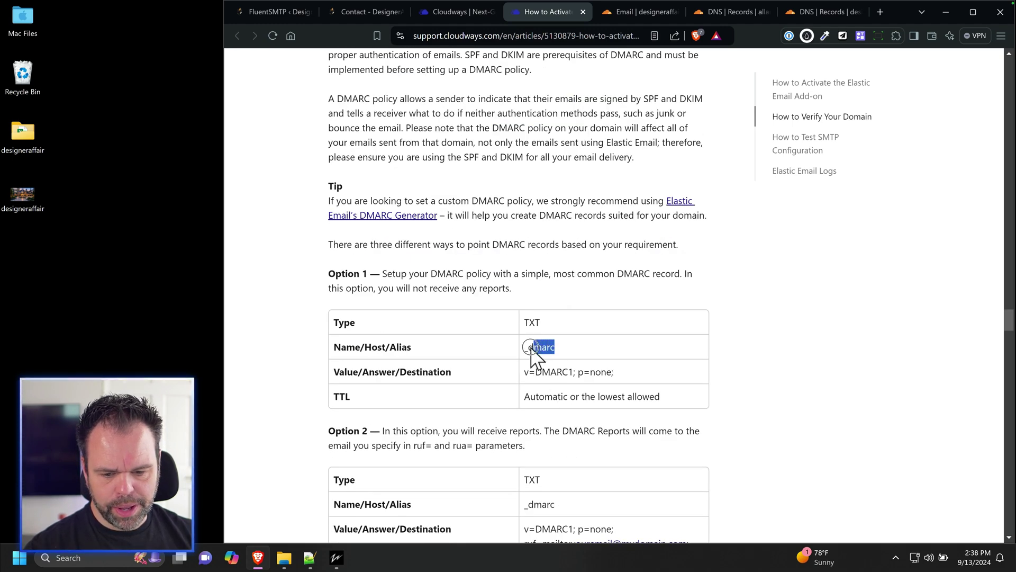
Start a new TXT record in Cloudflare DNS named _dmarc
click(801, 15)
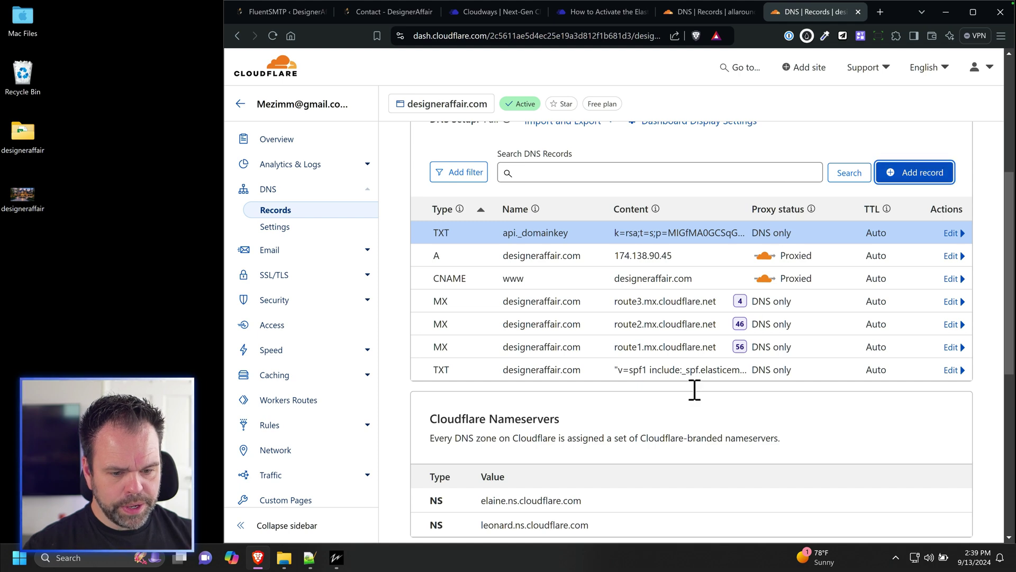
click(922, 177)
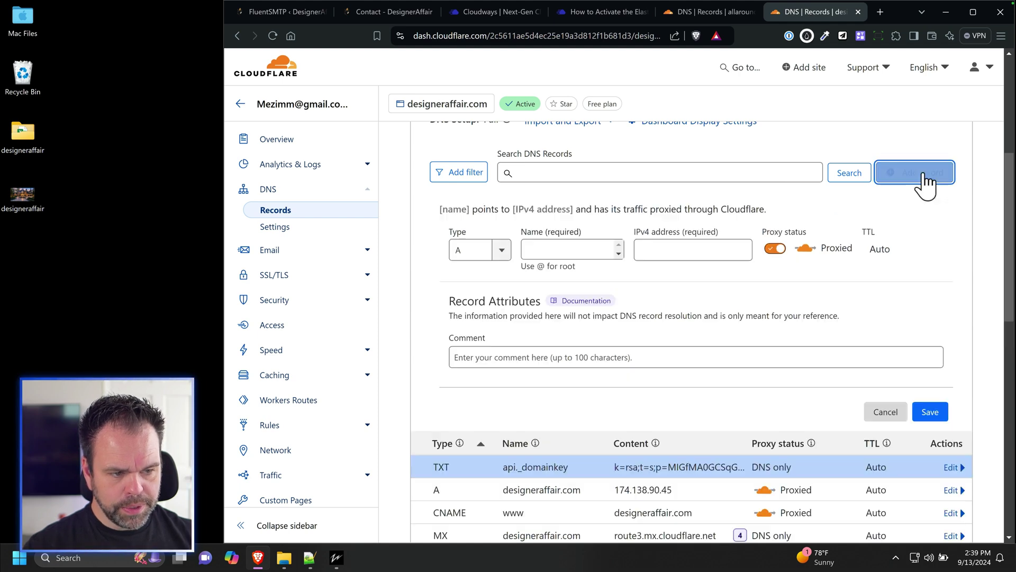
click(498, 247)
drag(503, 295, 517, 381)
click(479, 361)
click(585, 245)
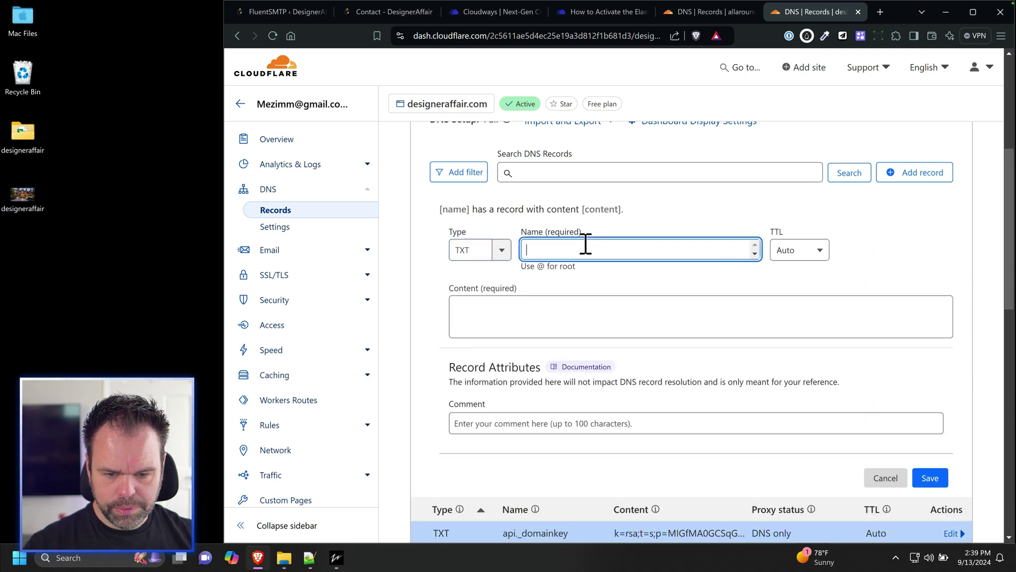
text(_dmarc)
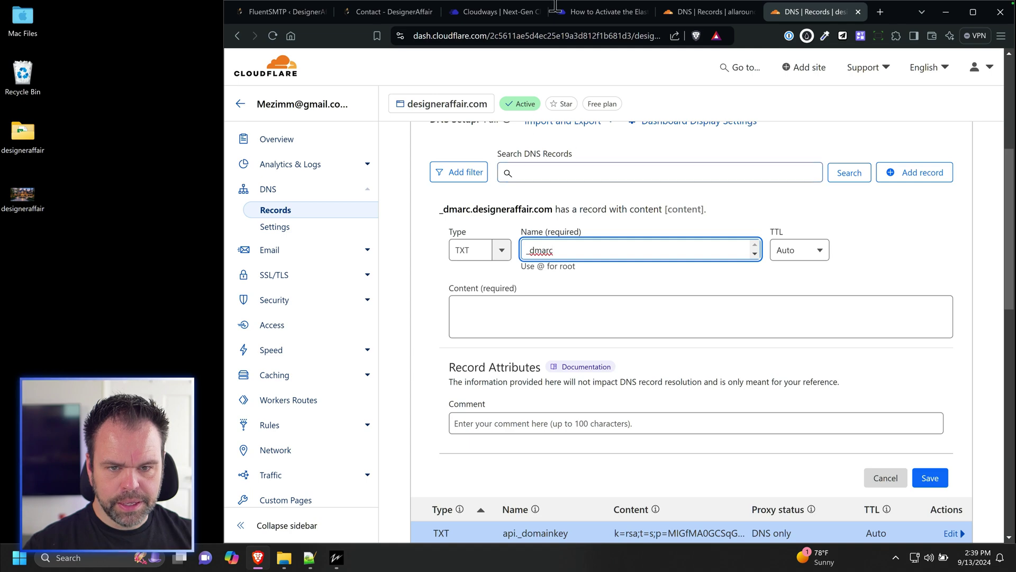
Fill the record's Content with v=DMARC1; p=none; from the guide and save it
click(579, 12)
drag(618, 373, 523, 375)
key(ctrl+c)
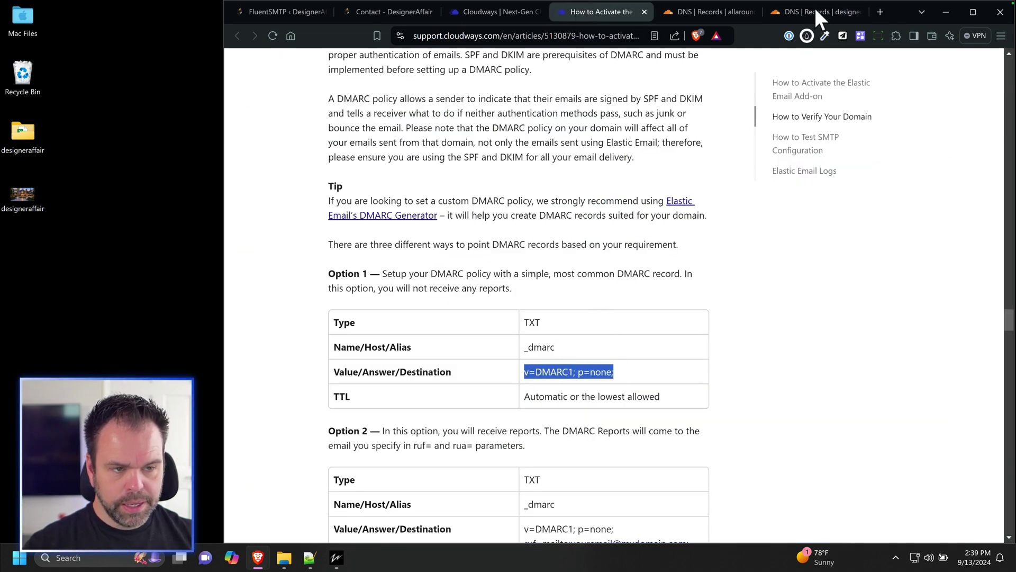
click(815, 11)
click(552, 302)
key(ctrl+v)
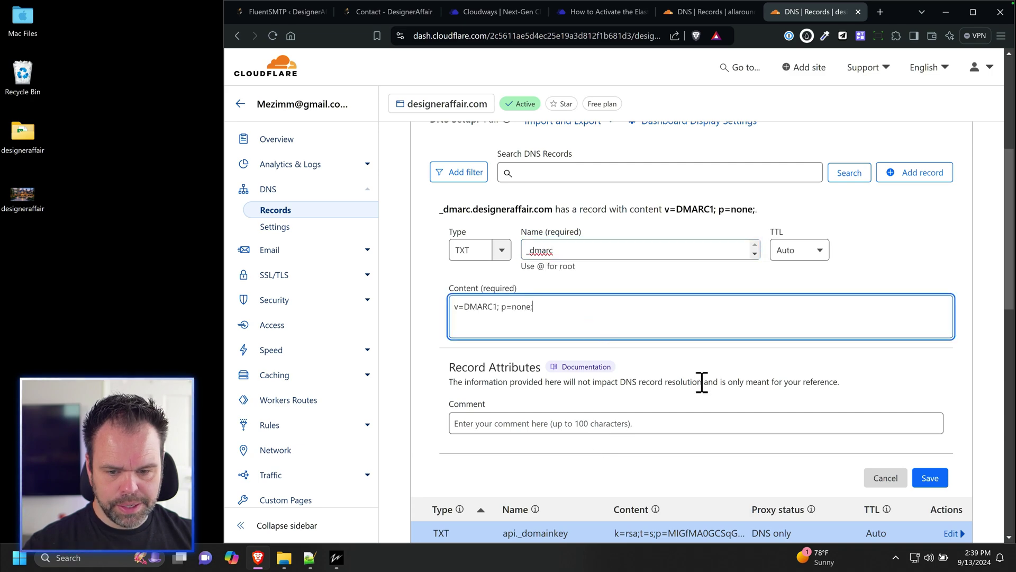
click(930, 478)
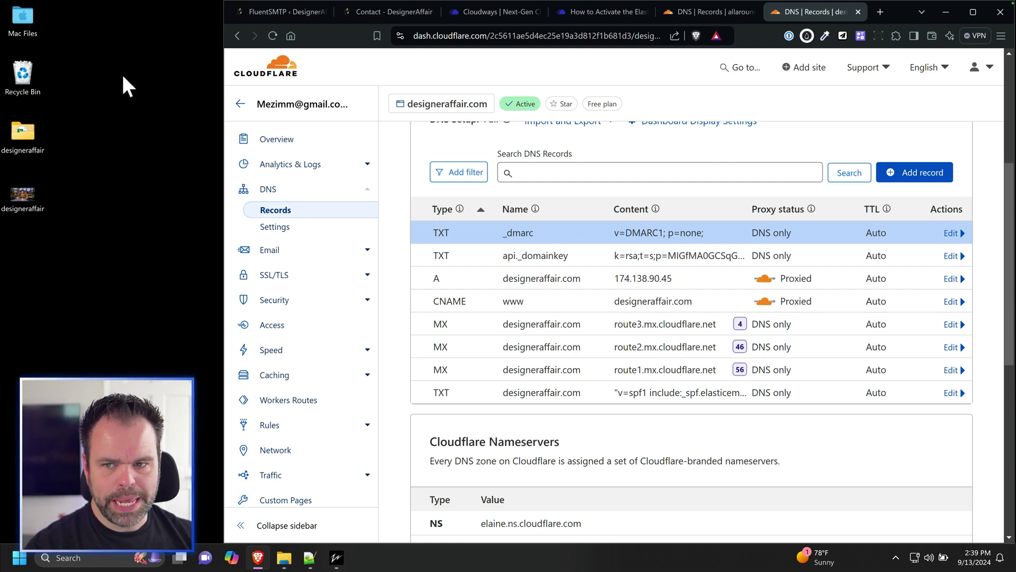
click(501, 12)
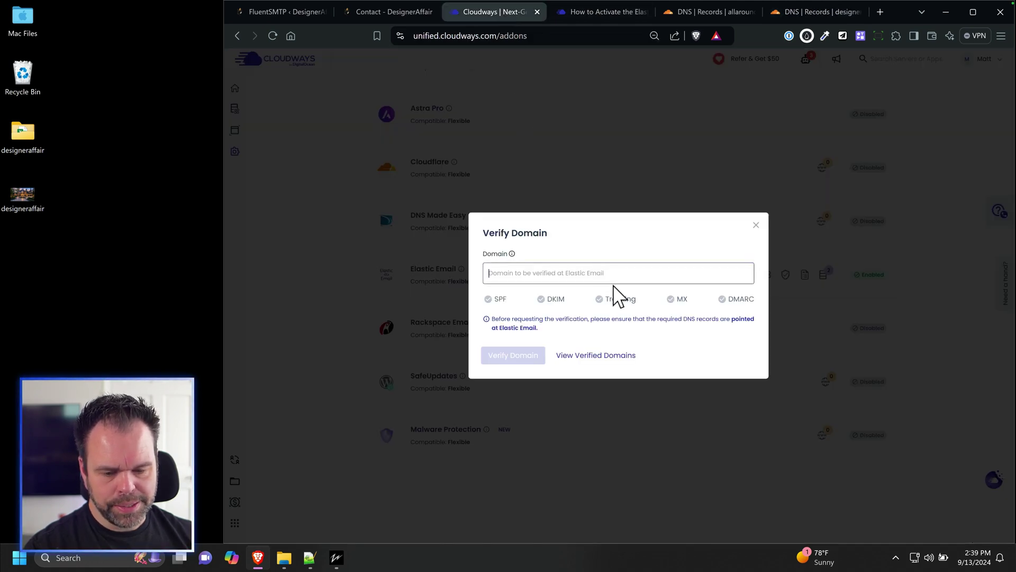
Verify designeraffair.com in Cloudways, then bring up the guide's 3. Tracking section
text(des)
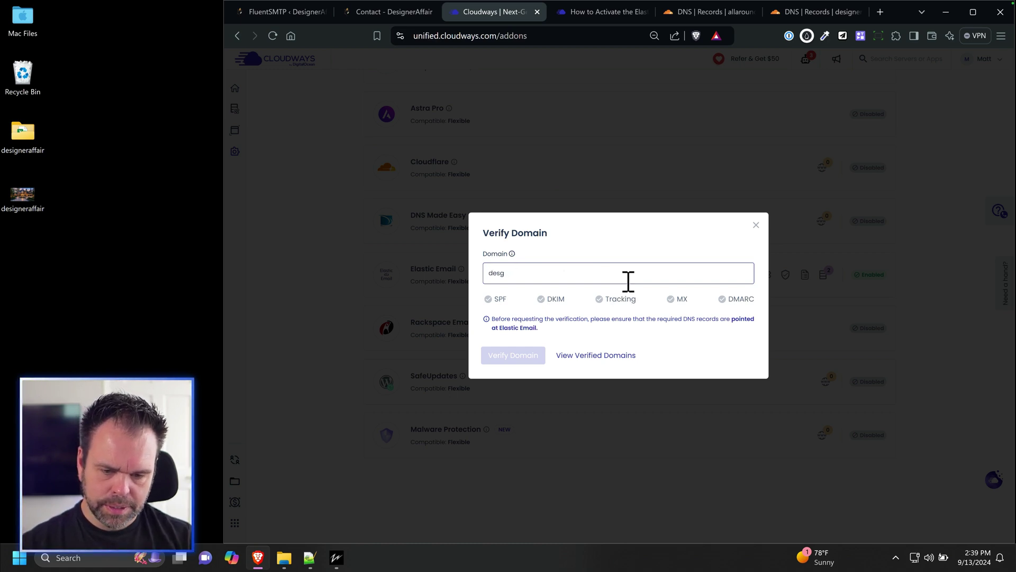
text(igneraffair)
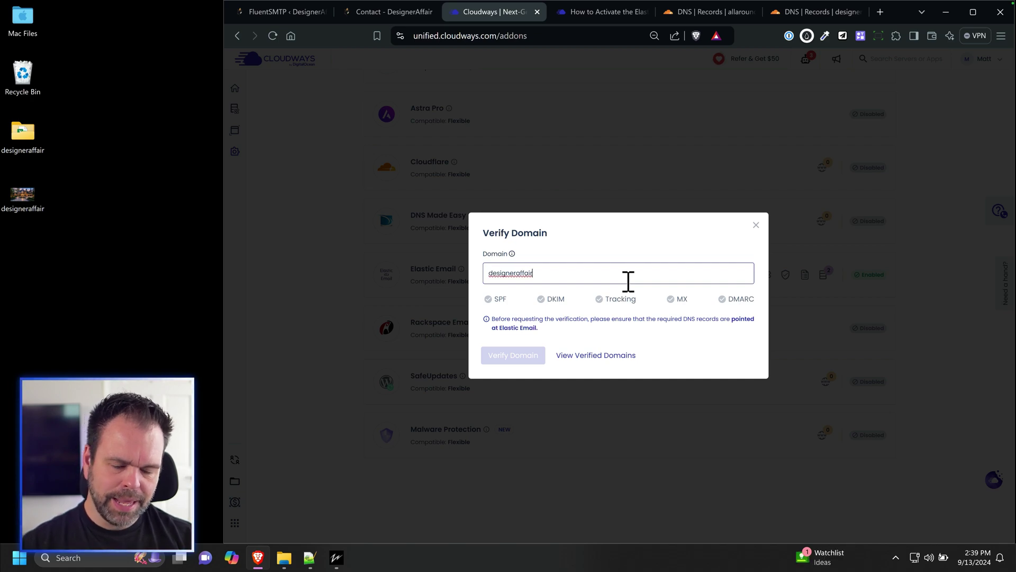
key(ctrl+a)
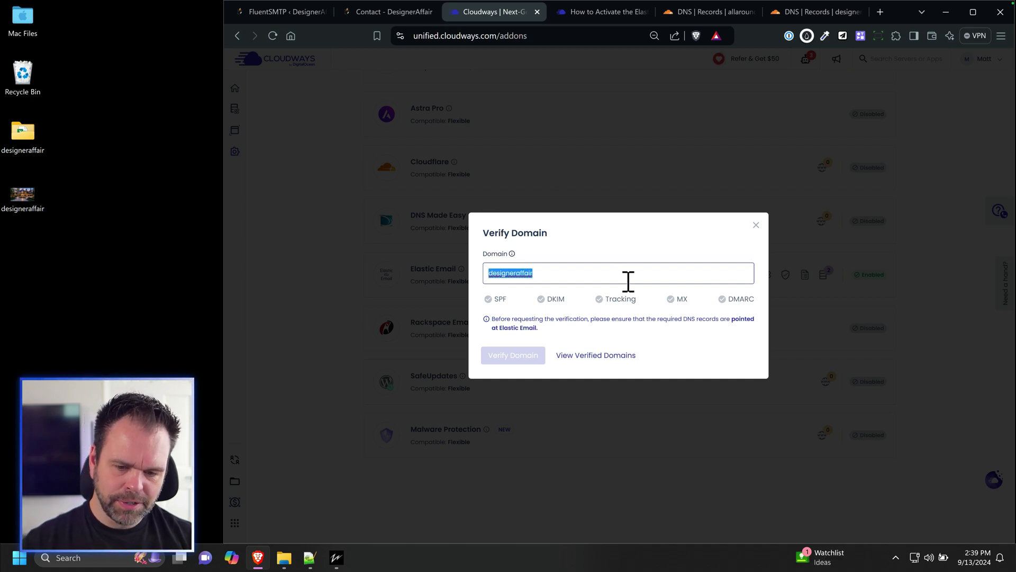
text(d)
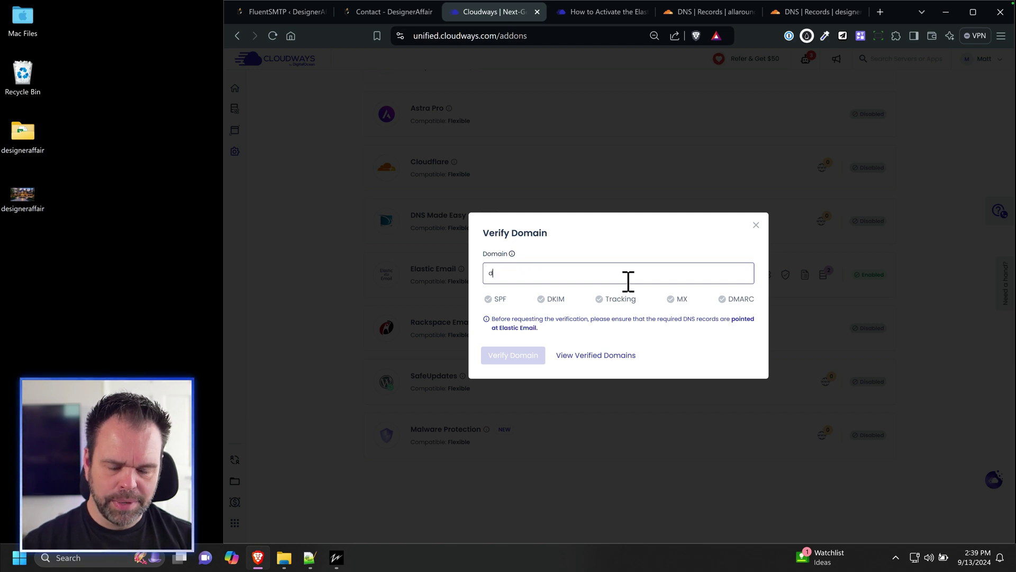
text(r.com)
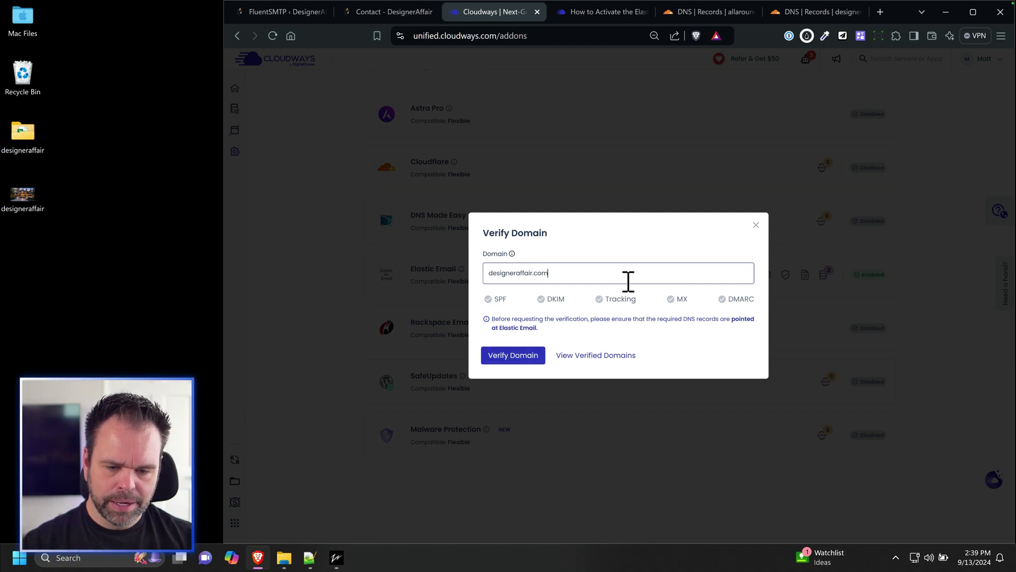
click(530, 359)
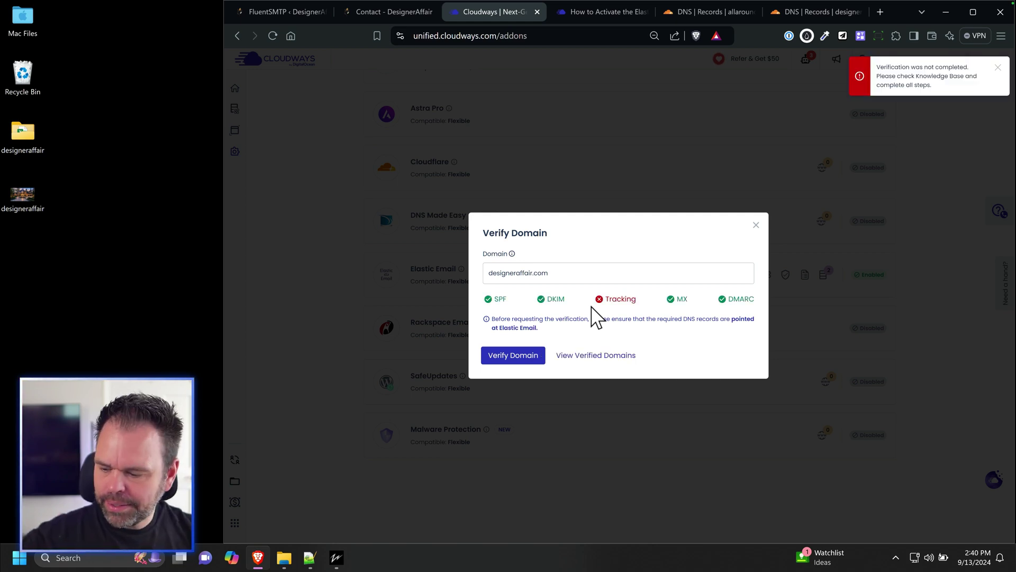
key(ctrl+Tab)
scroll(504, 364, up, 3)
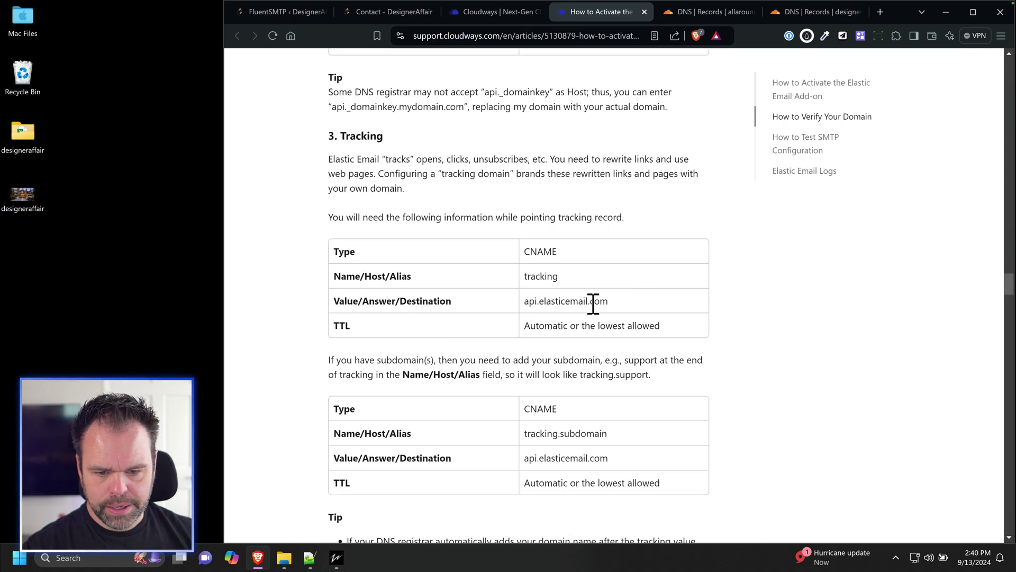
Start a new Cloudflare CNAME record named tracking, copied from the guide
double_click(541, 274)
key(ctrl+c)
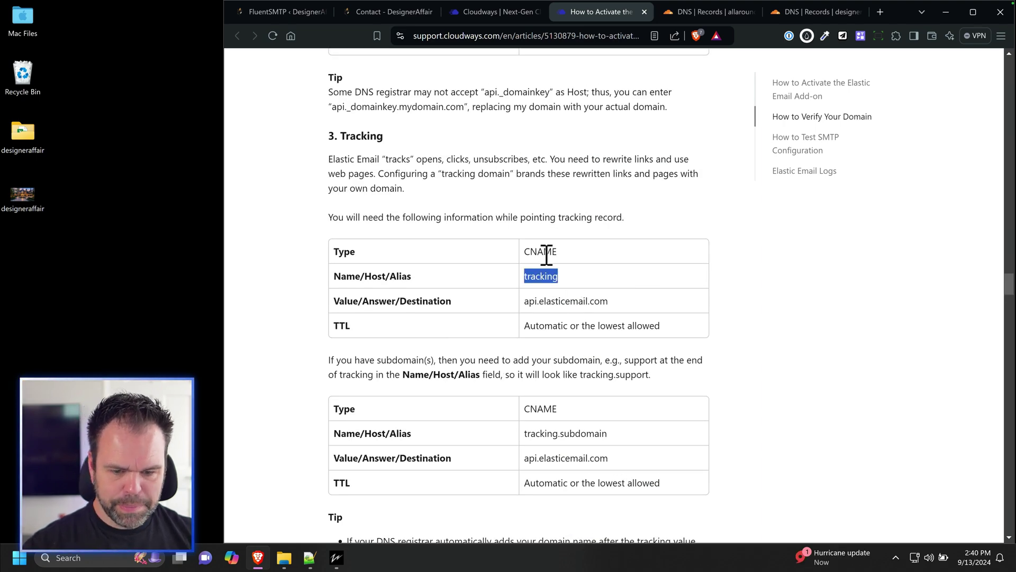
key(ctrl+Tab)
key(ctrl+Tab)
click(915, 172)
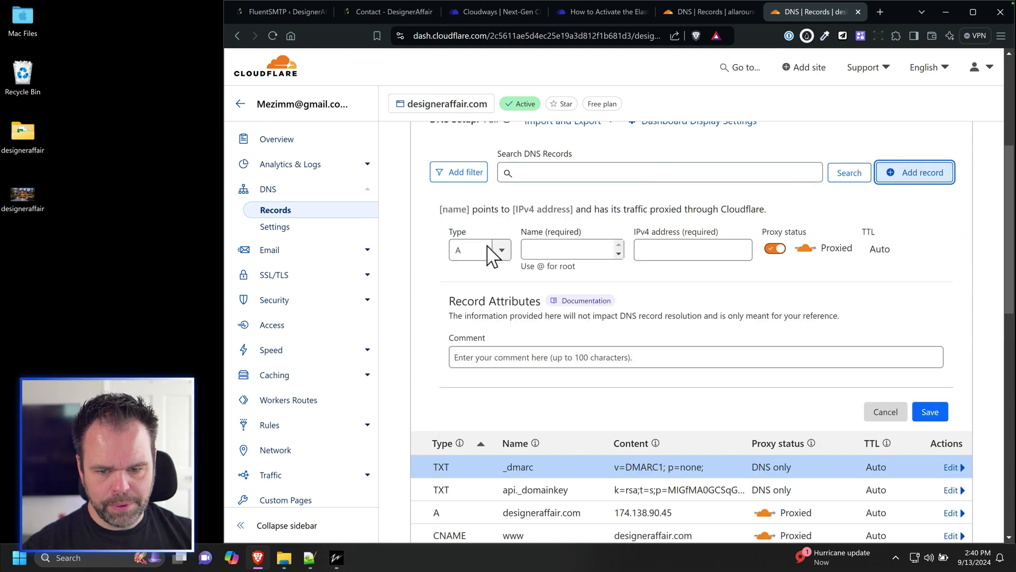
click(486, 249)
click(476, 365)
click(561, 250)
key(ctrl+v)
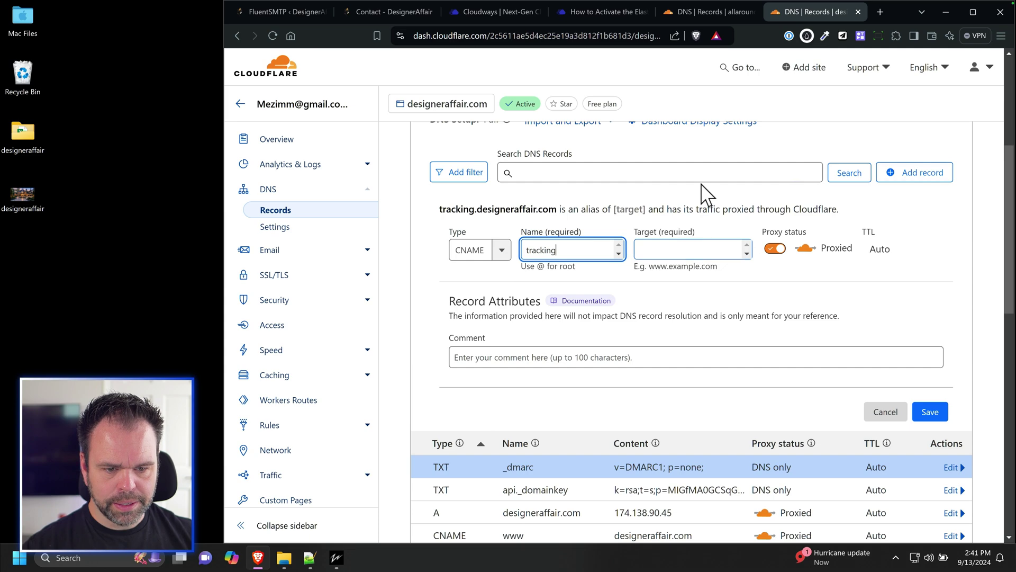
Point the tracking record to api.elasticemail.com, set it to DNS only, and save
click(483, 9)
click(598, 12)
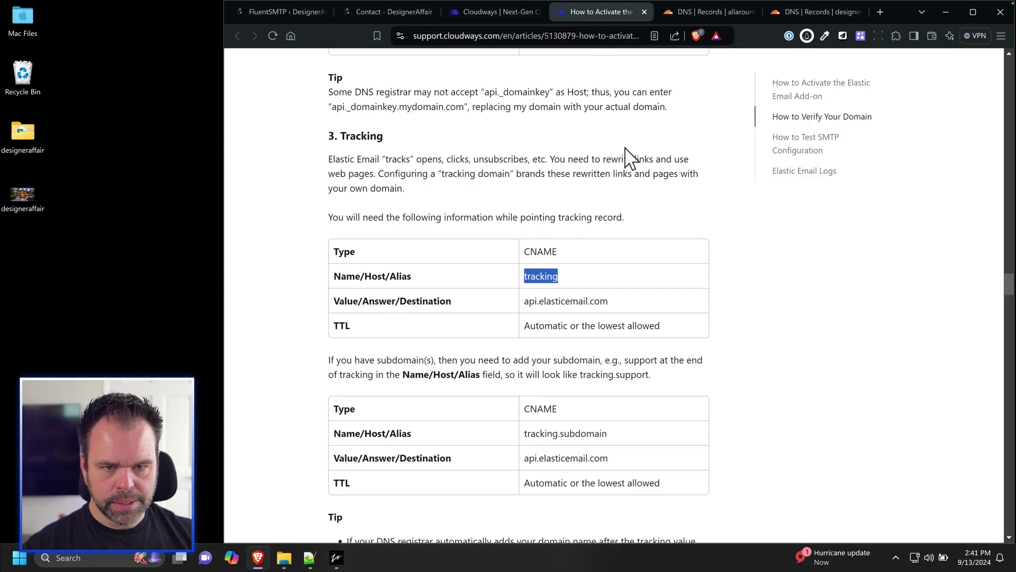
drag(611, 301, 533, 301)
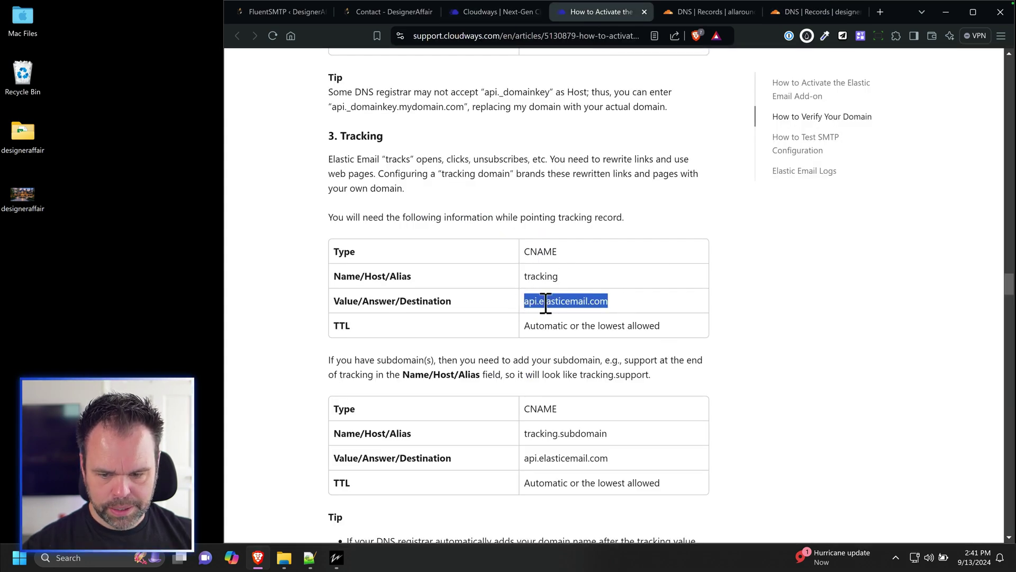
click(815, 10)
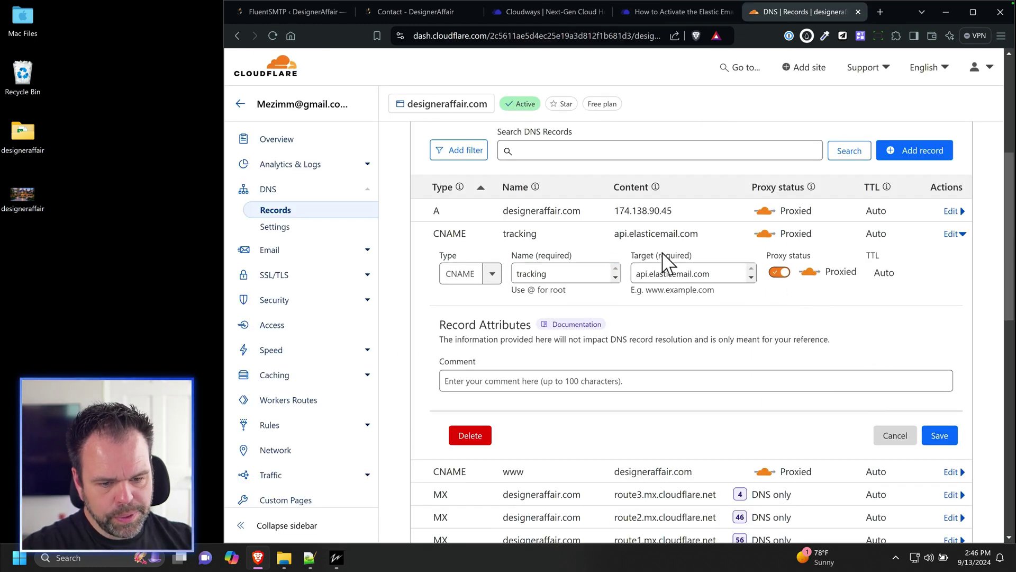
click(779, 272)
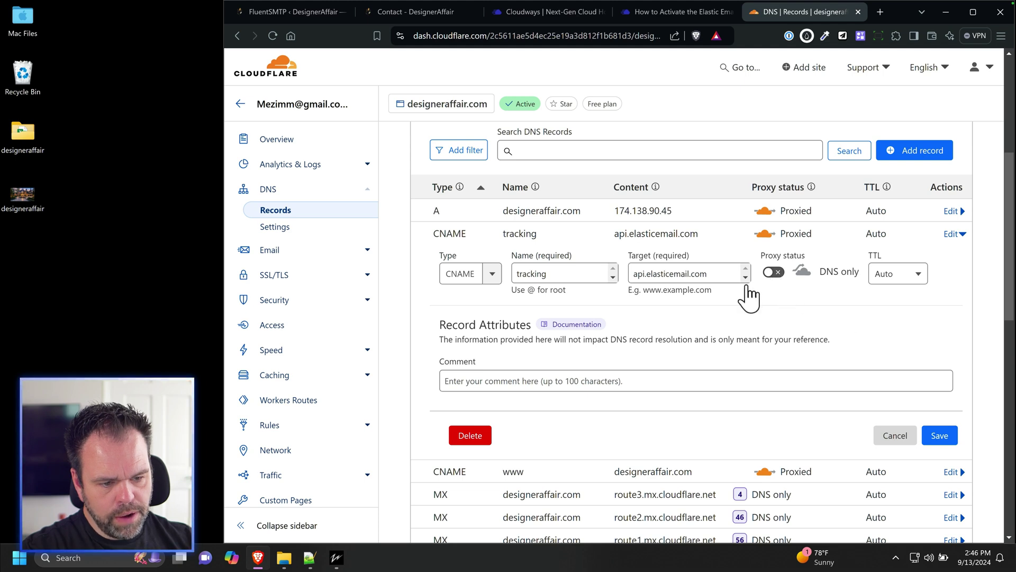
click(932, 436)
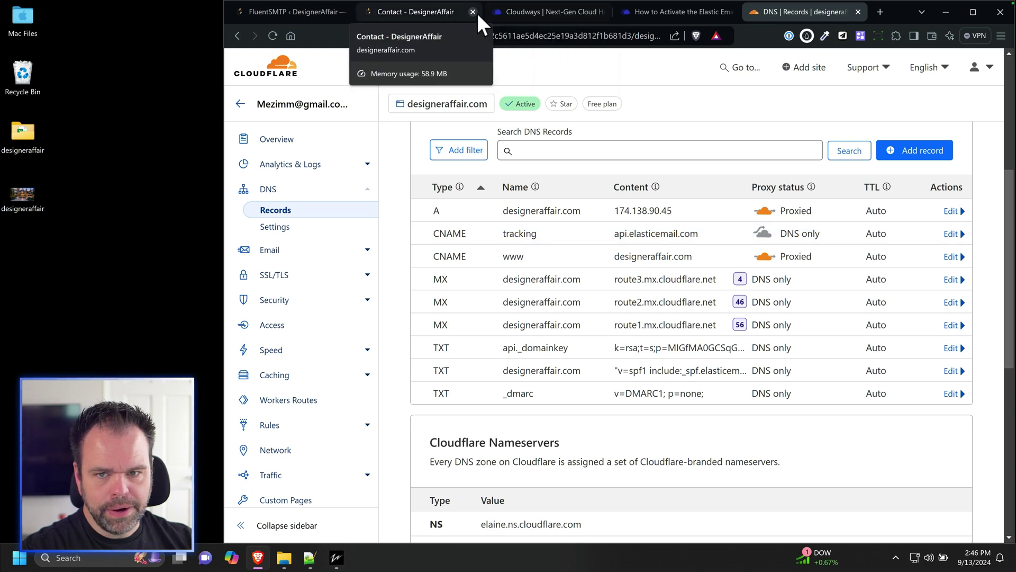
Re-verify designeraffair.com so SPF, DKIM, Tracking, MX and DMARC pass, then close the dialog
click(514, 12)
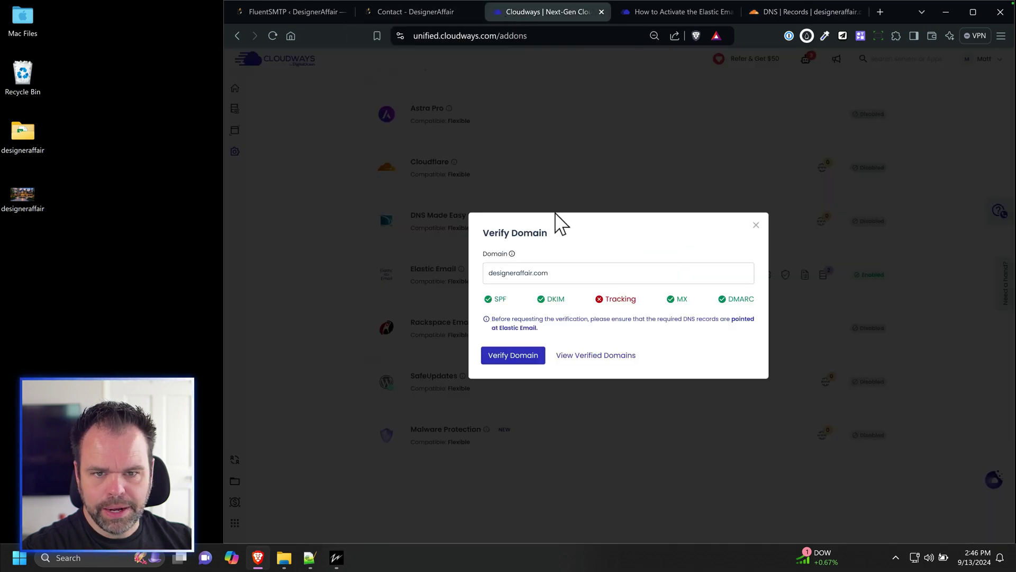
click(524, 360)
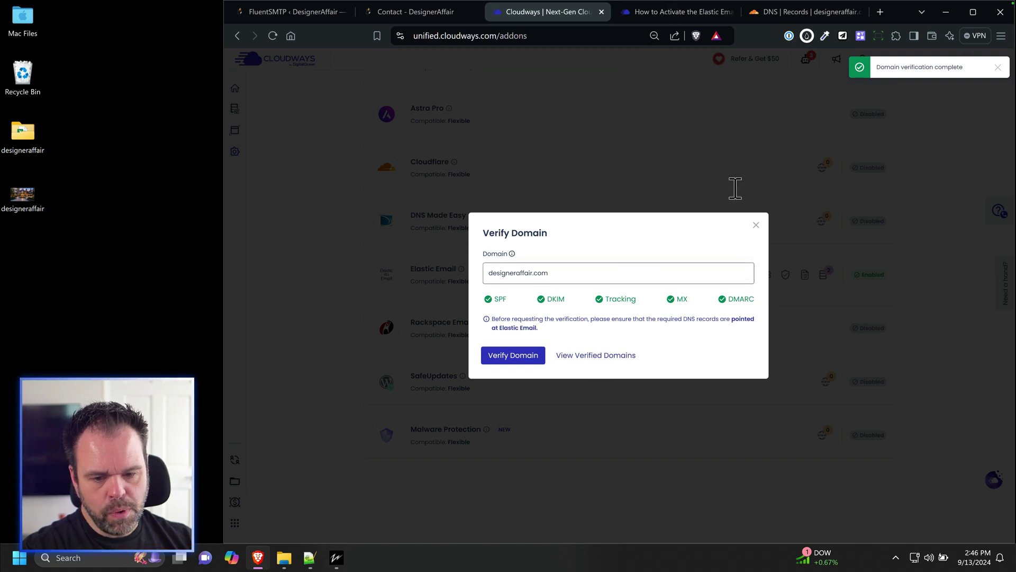
click(804, 12)
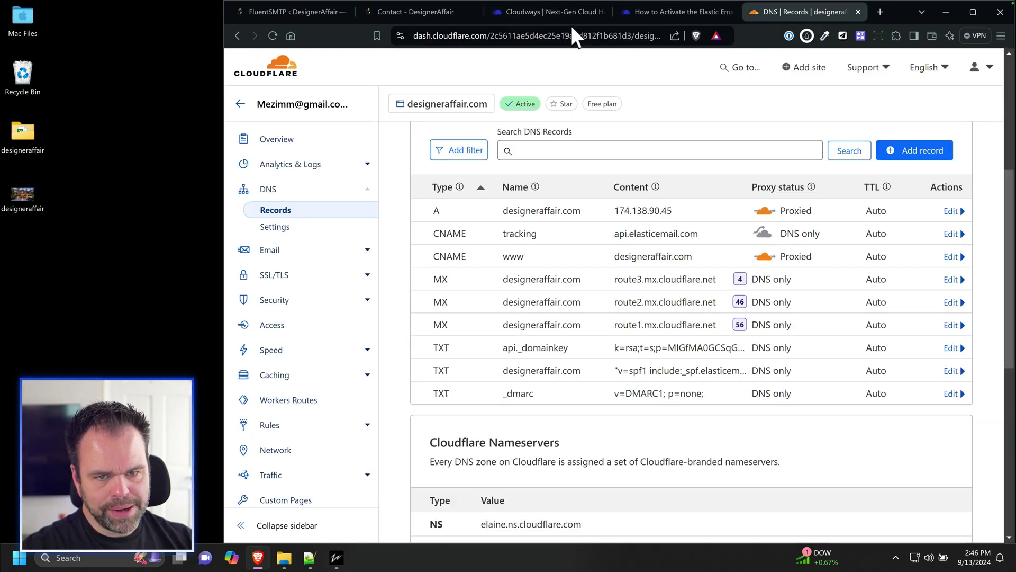
click(548, 11)
click(756, 225)
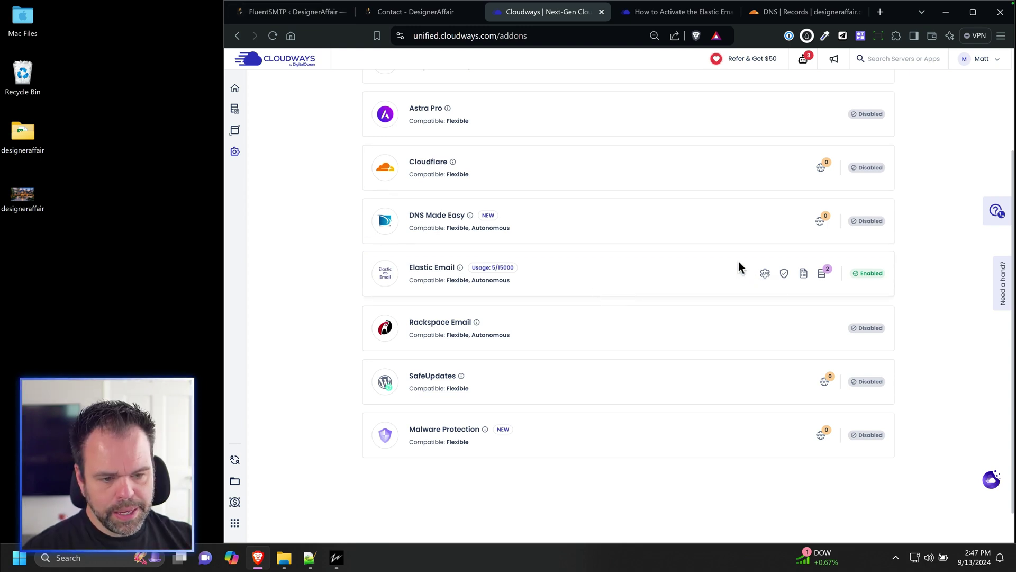
click(309, 15)
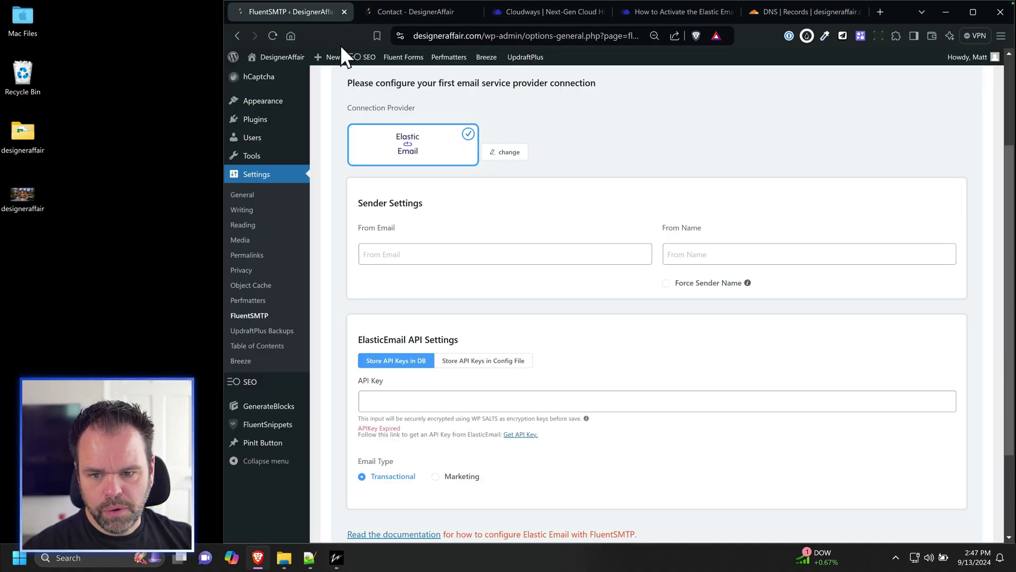
click(446, 398)
key(ctrl+v)
click(464, 255)
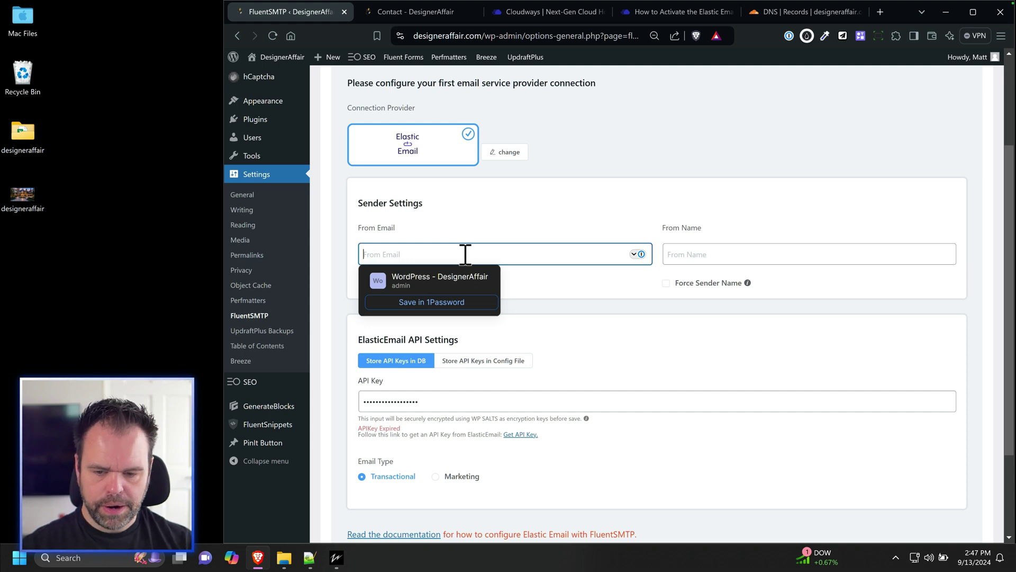
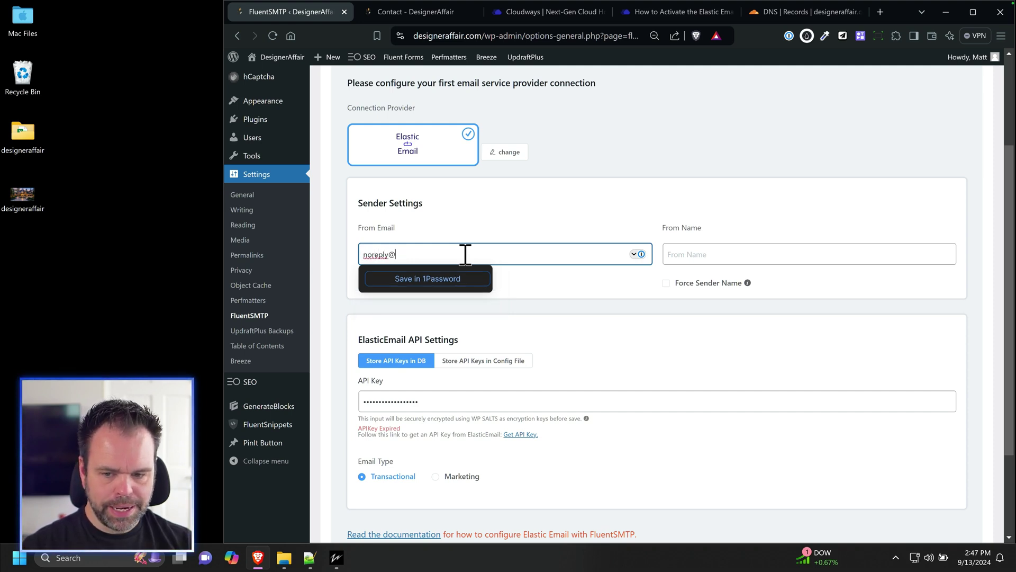
key(Tab)
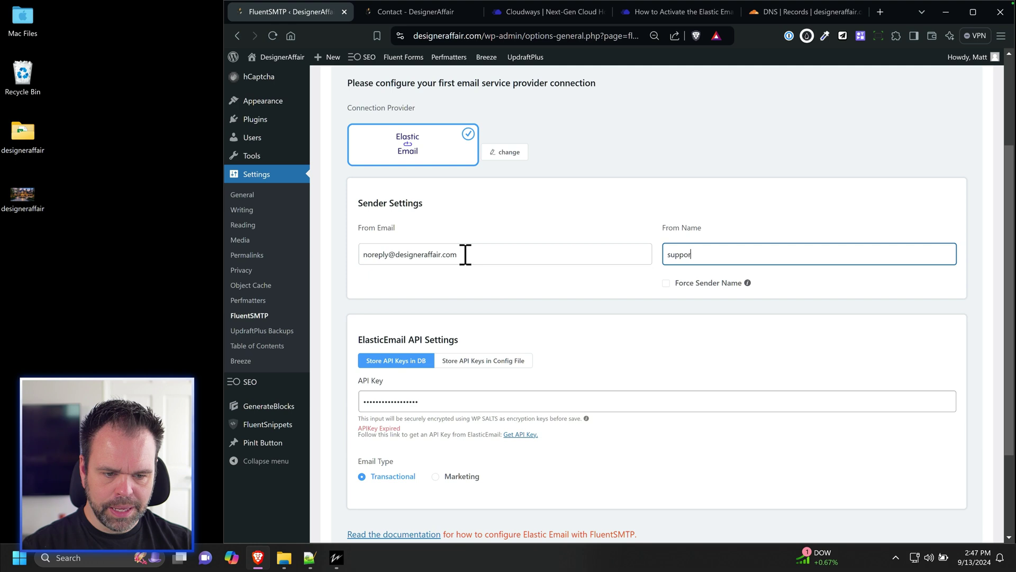
scroll(574, 436, down, 2)
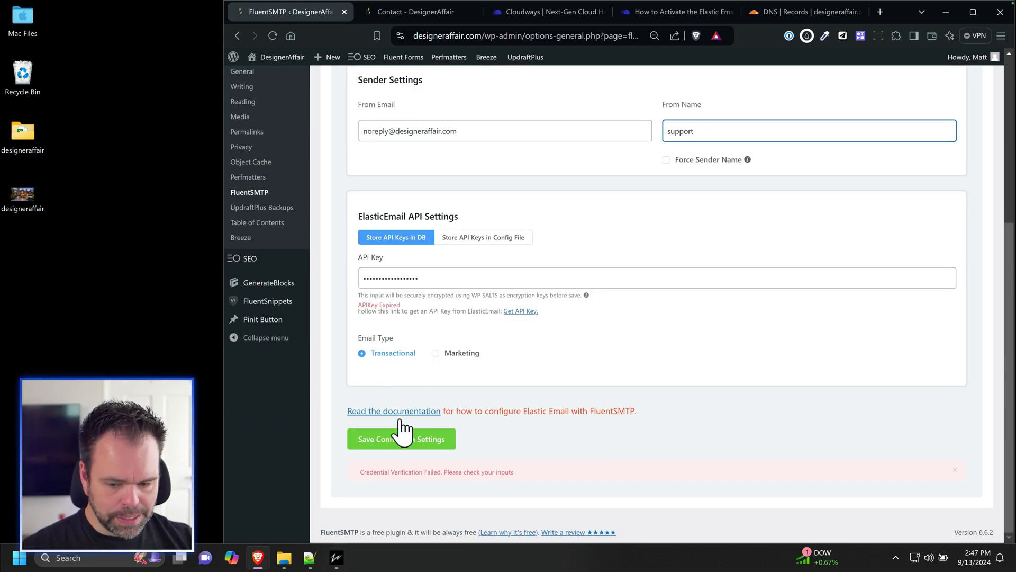
click(404, 444)
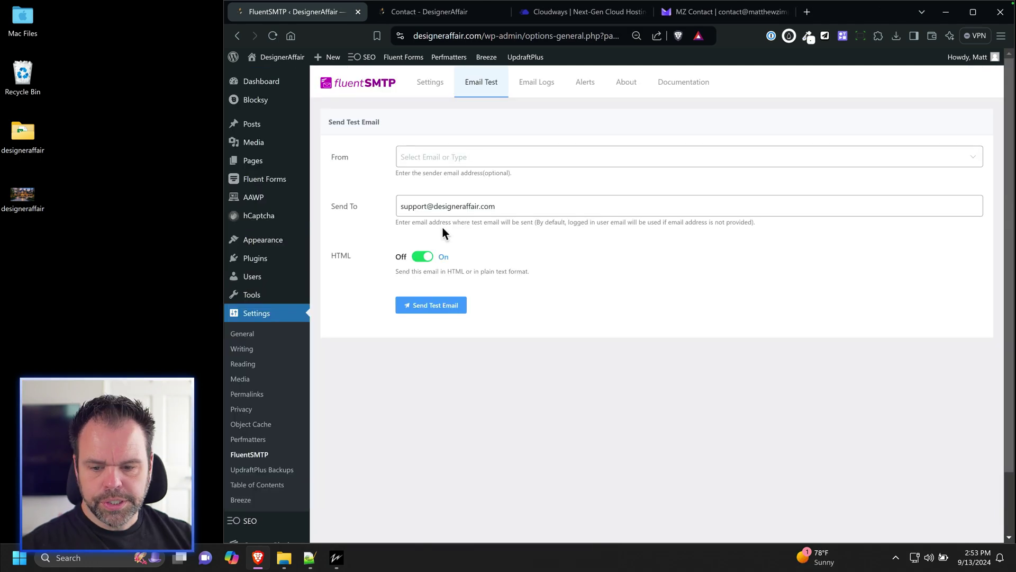
Send a FluentSMTP test email from the noreply address to the owner's own mailbox
click(478, 155)
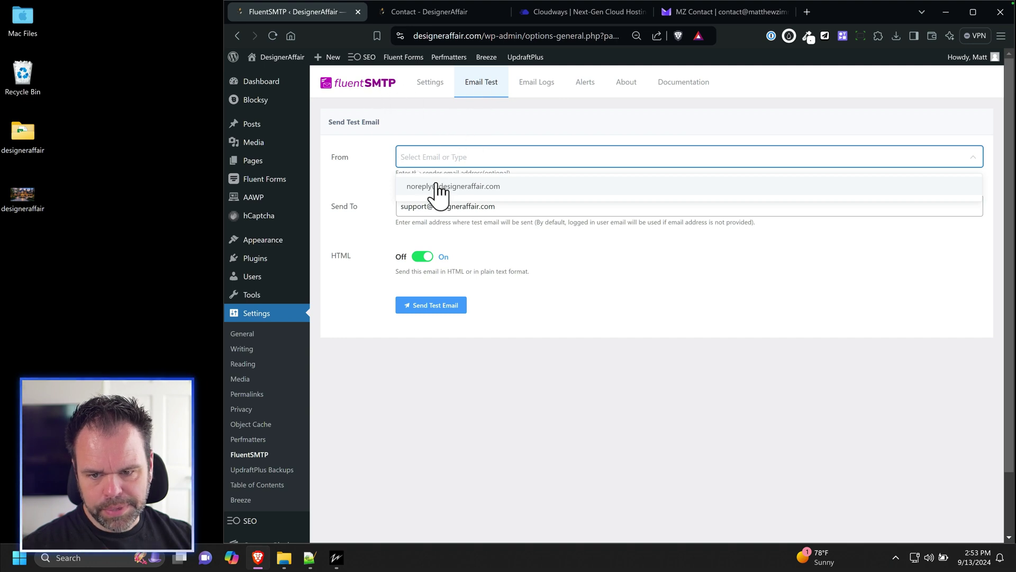
click(438, 187)
click(443, 201)
key(ctrl+a)
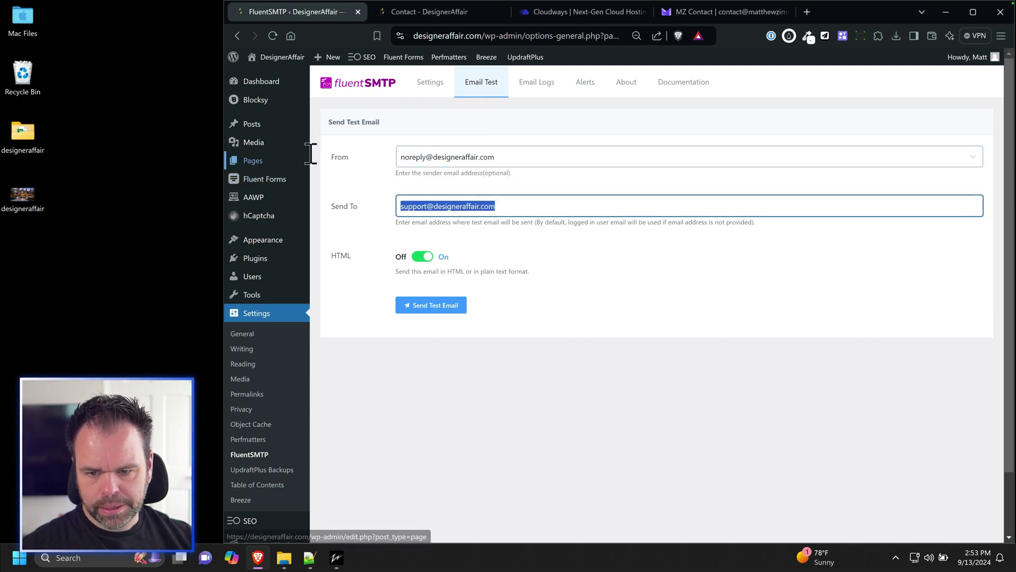
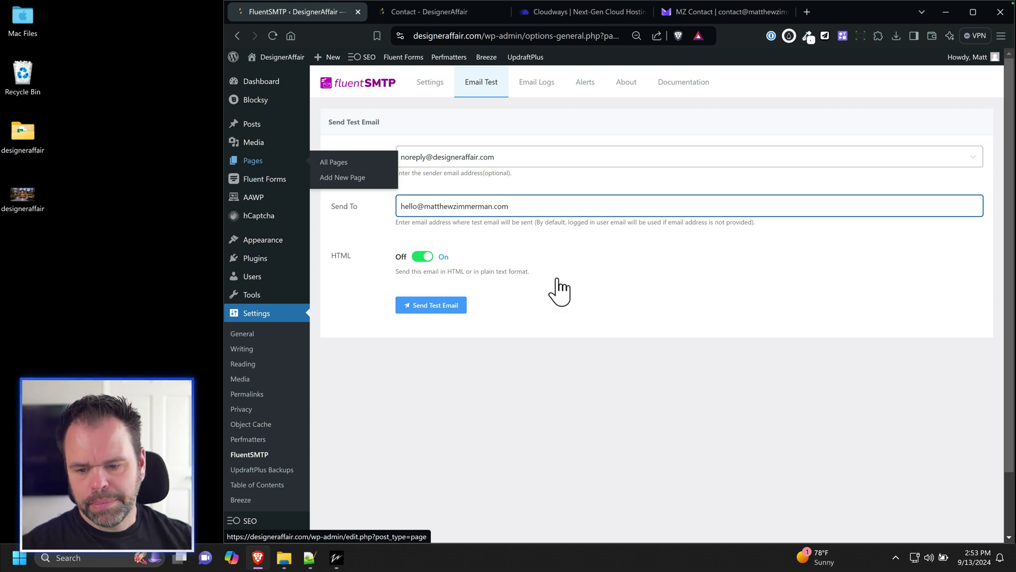
click(446, 306)
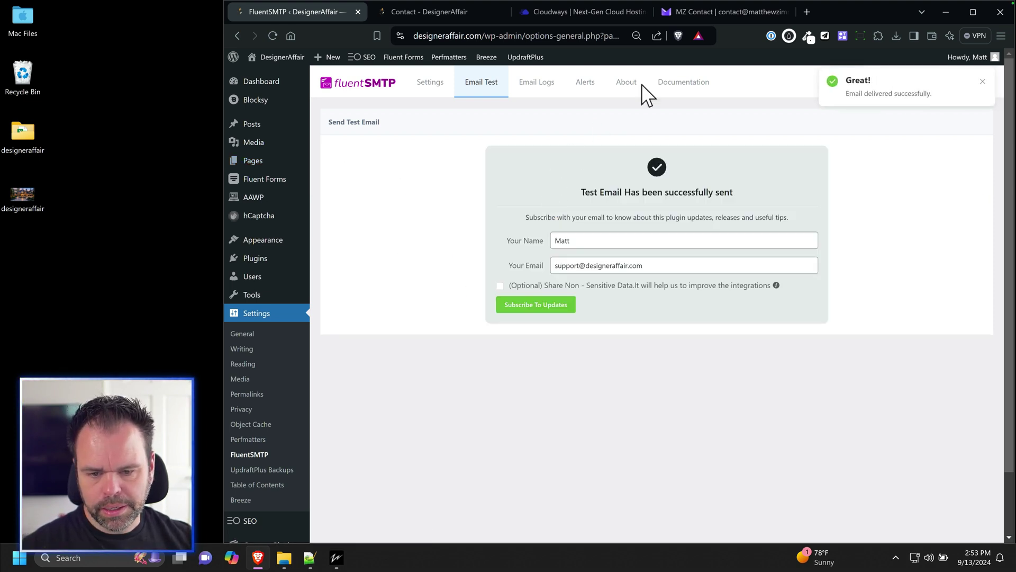
click(723, 11)
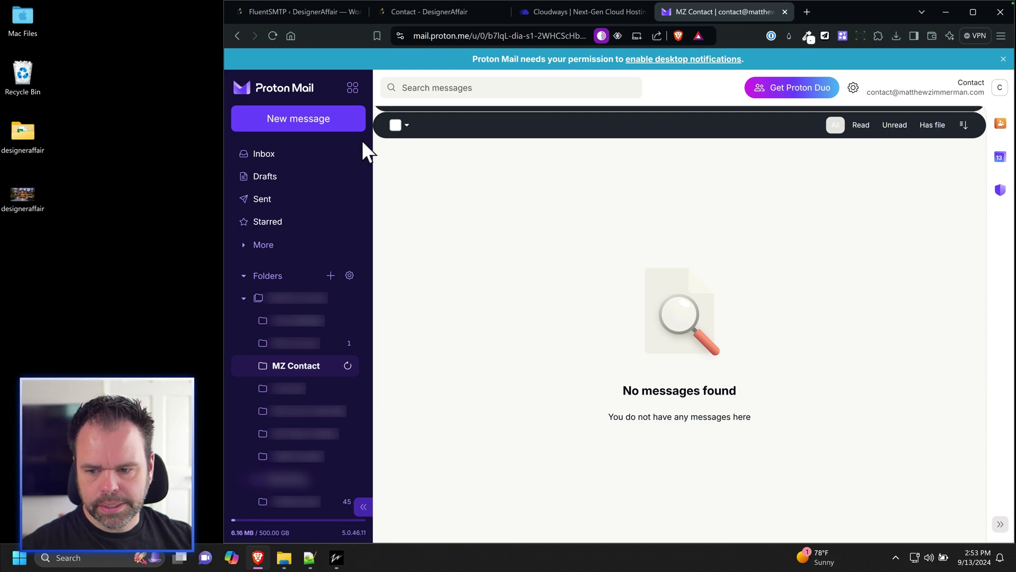
Refresh the MZ Contact folder, open the arrived test email, and delete it
click(333, 365)
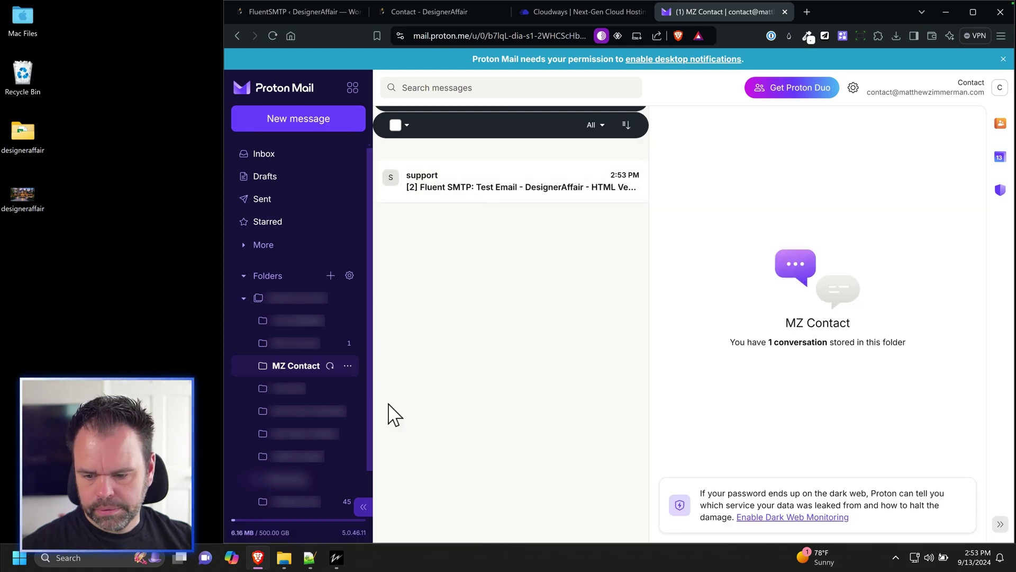
click(511, 190)
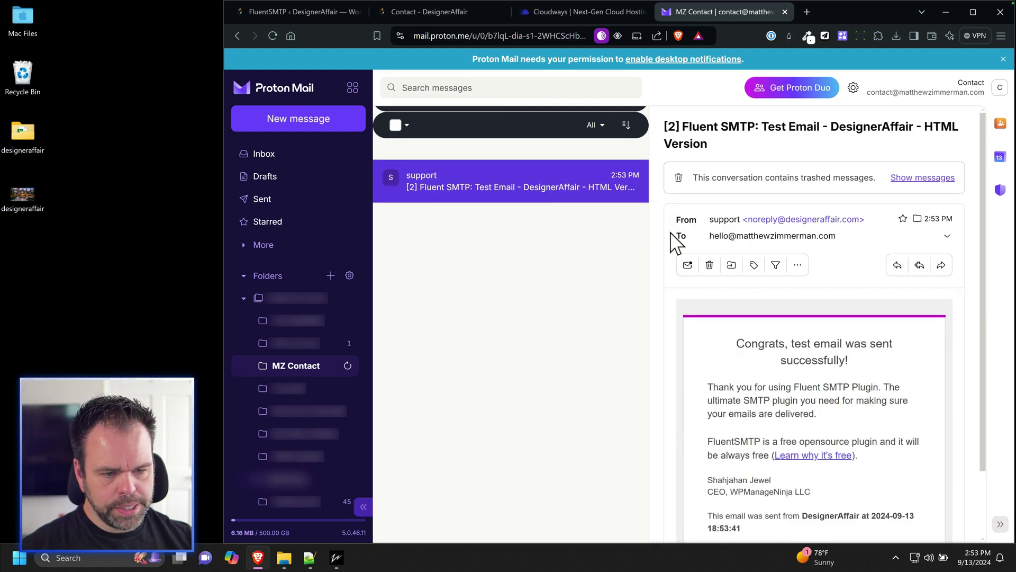
click(710, 264)
click(296, 12)
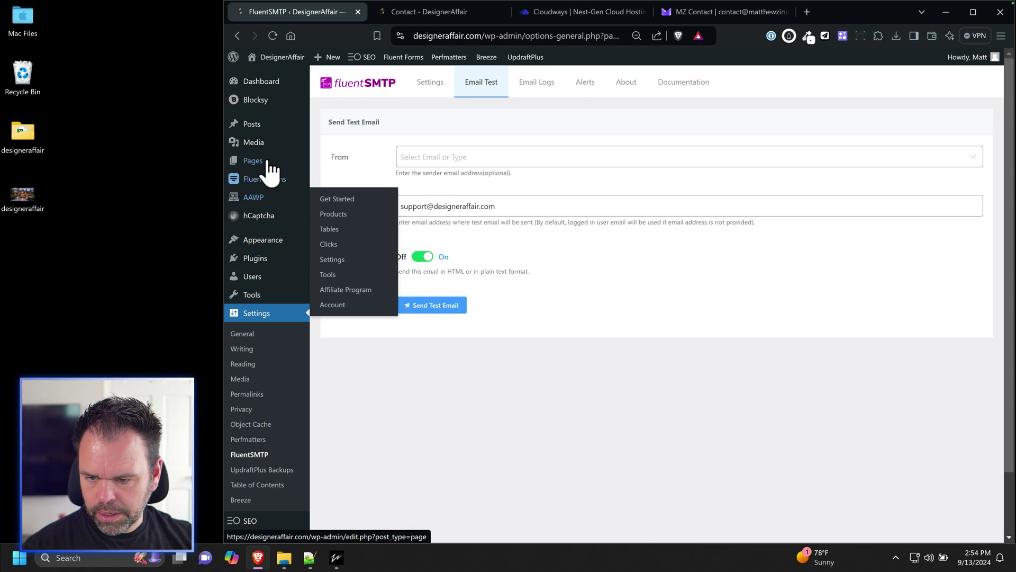
Open Contact Form Demo's Email Notifications settings and add a new notification
mouse_move(269, 182)
click(326, 181)
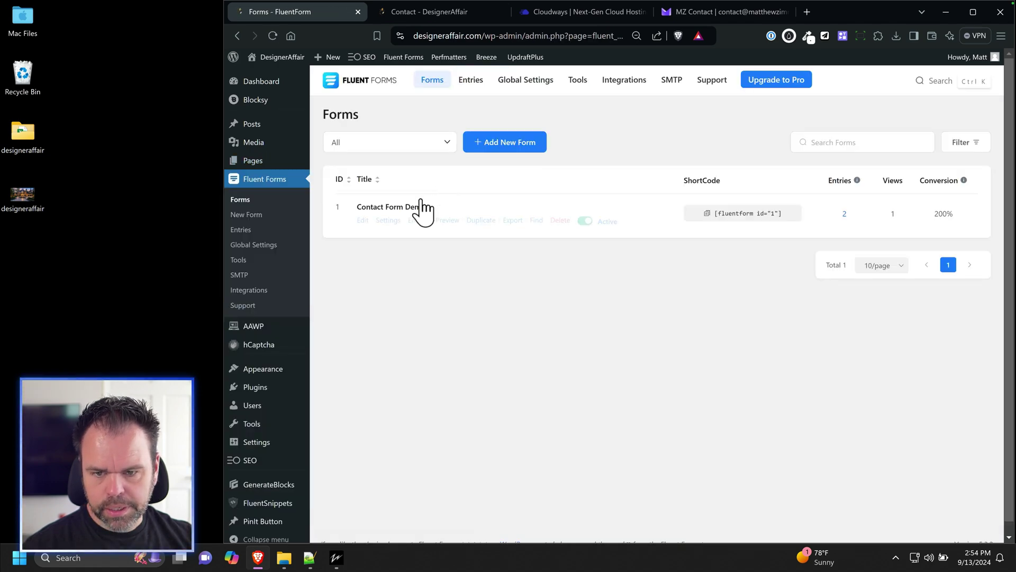
click(387, 220)
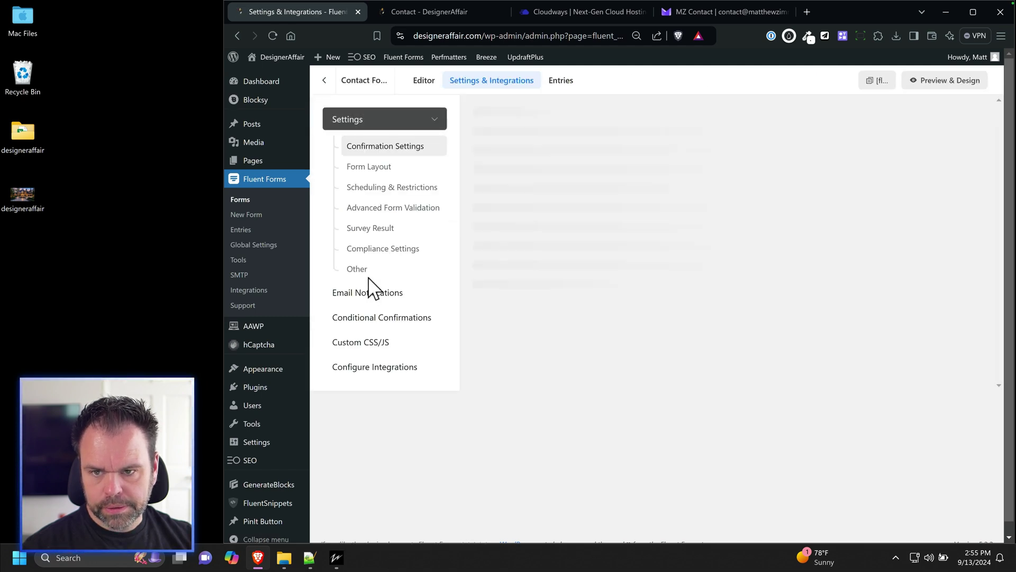
click(376, 294)
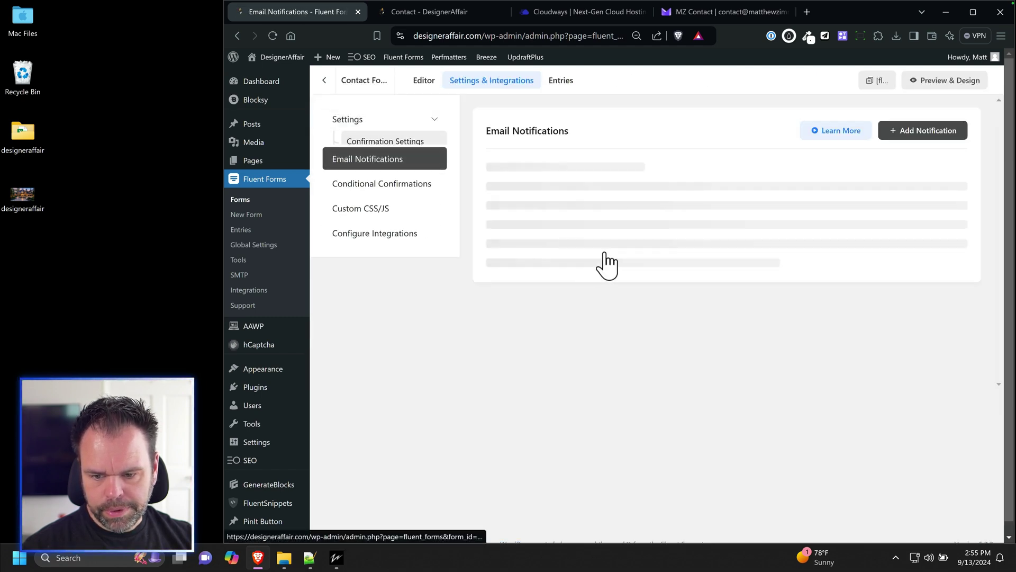
click(931, 132)
Name the notification Test and set the recipient to the owner's email address
click(572, 190)
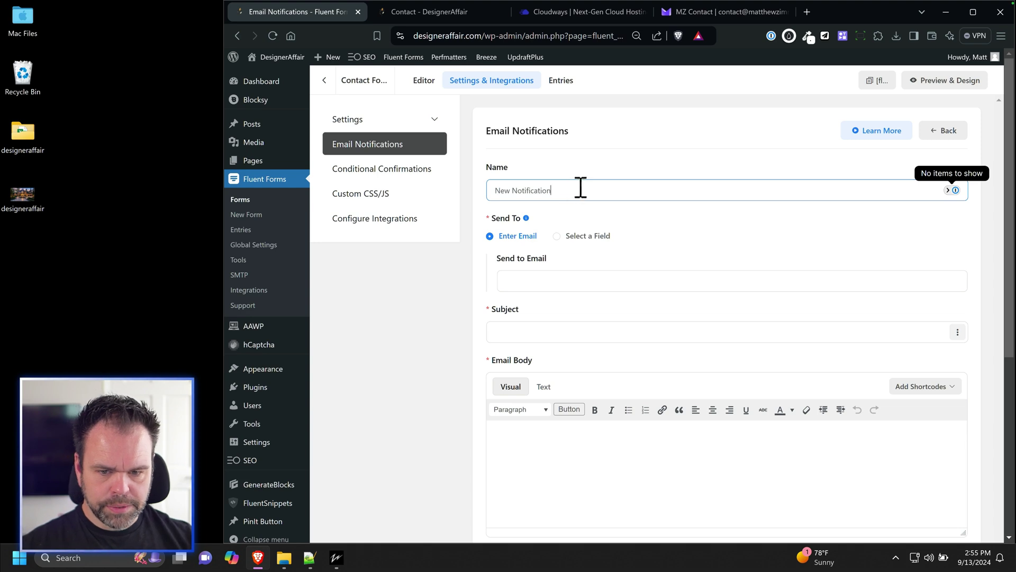
drag(579, 188, 494, 216)
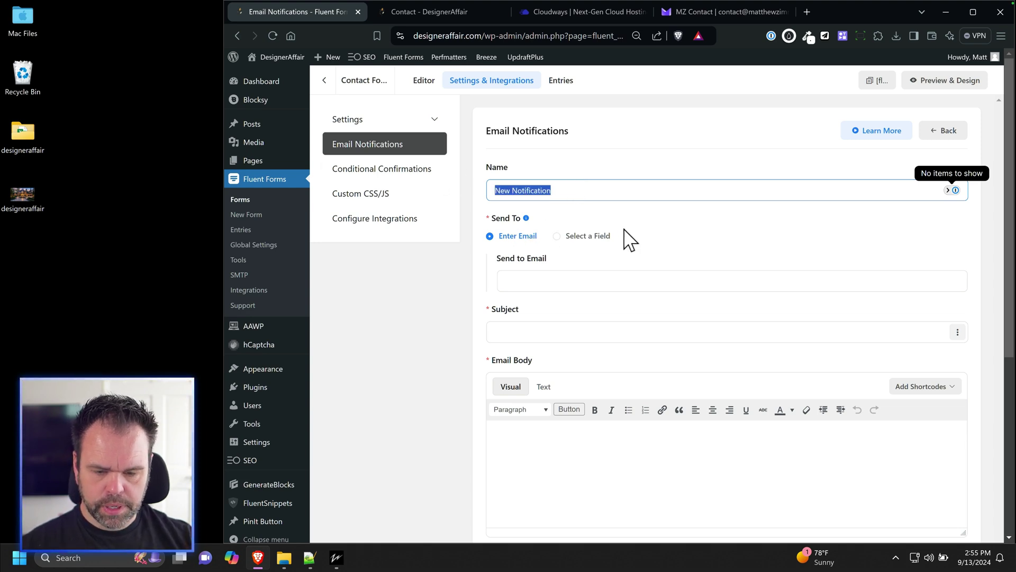
text(Test)
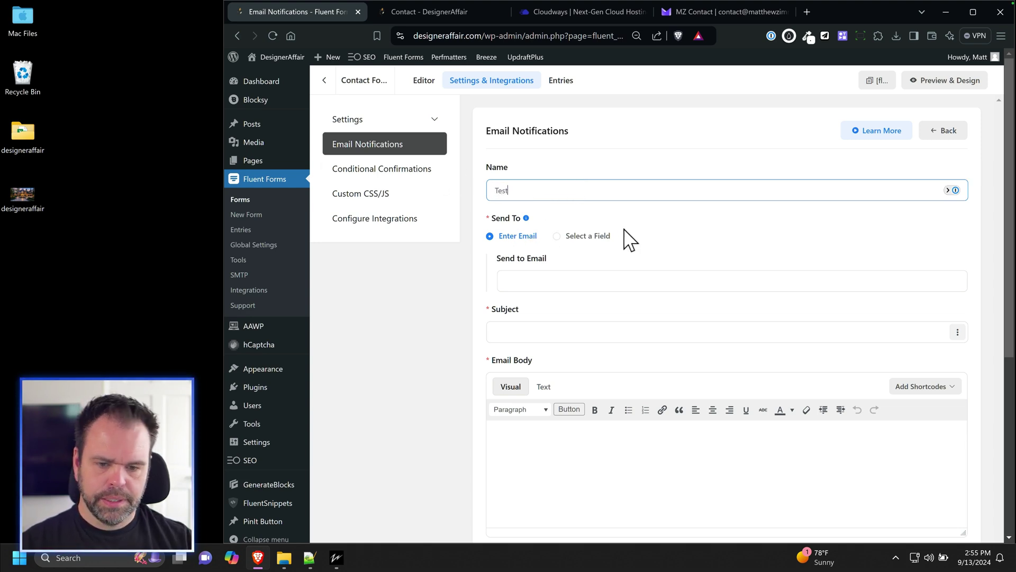
click(519, 282)
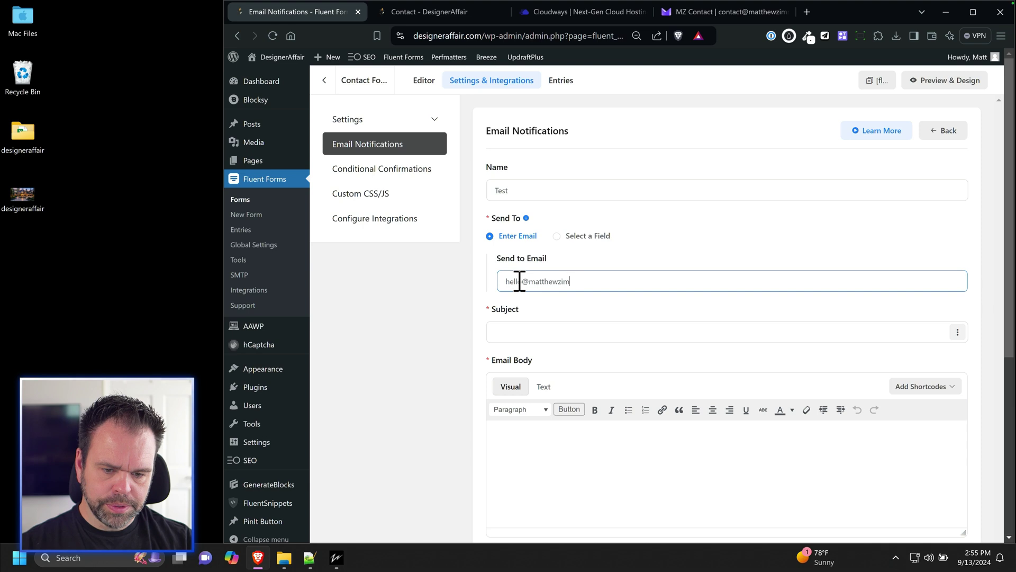
Set the subject to 'DesignerAffair - {inputs.subject}' using the Subject shortcode
click(614, 325)
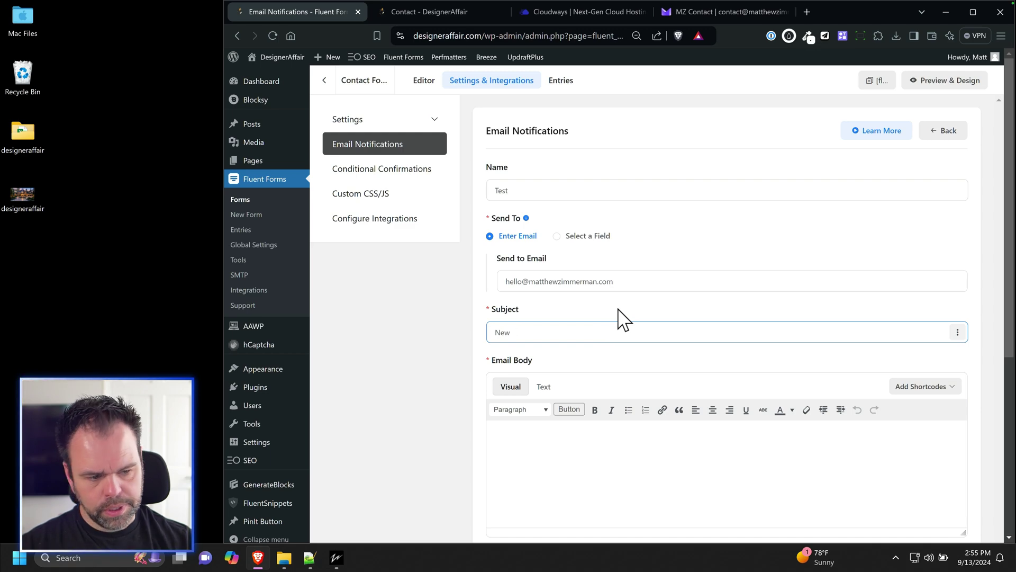
click(957, 332)
click(911, 427)
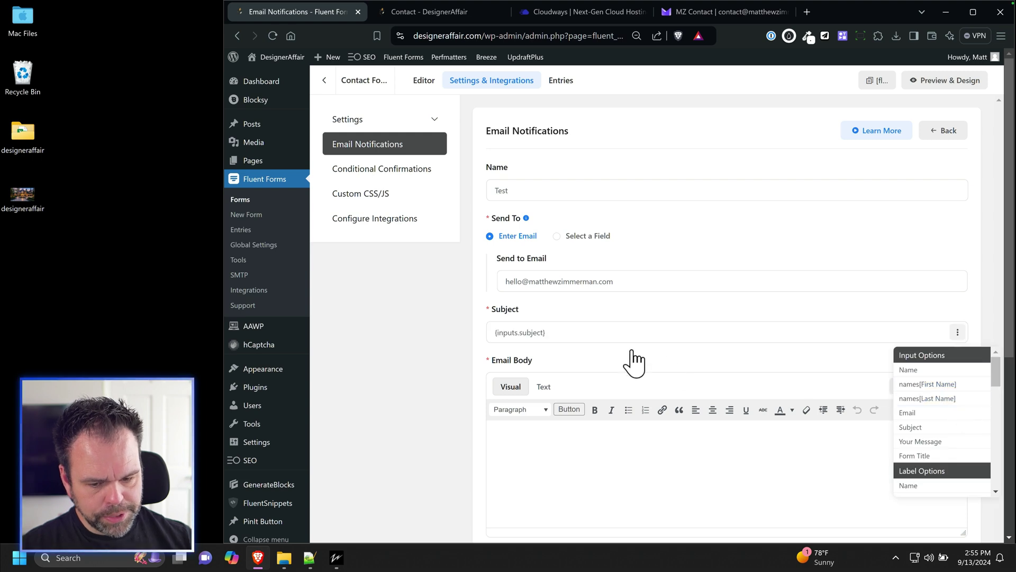
click(496, 333)
text(Designer)
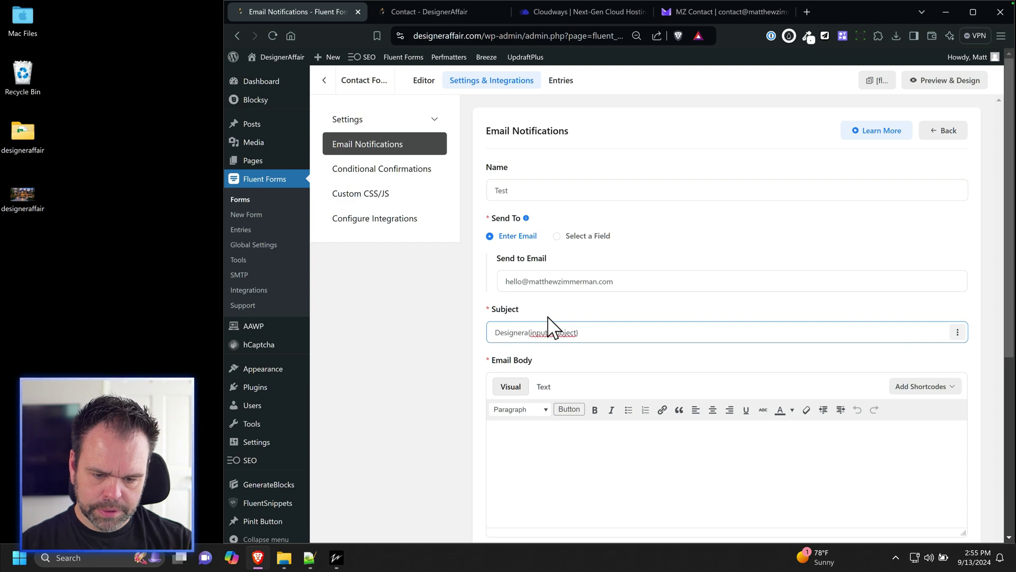
text(Affair -)
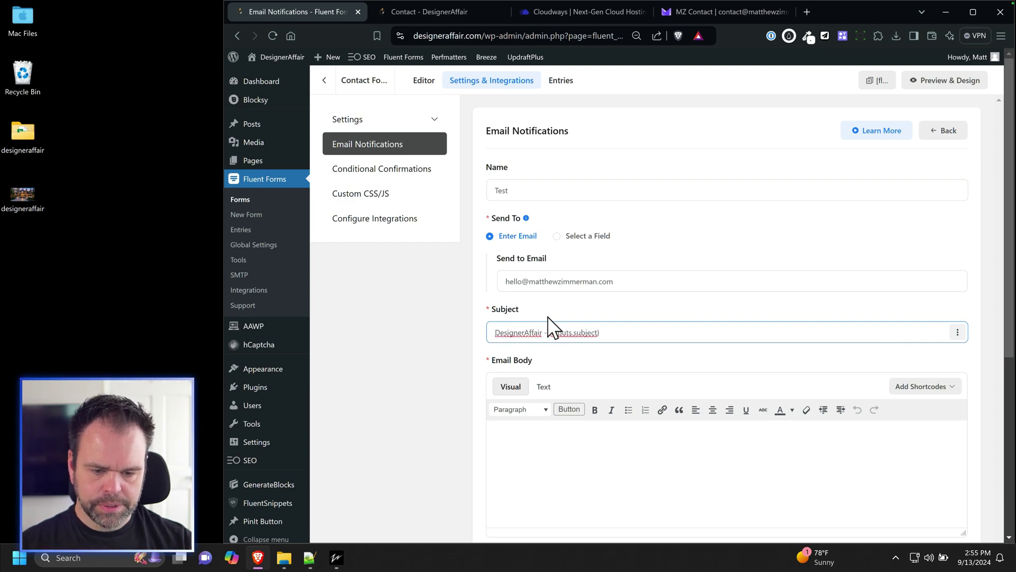
scroll(687, 390, down, 5)
Insert the {all_data} shortcode into the notification's Email Body
click(652, 225)
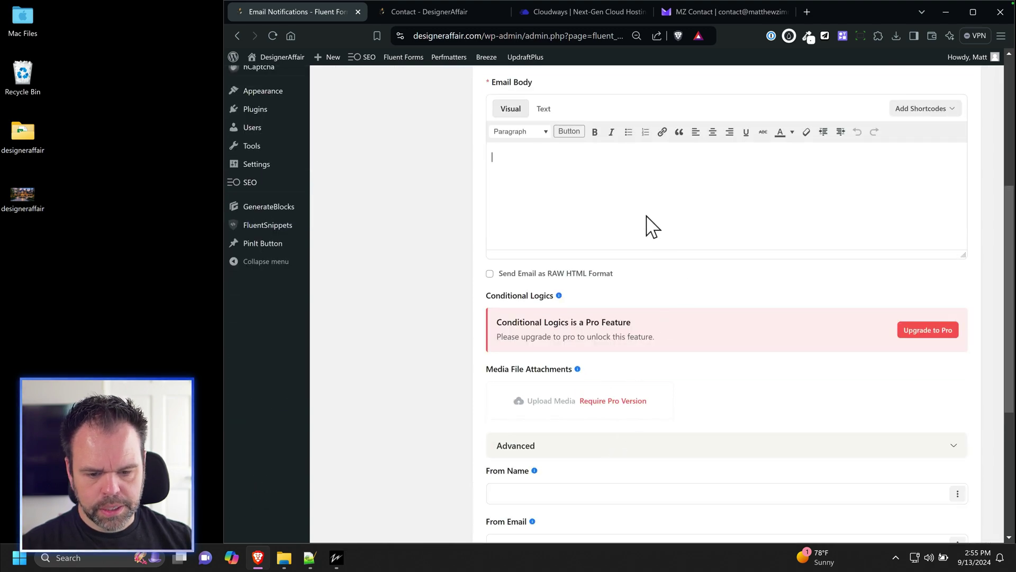
scroll(657, 232, up, 3)
click(950, 249)
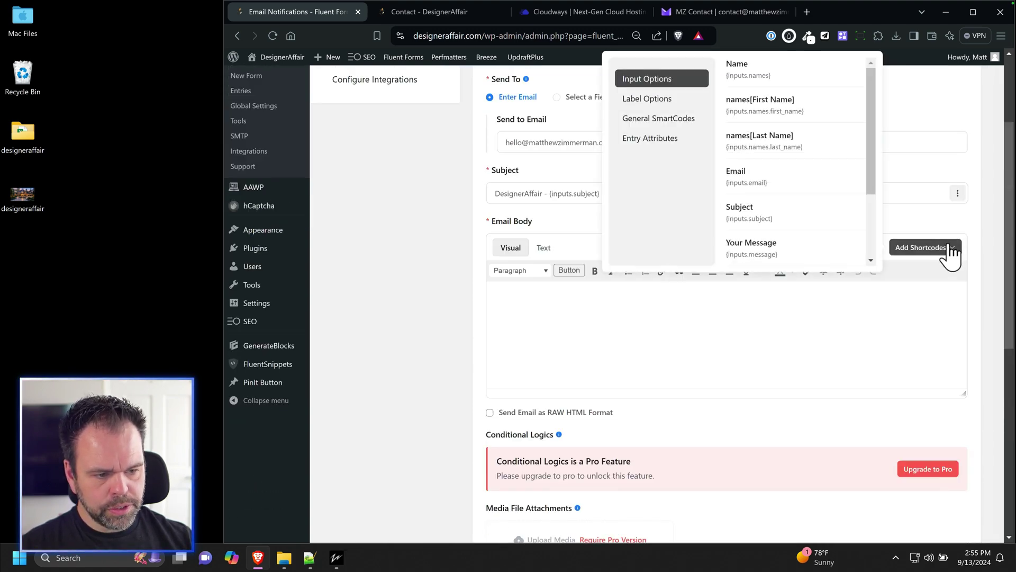
click(880, 221)
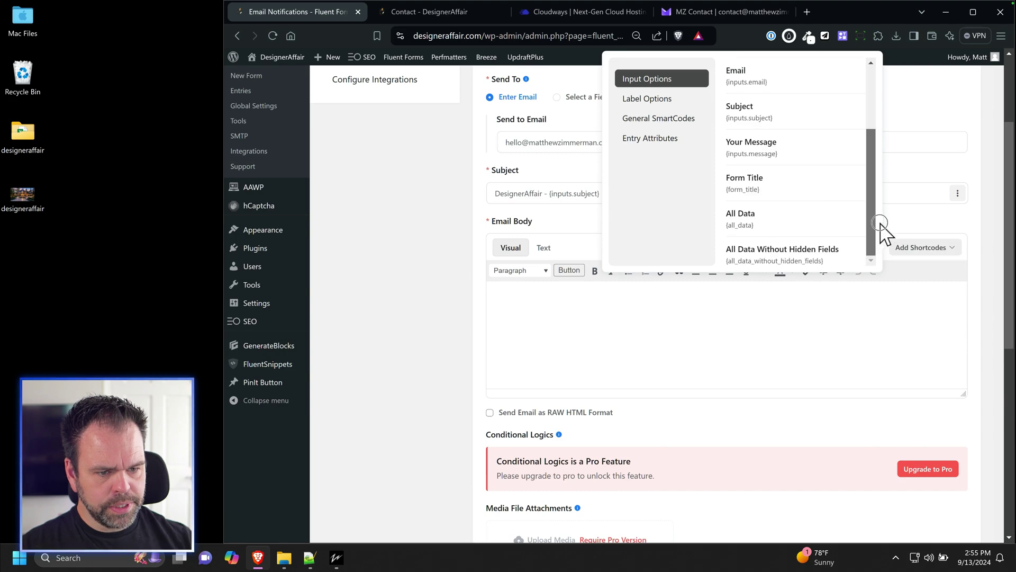
click(762, 231)
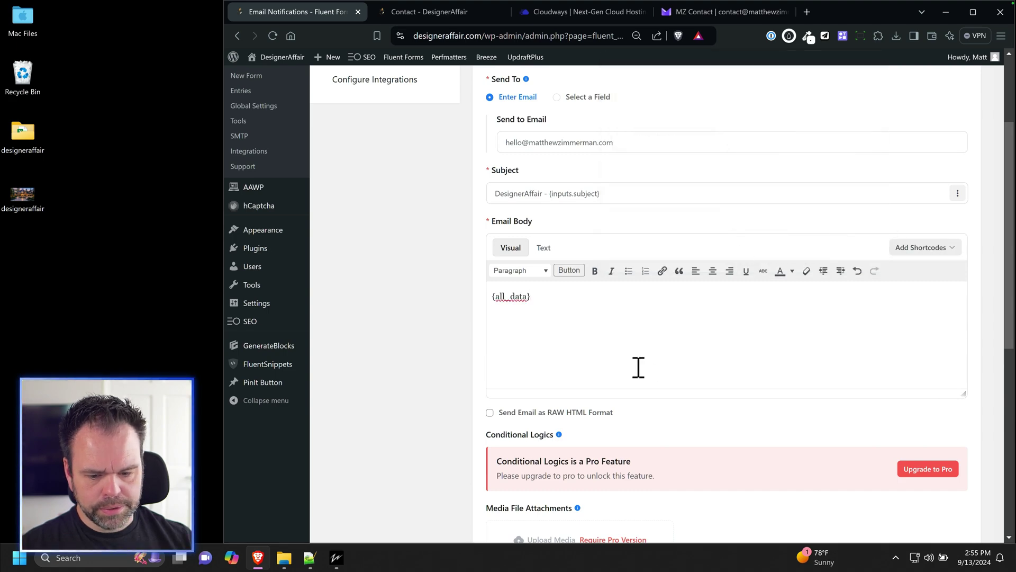
scroll(693, 376, down, 8)
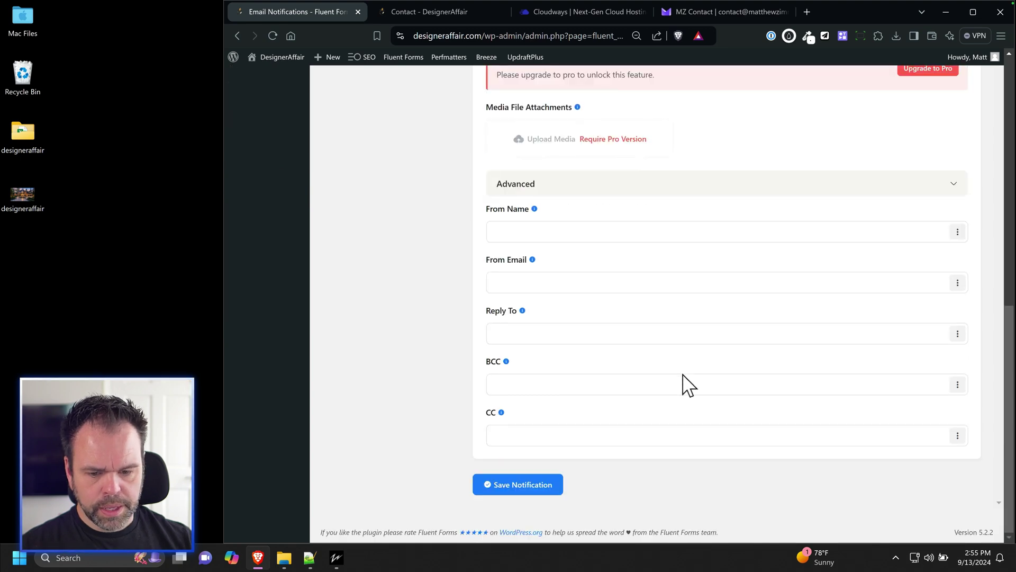
scroll(688, 385, up, 1)
Set From Name and From Email to the submitter's Name and Email, and save the notification
click(957, 292)
click(907, 329)
click(815, 351)
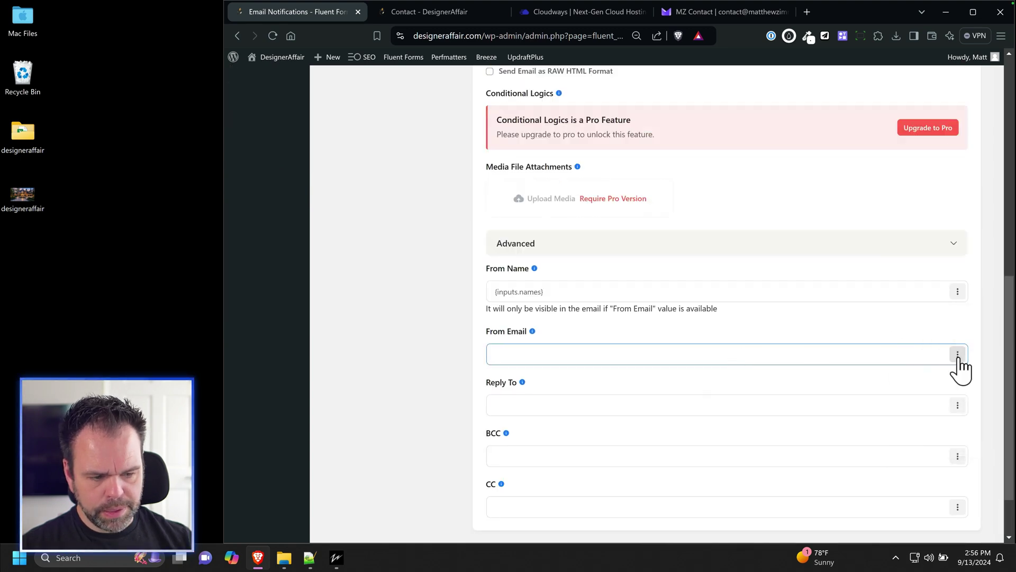
click(957, 353)
click(907, 389)
scroll(794, 344, down, 2)
click(524, 485)
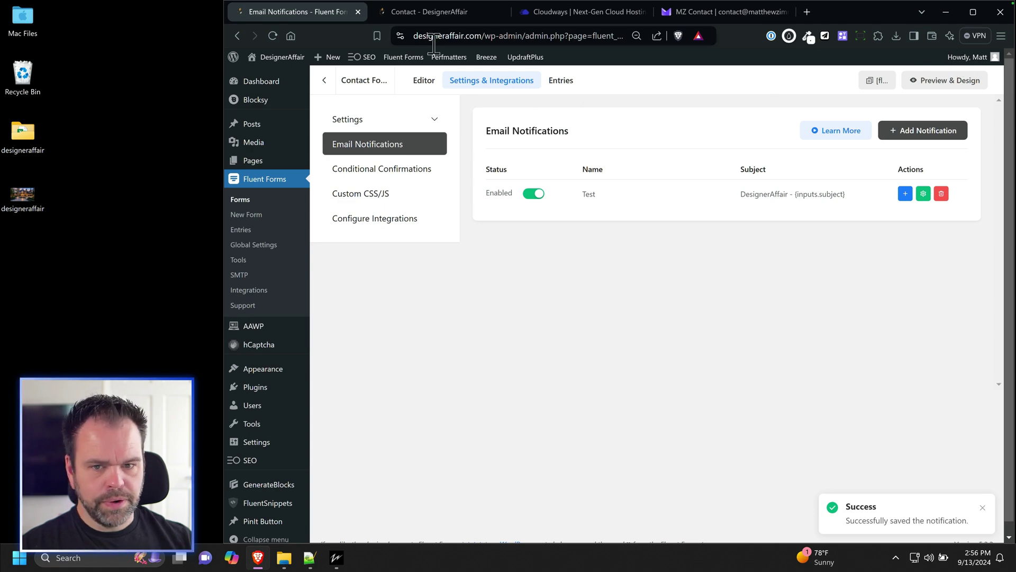
Open the site's /contact/ page in a new private browser window
click(1000, 35)
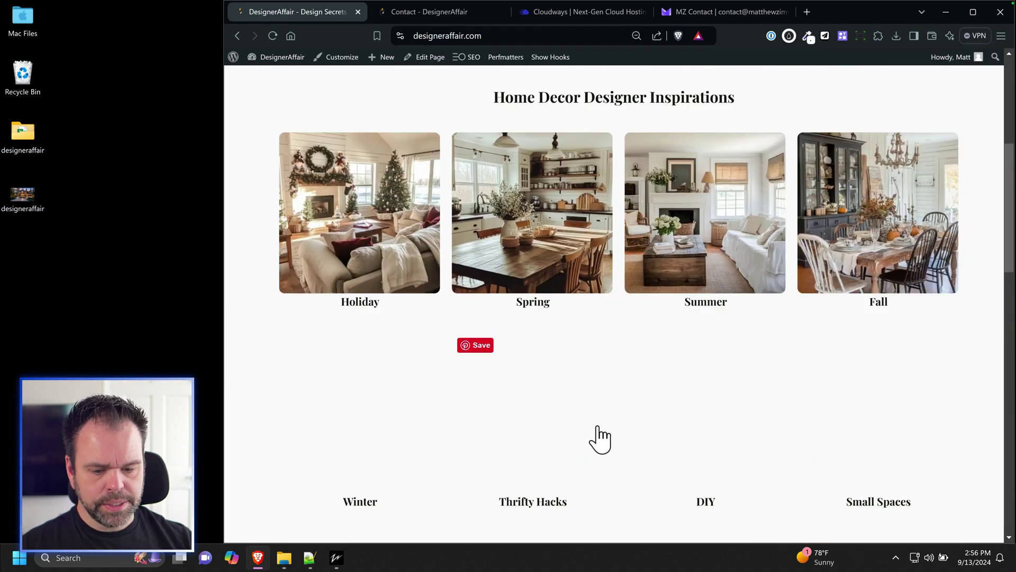
scroll(602, 437, down, 10)
click(687, 446)
click(553, 36)
key(ctrl+c)
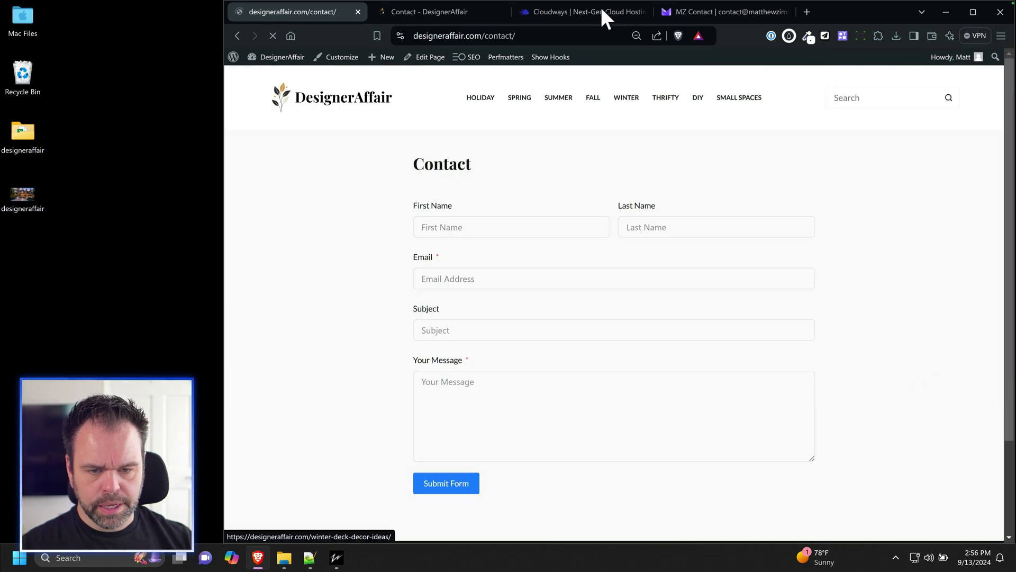
click(1001, 35)
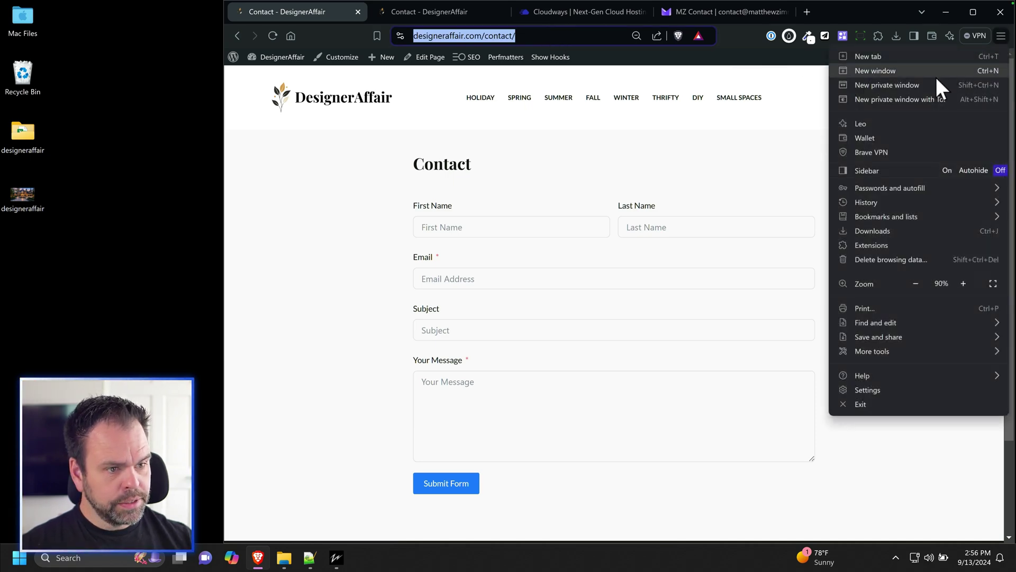
click(929, 79)
key(ctrl+v)
key(Return)
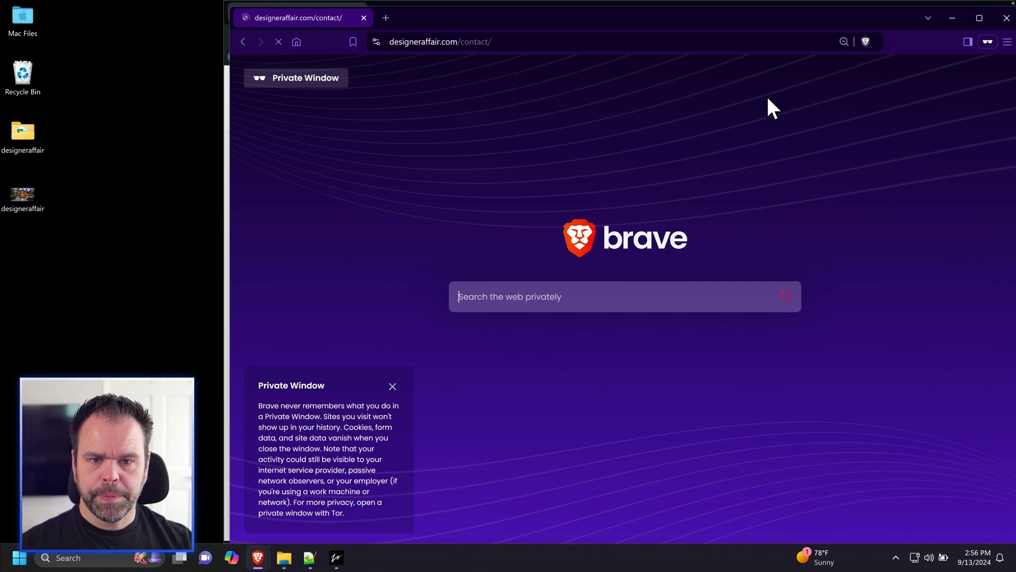
Enter a sample first name, last name and test email address in the contact form
click(493, 215)
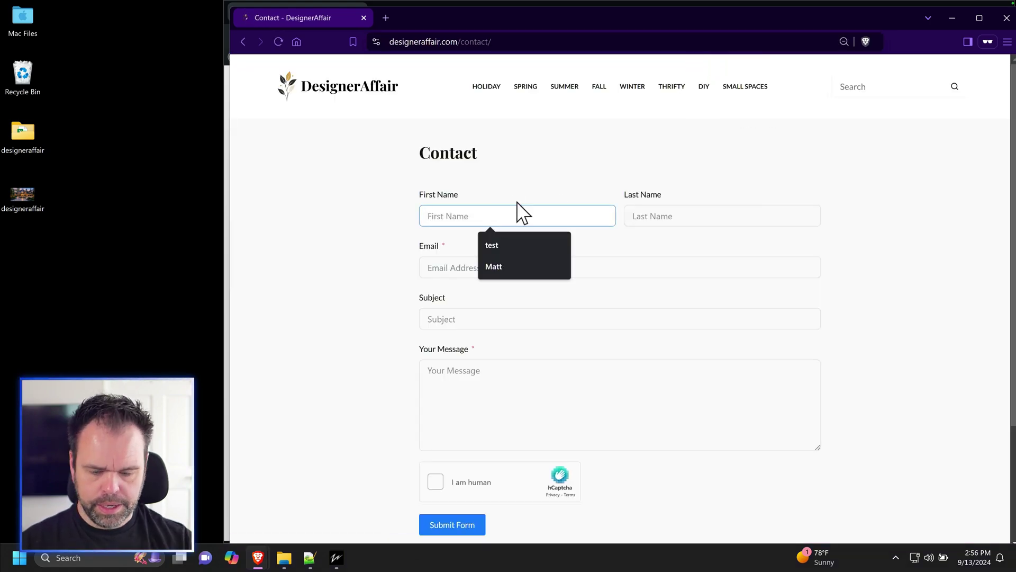
text(Mike)
key(Tab)
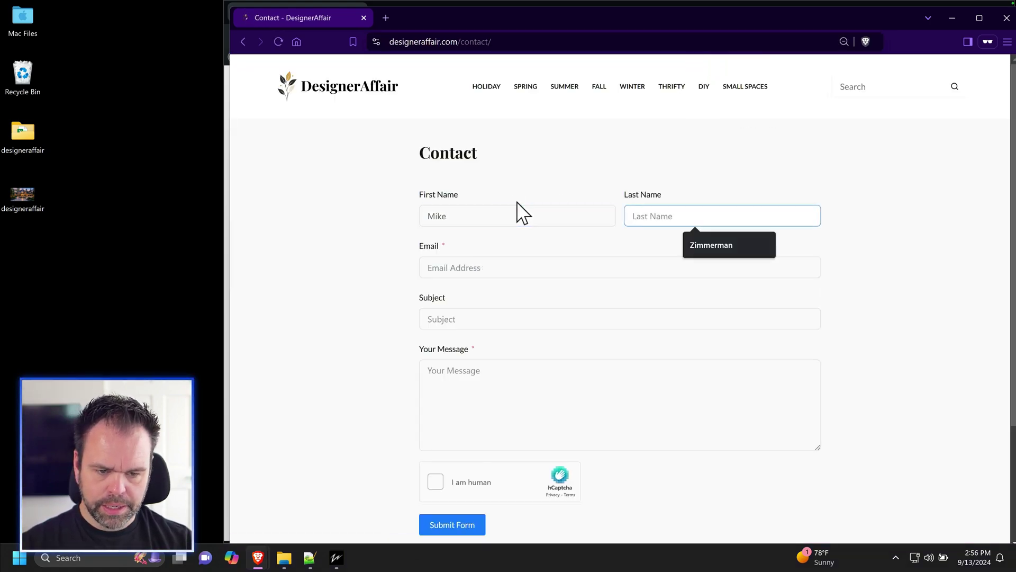
text(Smith)
click(456, 266)
text(testemail)
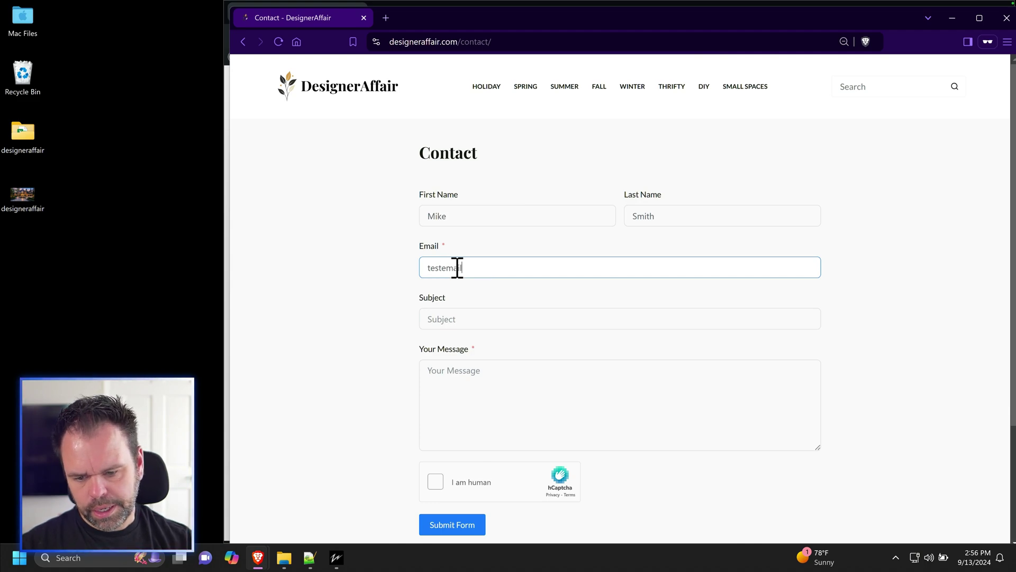
text(@gmail.com)
Fill in the subject 'Hello There' and a test message, then start the hCaptcha check
key(Tab)
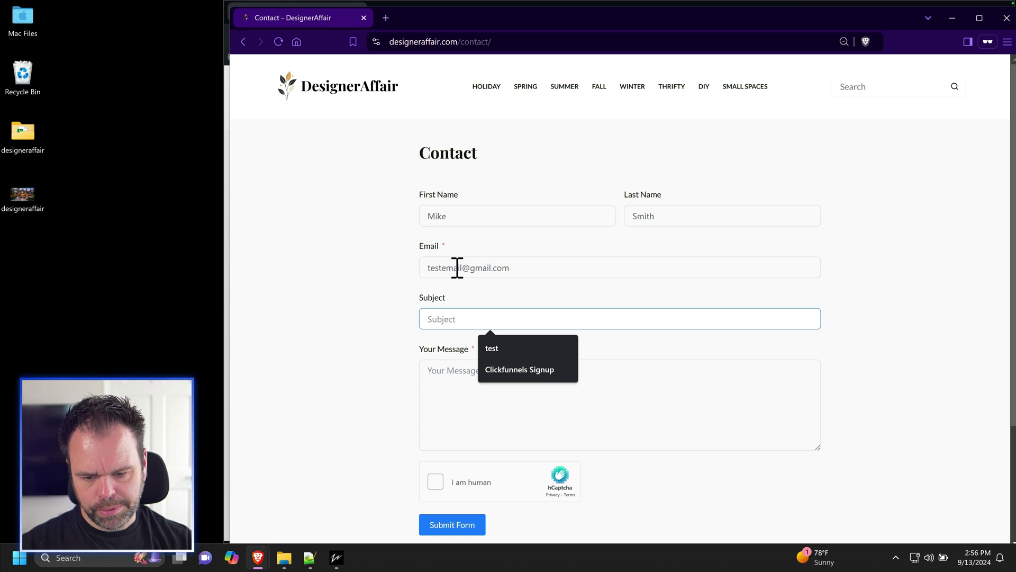
text(Hello There)
key(Tab)
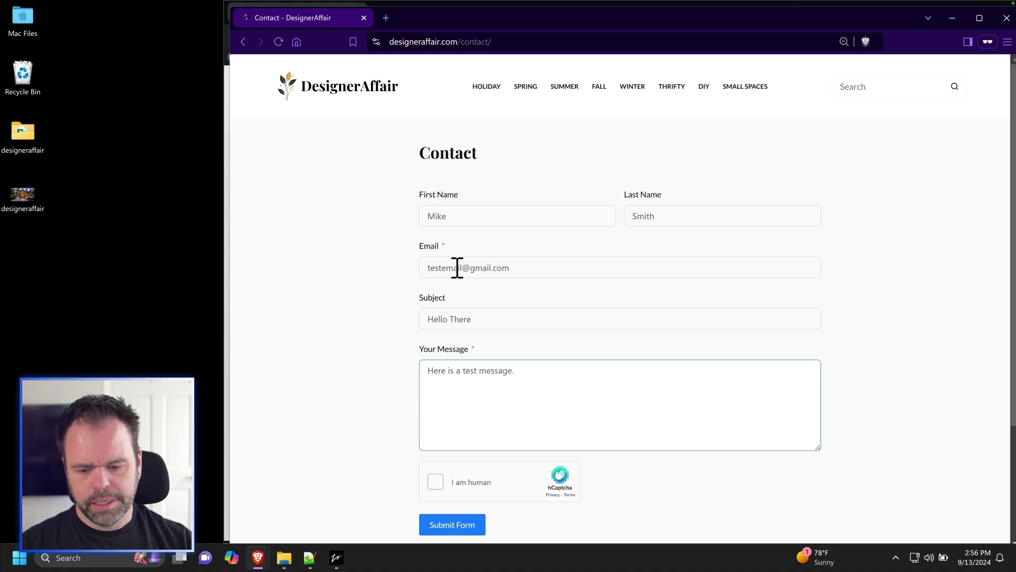
click(435, 482)
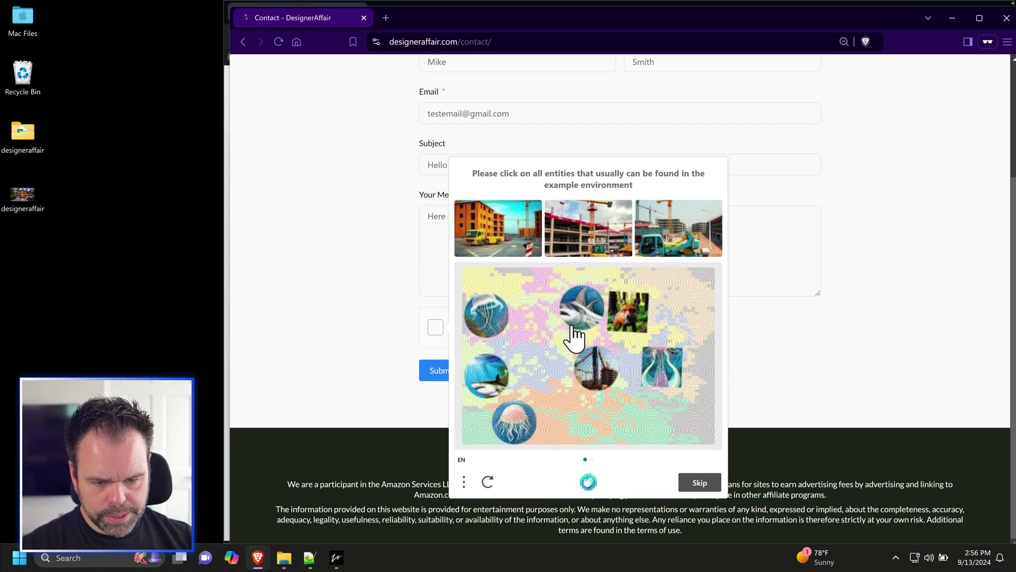
Solve the hCaptcha image challenge, submit the contact form, and close the private window
click(698, 479)
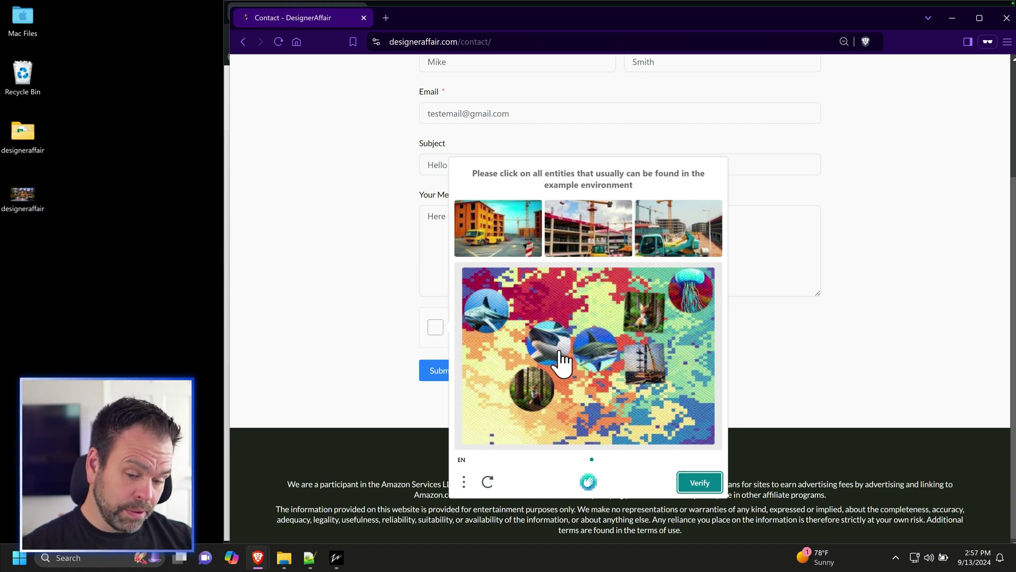
click(646, 370)
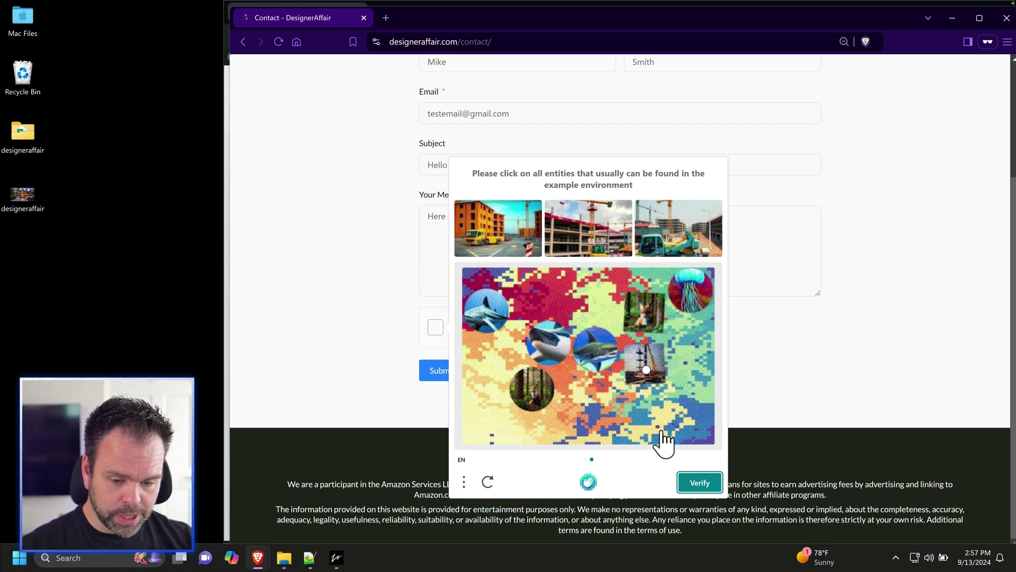
click(712, 474)
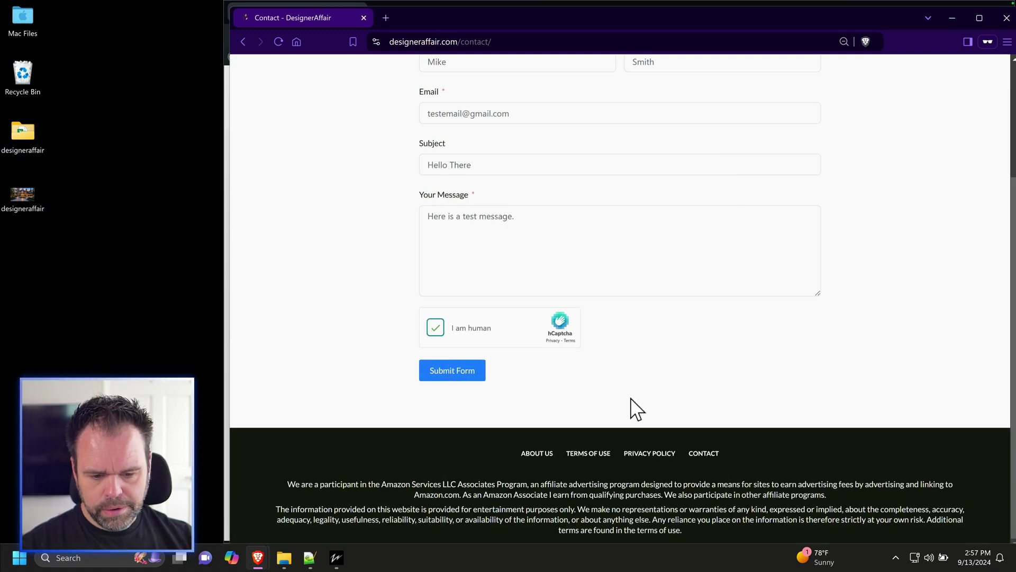
click(454, 375)
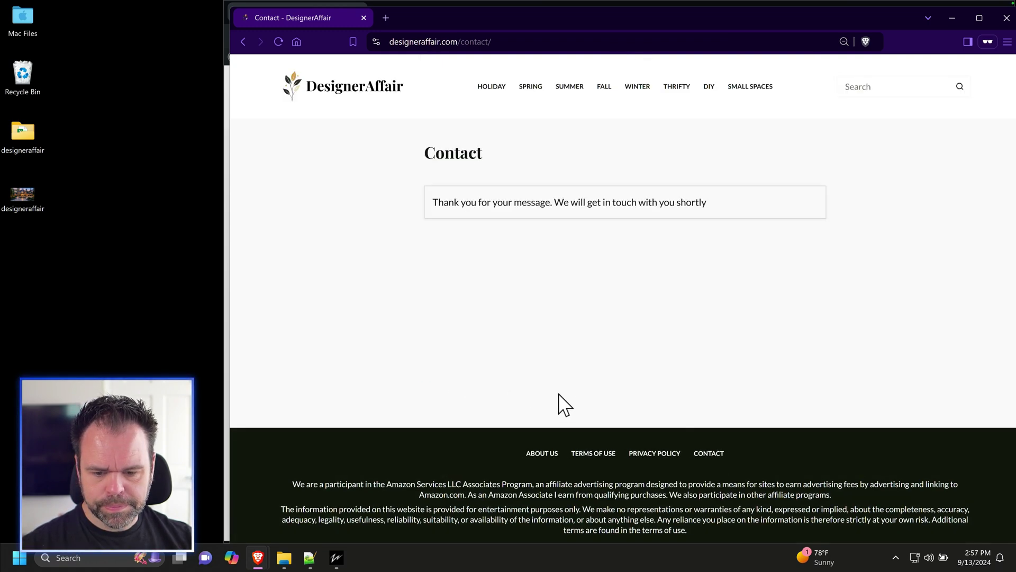
click(1007, 18)
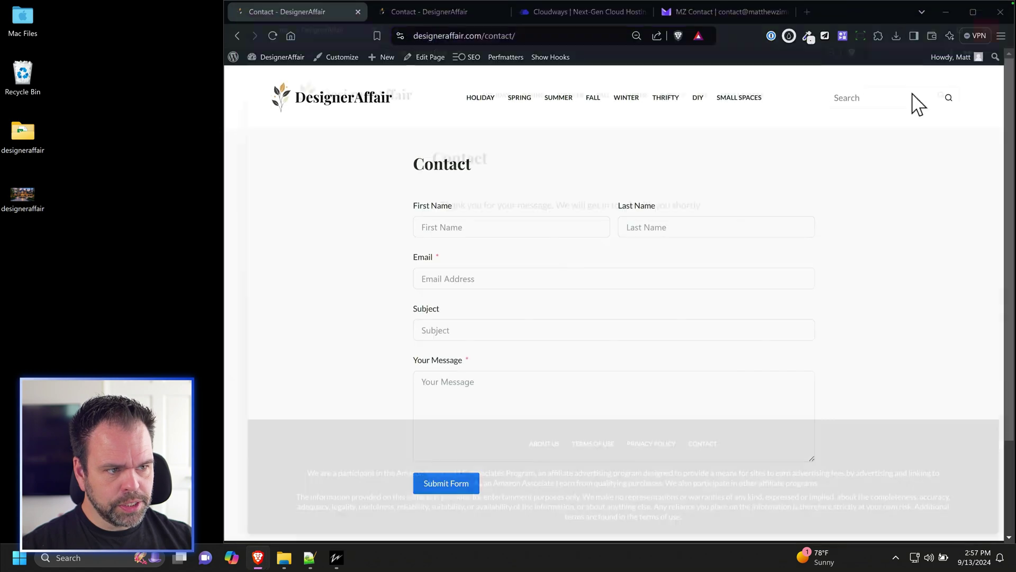
Refresh Proton Mail's MZ Contact folder until the 'DesignerAffair - Hello There' email arrives
click(721, 16)
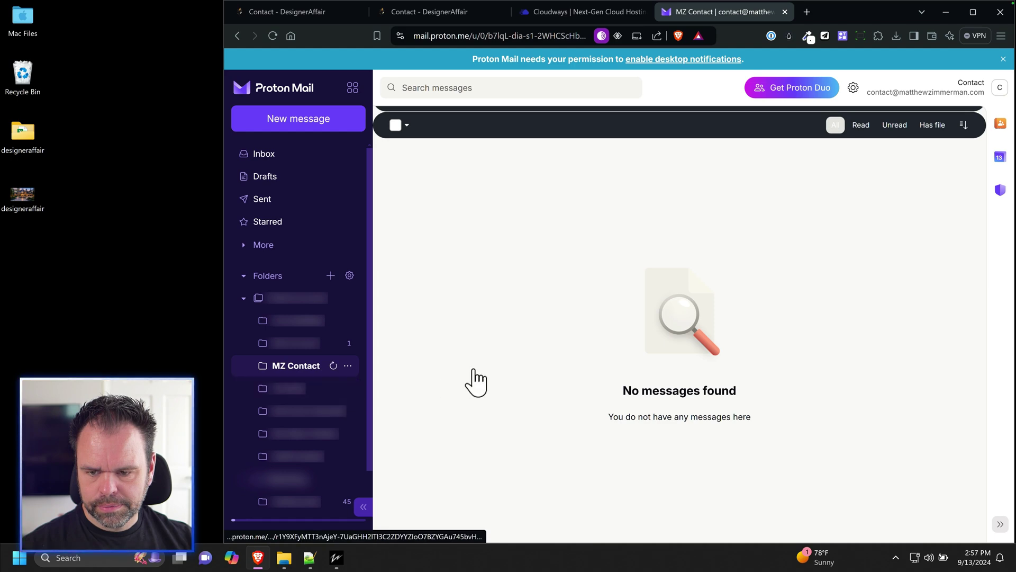
click(334, 367)
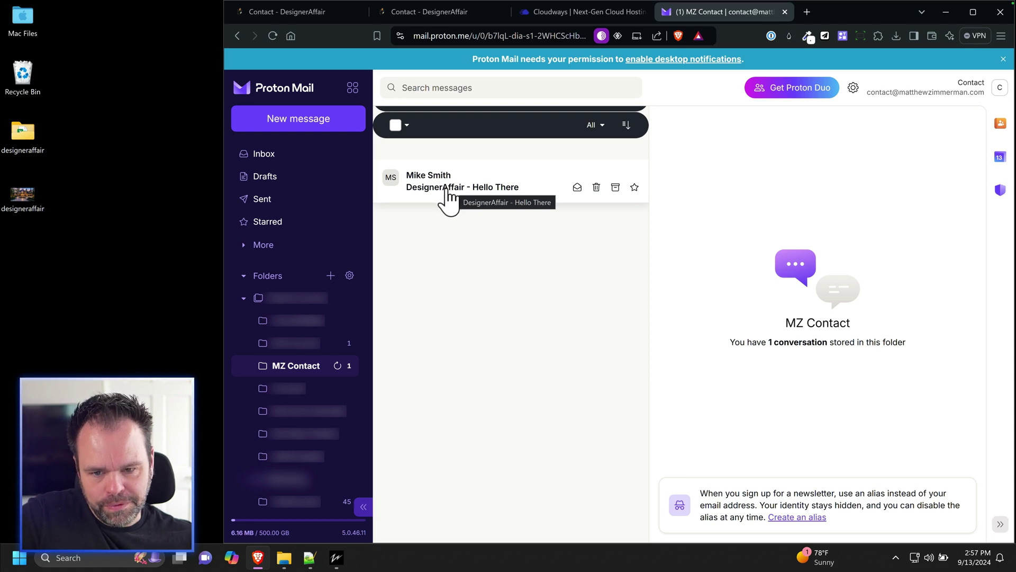
Read the 'DesignerAffair - Hello There' notification, trash it, and go back to the Contact - DesignerAffair tab
click(488, 193)
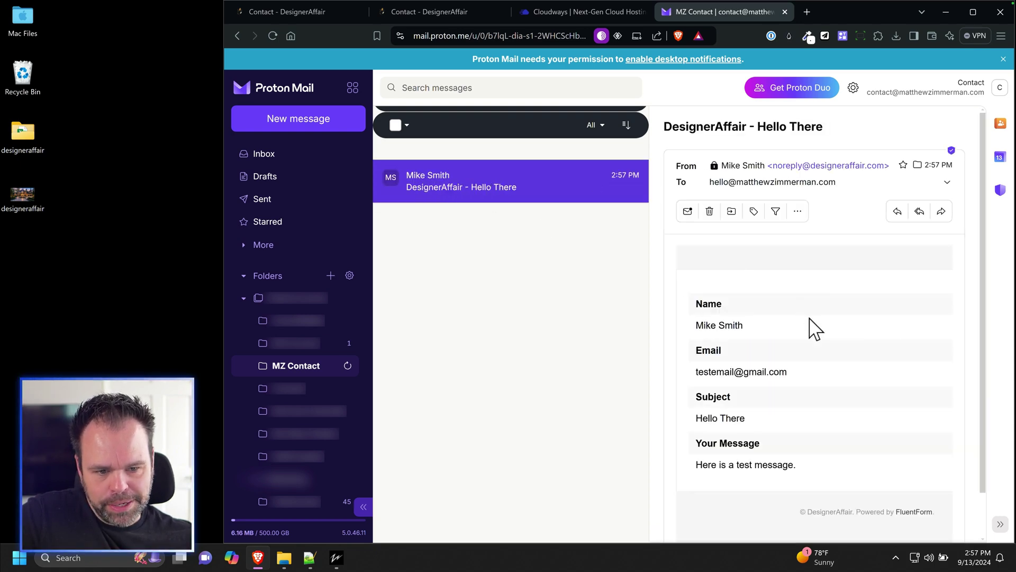
scroll(762, 469, down, 2)
scroll(770, 476, up, 2)
click(596, 187)
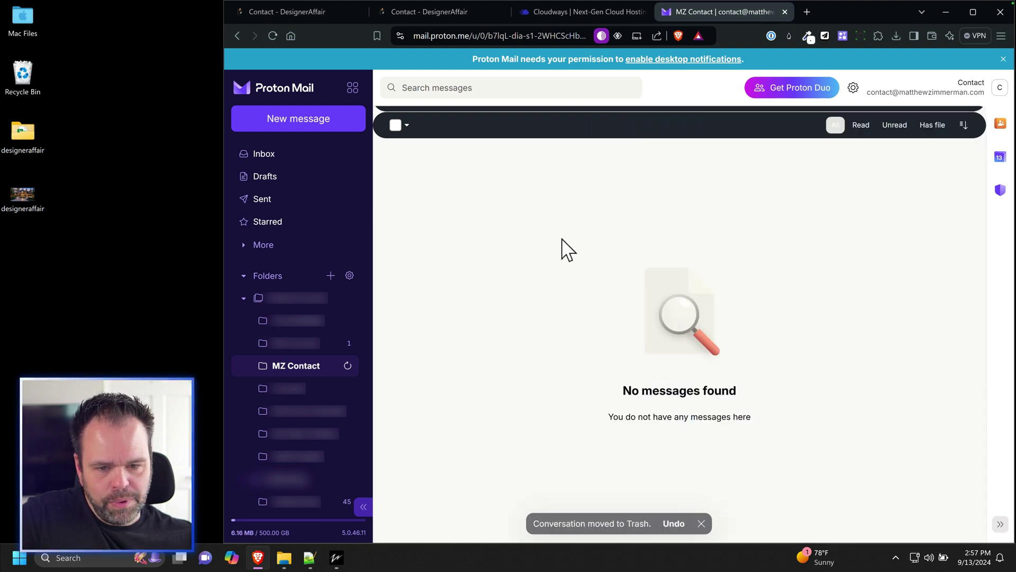
click(302, 14)
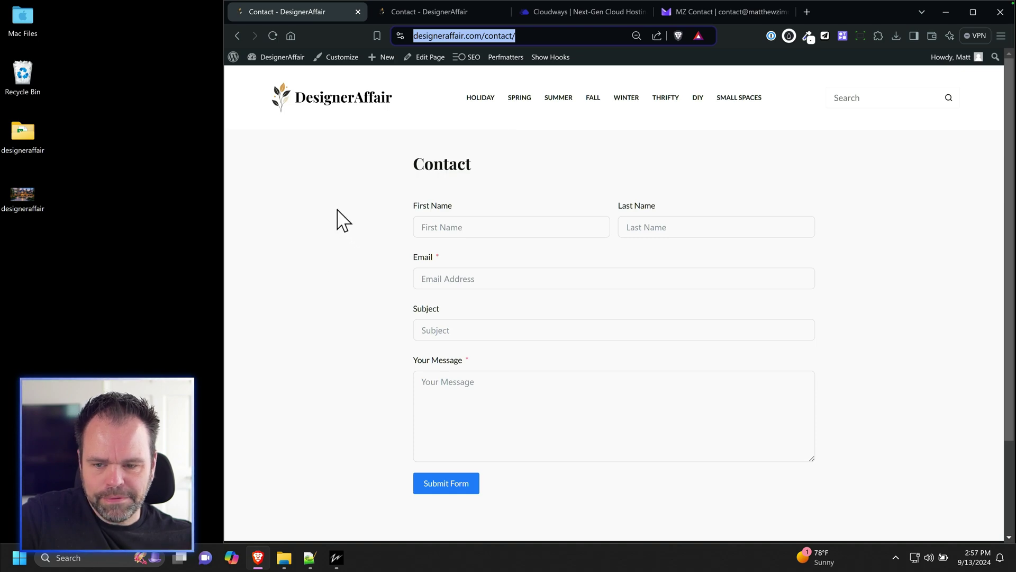